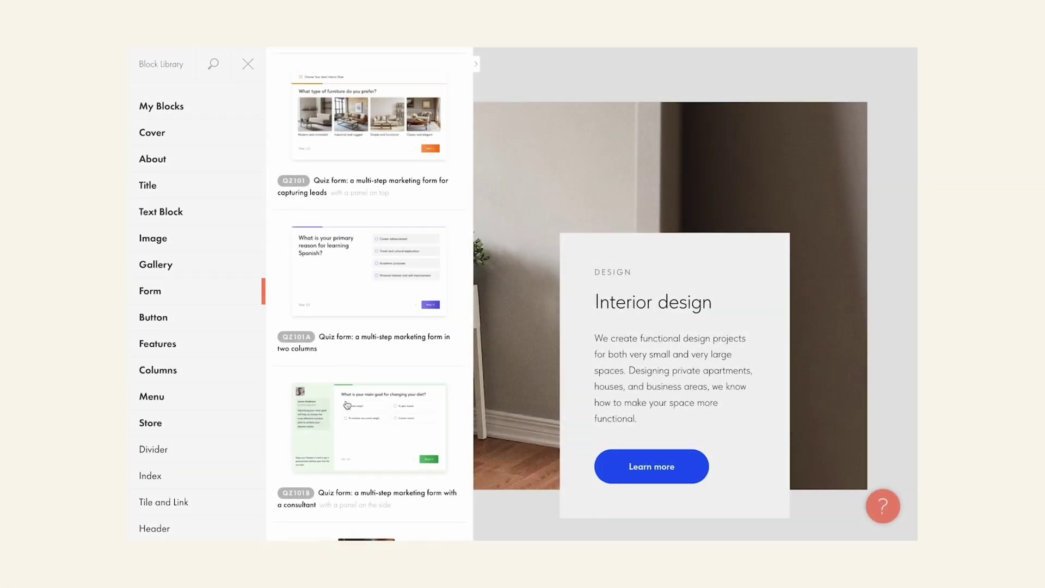
# Step: Choose the QZ101B multi-step quiz form with a consultant from the Form category of the block library
pyautogui.click(346, 404)
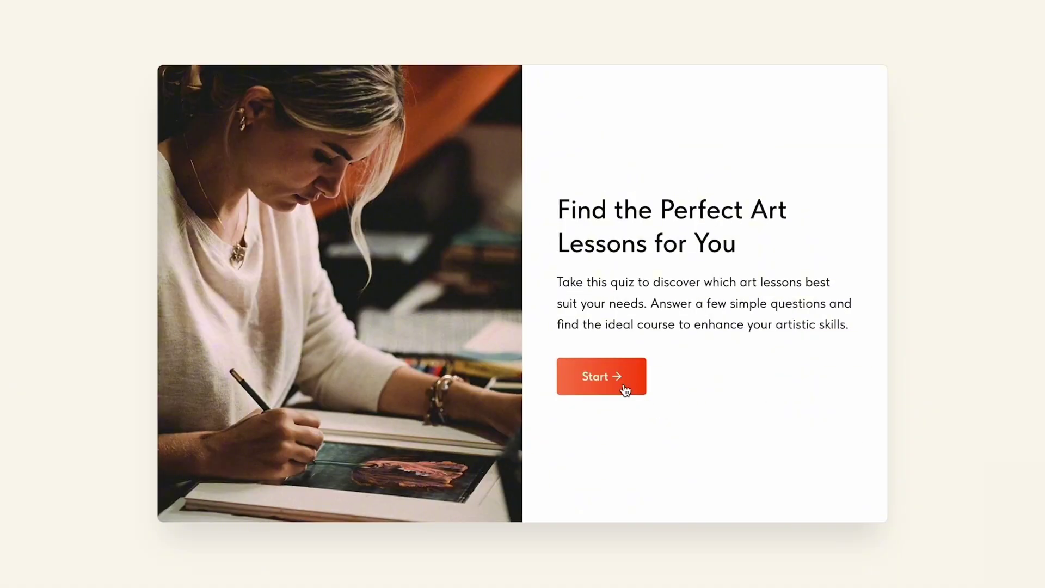
# Step: Try out the art lessons quiz, choosing Acrylic painting as the technique and Workshops as the lesson format, and advance through its steps
pyautogui.click(623, 385)
pyautogui.click(707, 249)
pyautogui.click(611, 221)
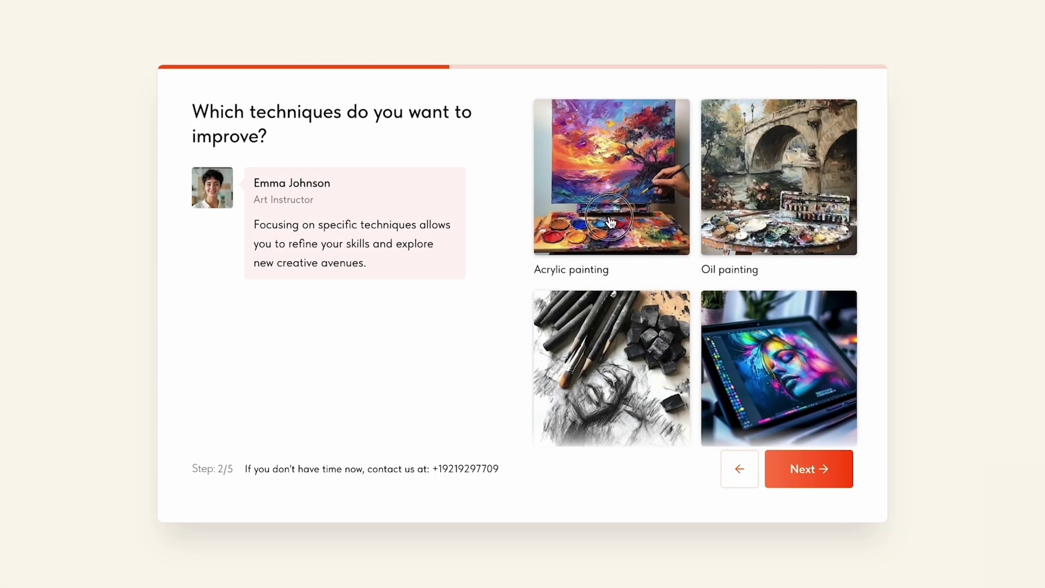
pyautogui.click(816, 487)
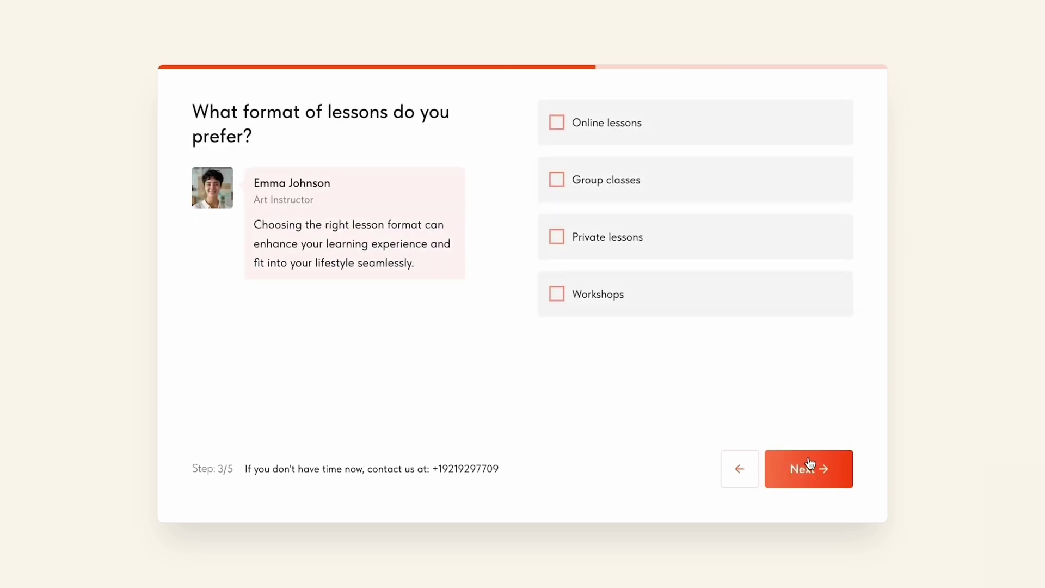
pyautogui.click(633, 303)
pyautogui.click(842, 469)
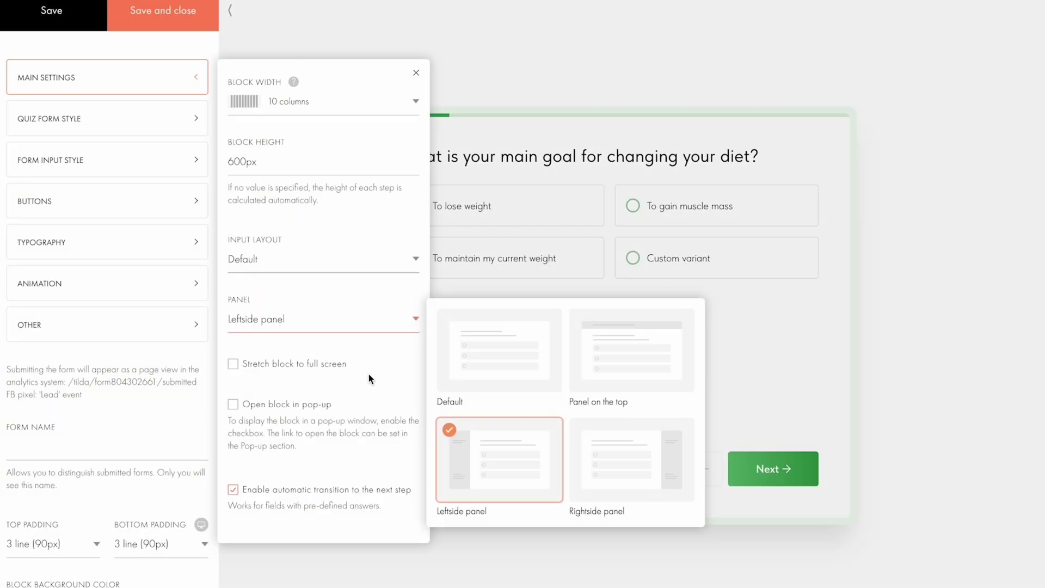
# Step: Set the diet quiz block's panel layout to Rightside panel
pyautogui.click(613, 460)
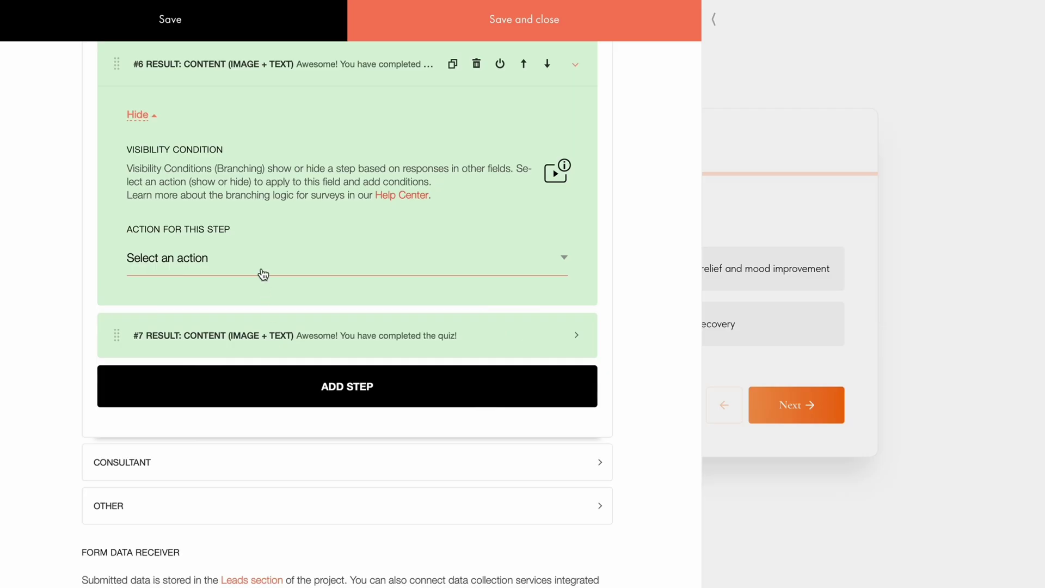
# Step: Set the visibility condition action of result step #6 to "Show this step"
pyautogui.click(261, 266)
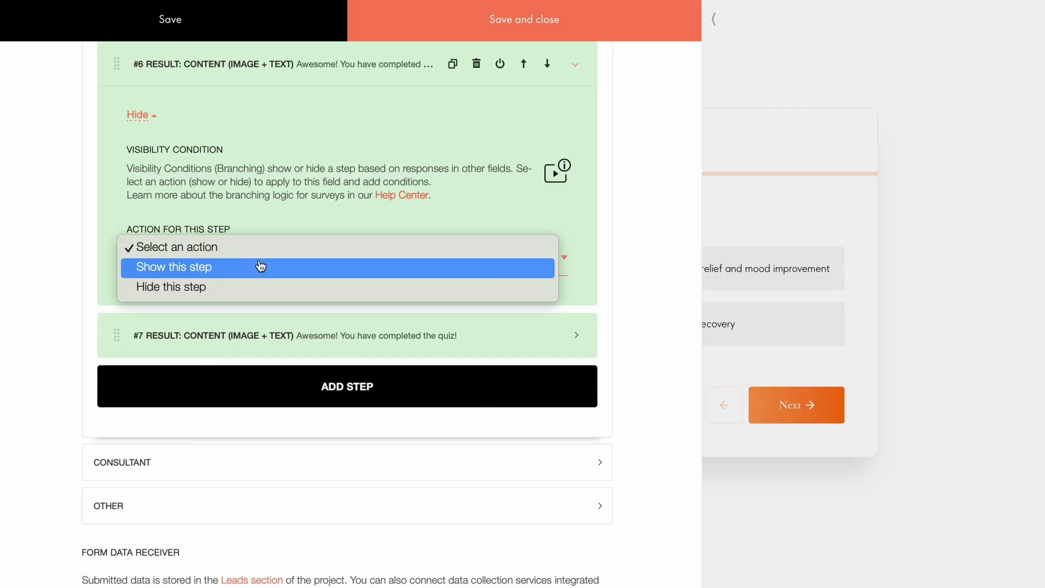
pyautogui.click(259, 275)
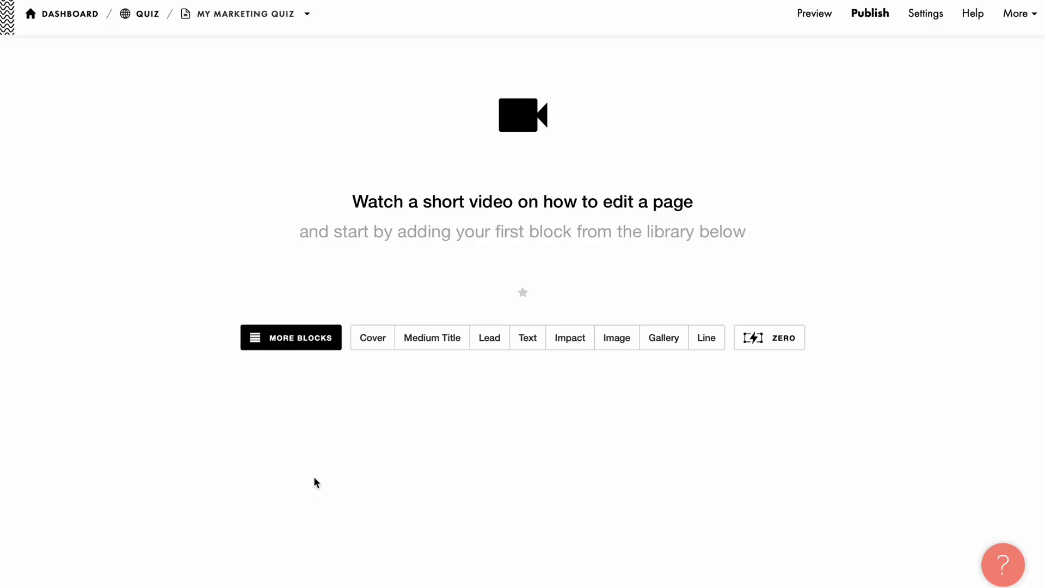
# Step: Add the QZ101 multi-step quiz form block to the empty page from the block library's Form category
pyautogui.click(302, 343)
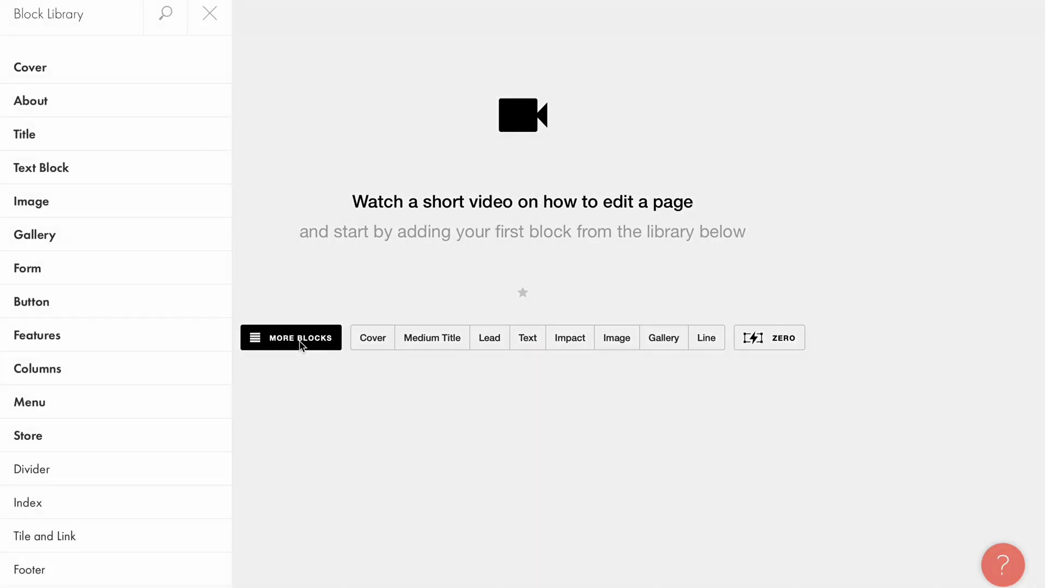
pyautogui.click(201, 268)
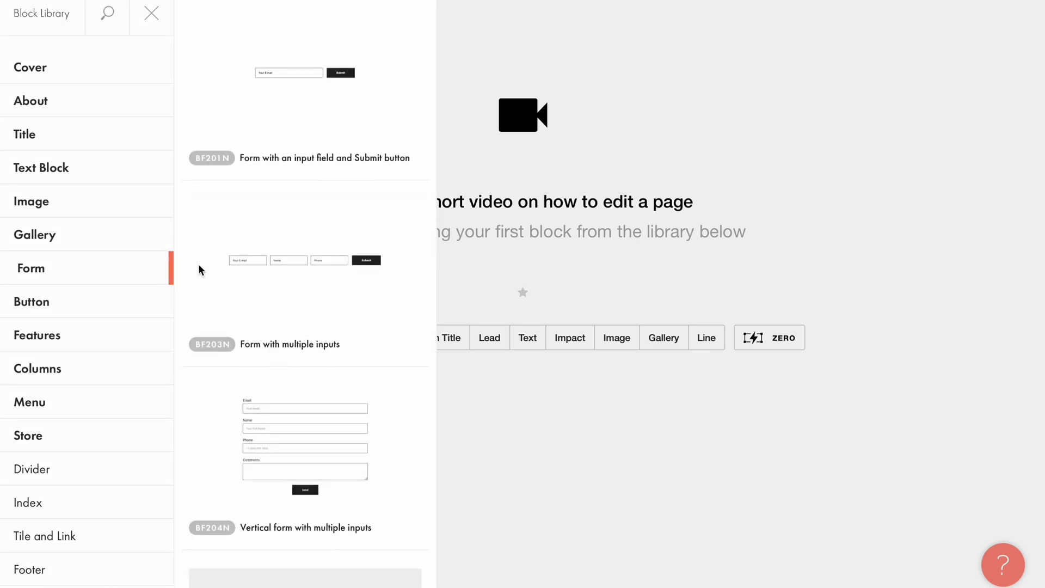
pyautogui.scroll(-20, 290, 312)
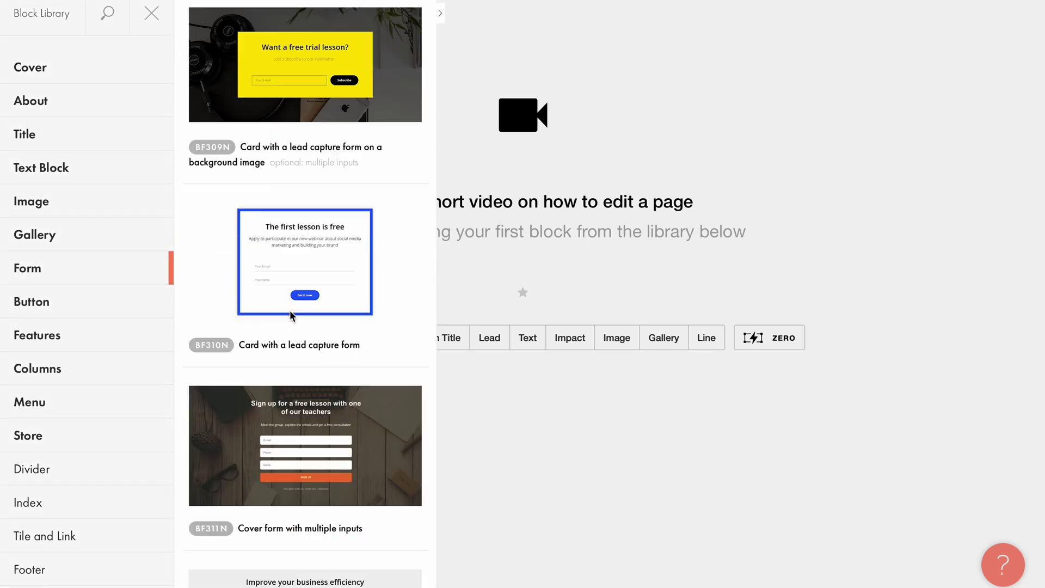
pyautogui.scroll(-10, 290, 312)
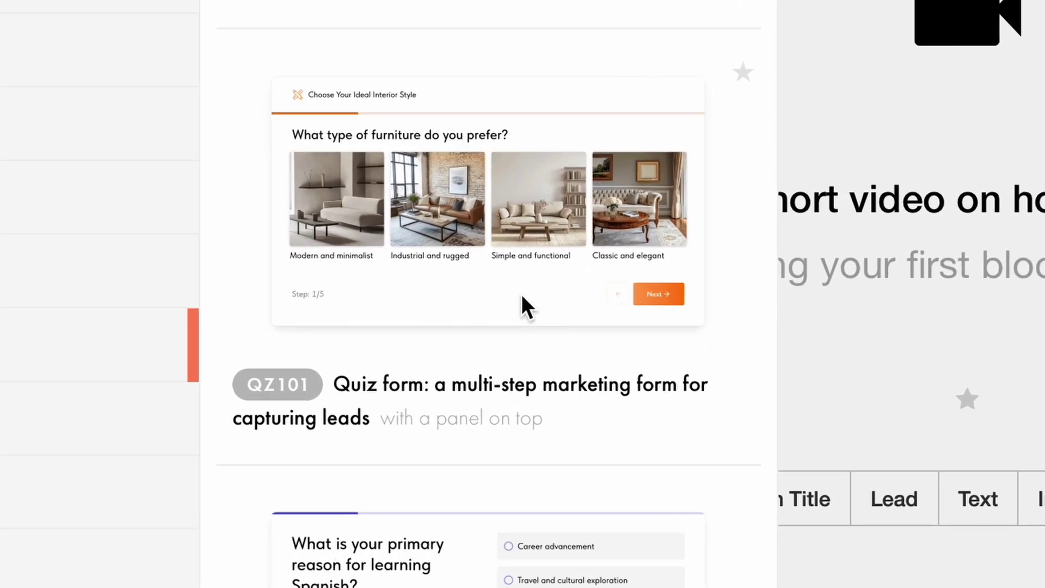
pyautogui.scroll(-5, 523, 298)
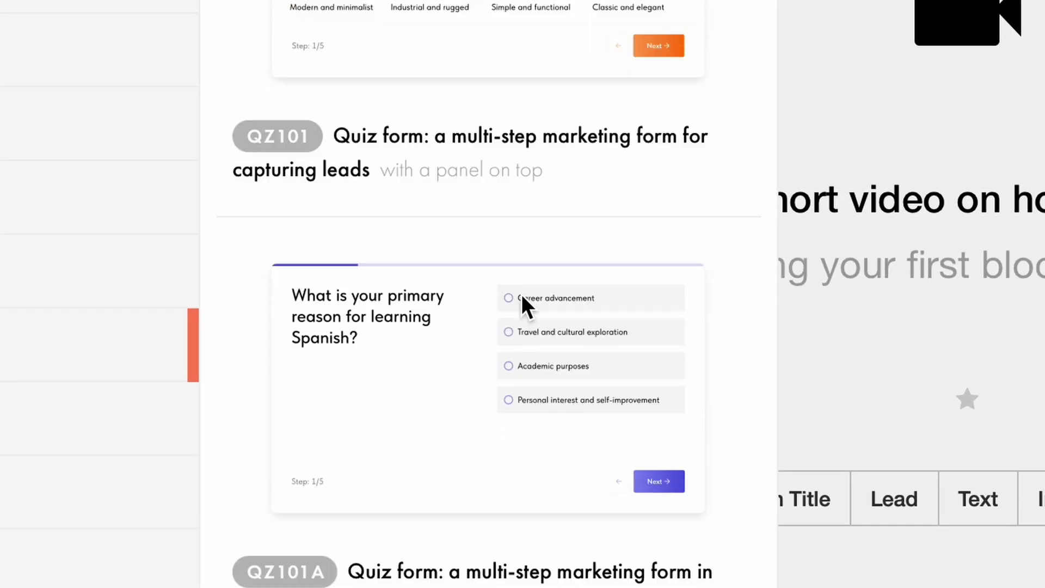
pyautogui.scroll(-5, 521, 286)
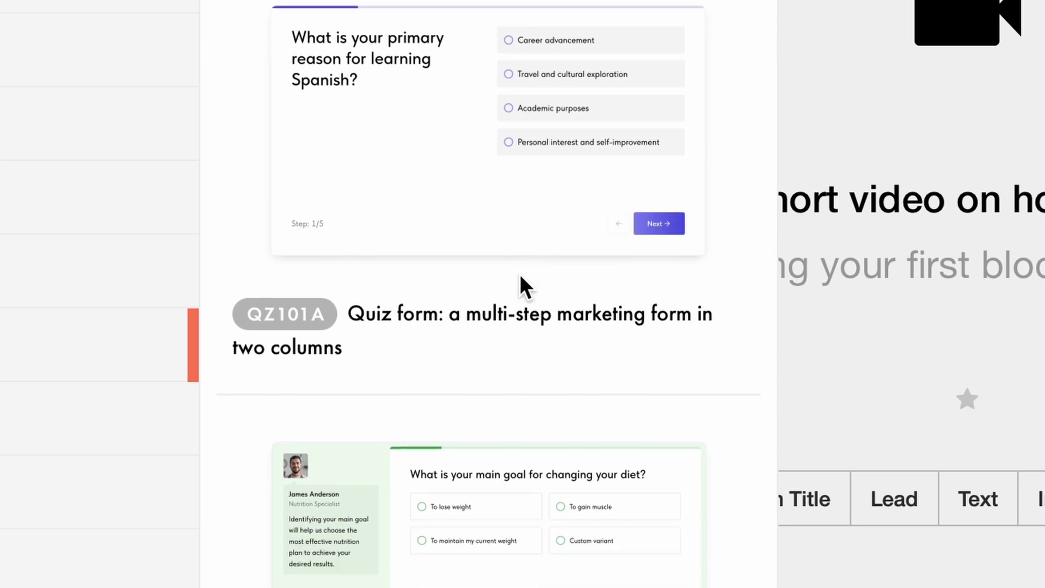
pyautogui.scroll(-5, 520, 276)
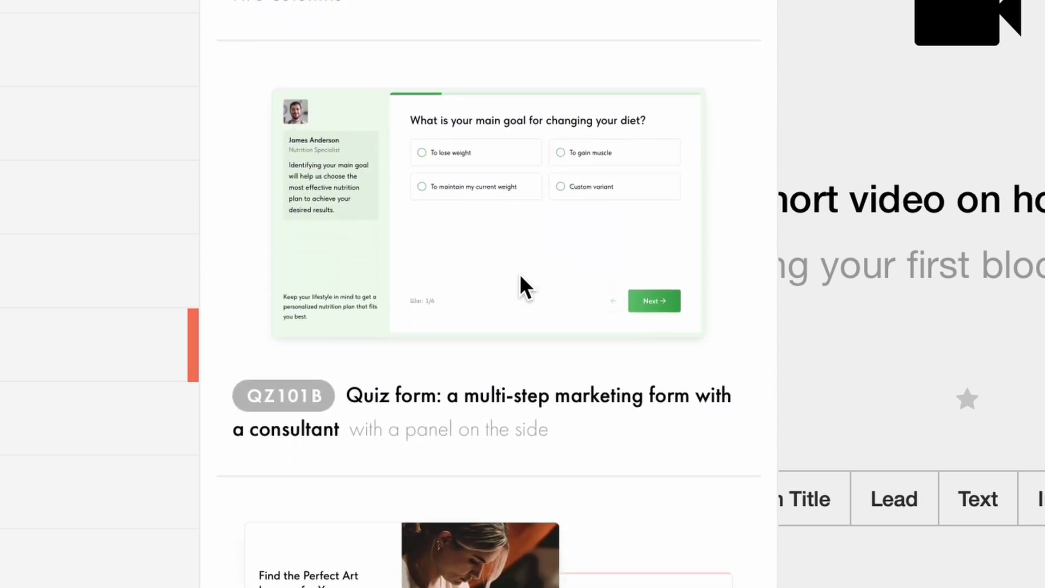
pyautogui.scroll(-5, 520, 275)
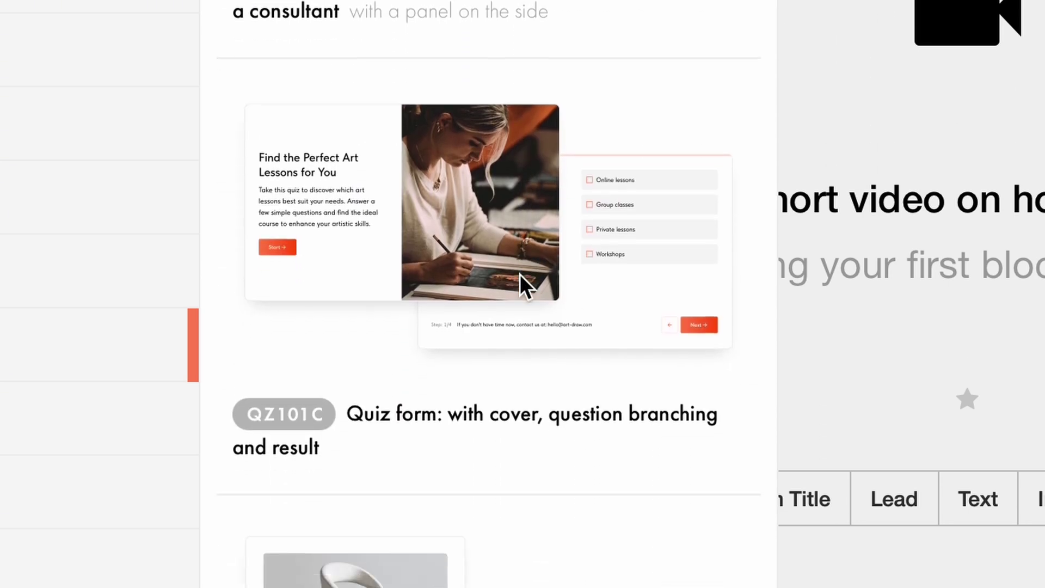
pyautogui.scroll(-5, 520, 273)
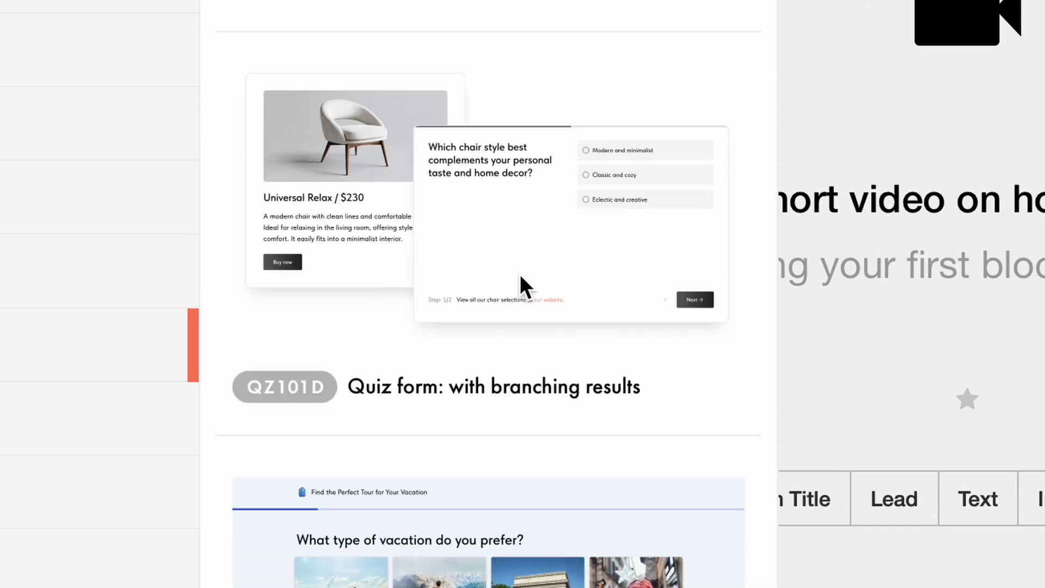
pyautogui.scroll(-5, 520, 215)
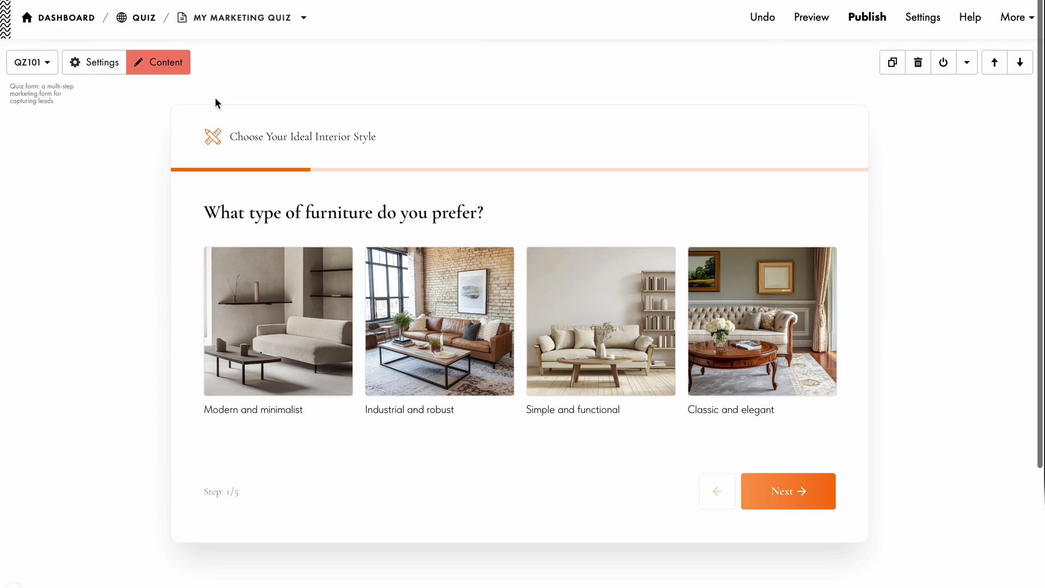
# Step: In the quiz block's content, move the furniture question below the color question and disable the range slider step
pyautogui.click(155, 63)
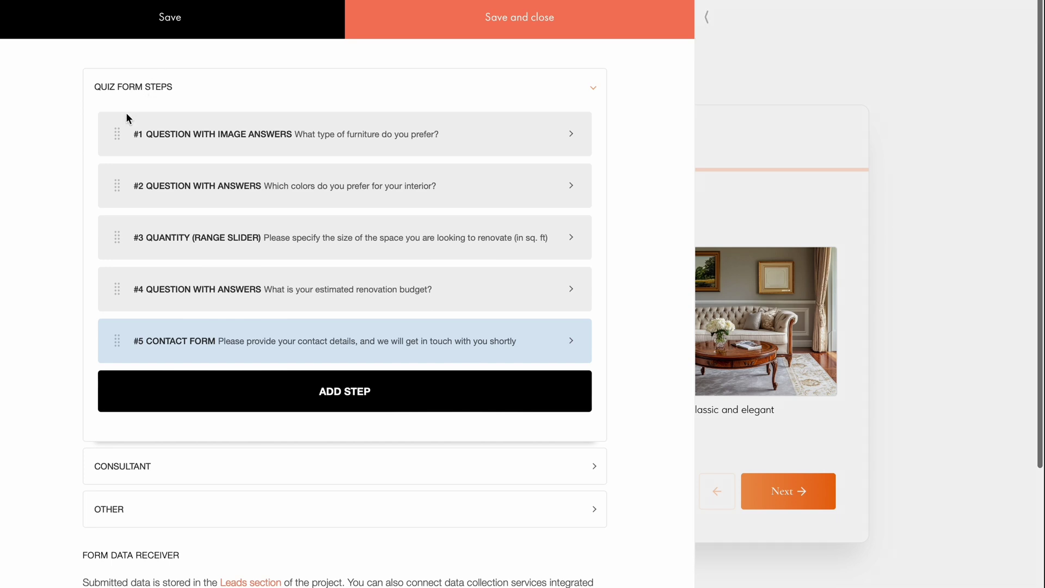
pyautogui.moveTo(112, 130); pyautogui.dragTo(106, 185)
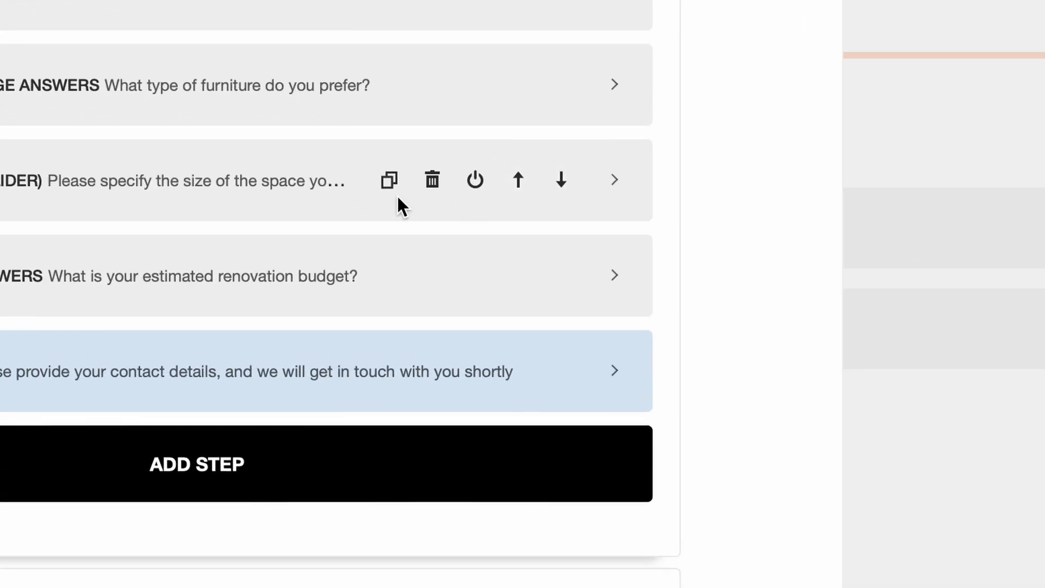
pyautogui.click(476, 181)
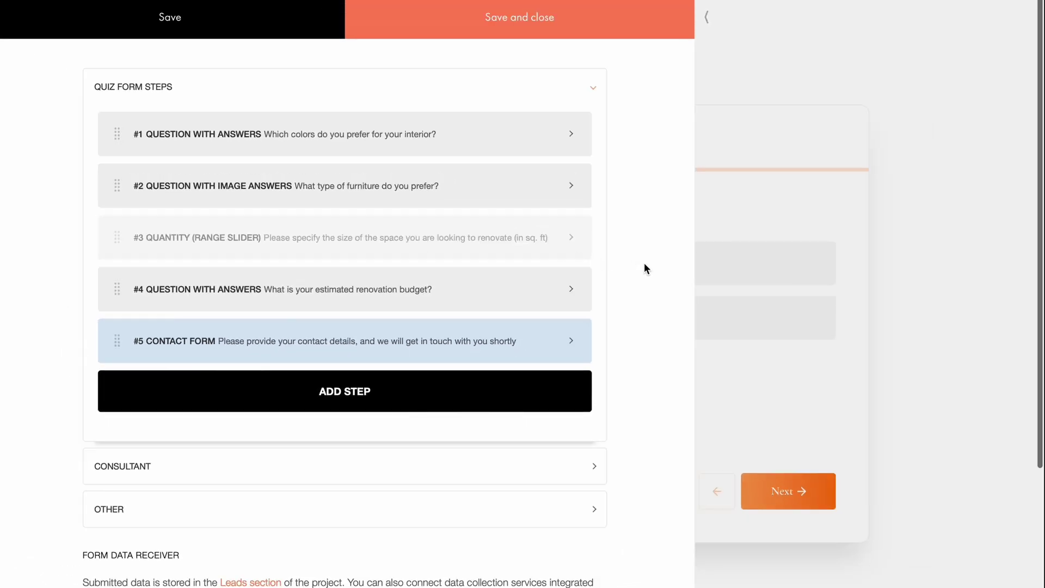
# Step: Delete all the template's existing quiz form steps, including the contact form
pyautogui.click(281, 145)
pyautogui.click(472, 135)
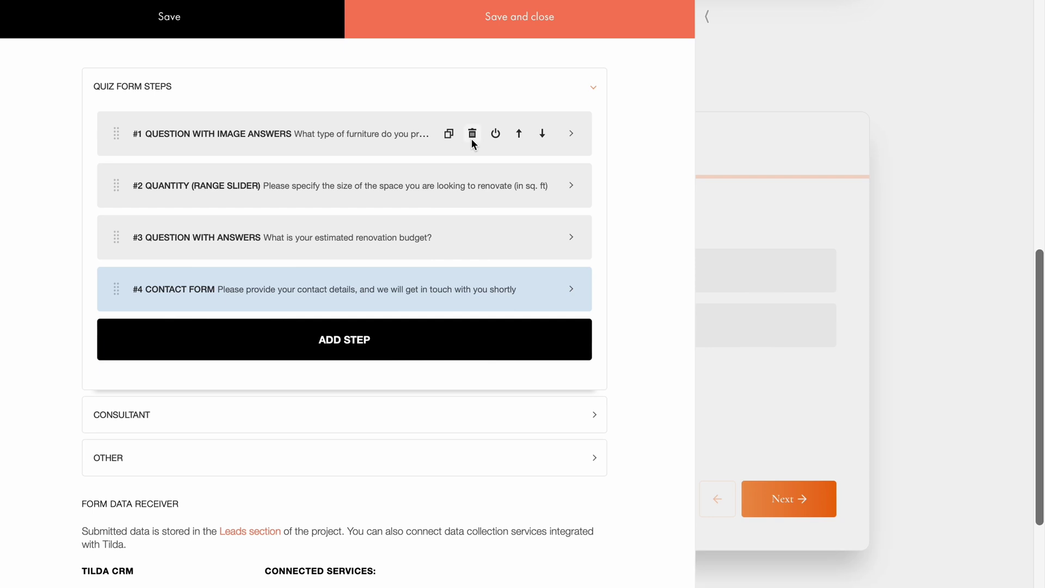
pyautogui.click(472, 136)
pyautogui.click(472, 136)
pyautogui.click(472, 136)
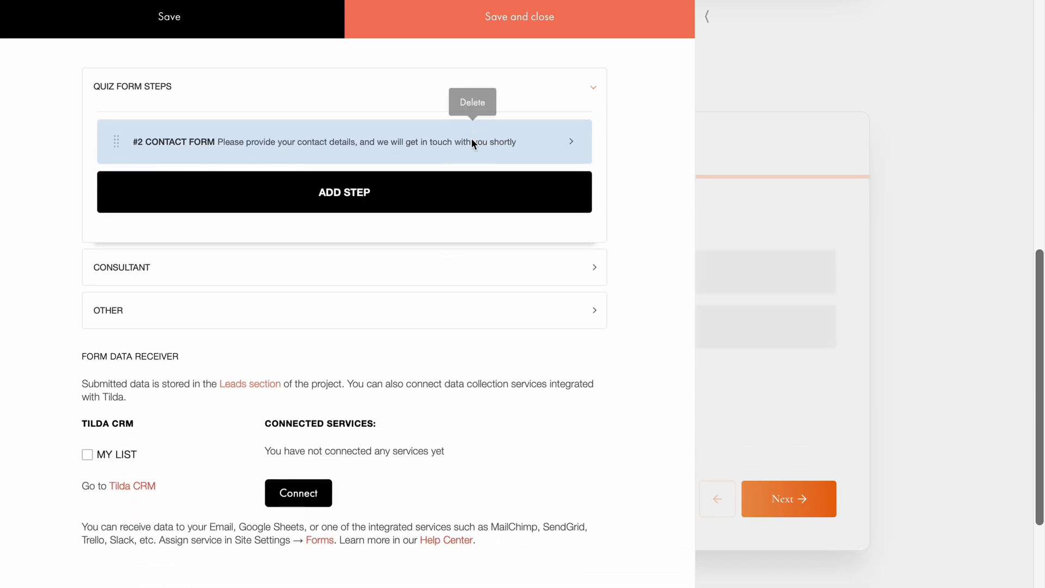
pyautogui.click(472, 136)
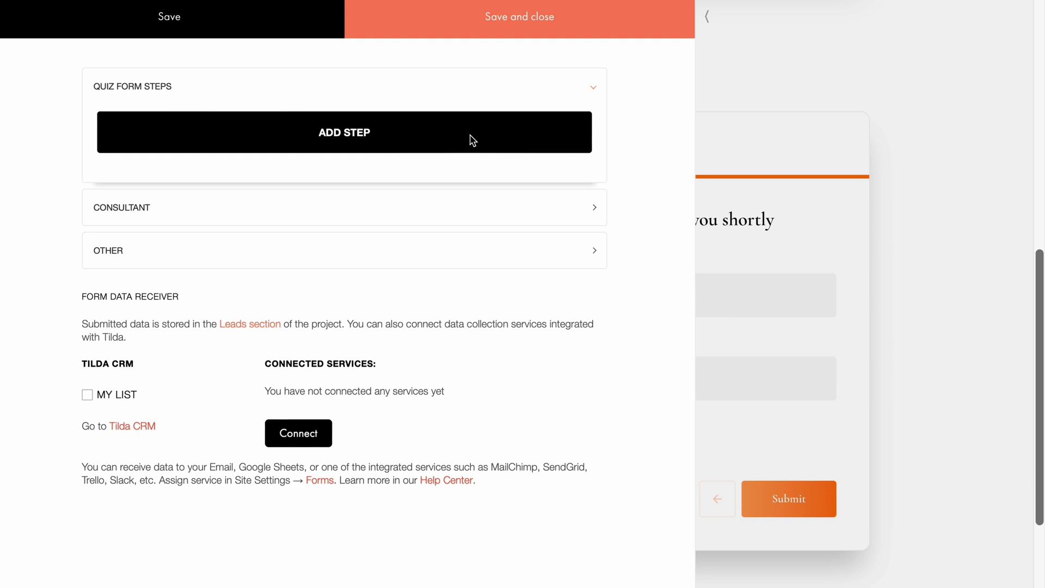
# Step: Add a "Question with answers" step titled "What is your fitness goal?"
pyautogui.click(341, 140)
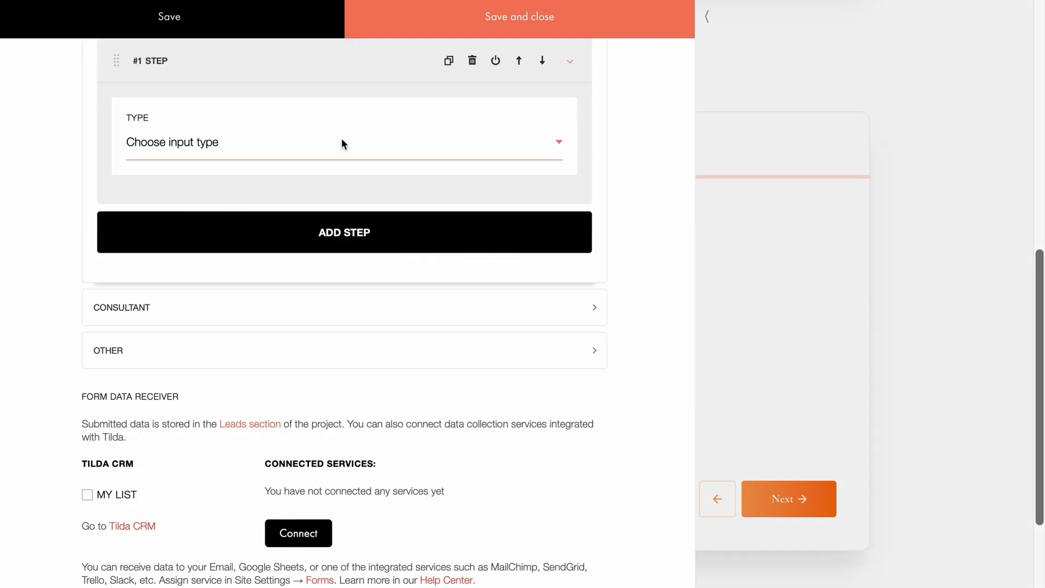
pyautogui.click(341, 140)
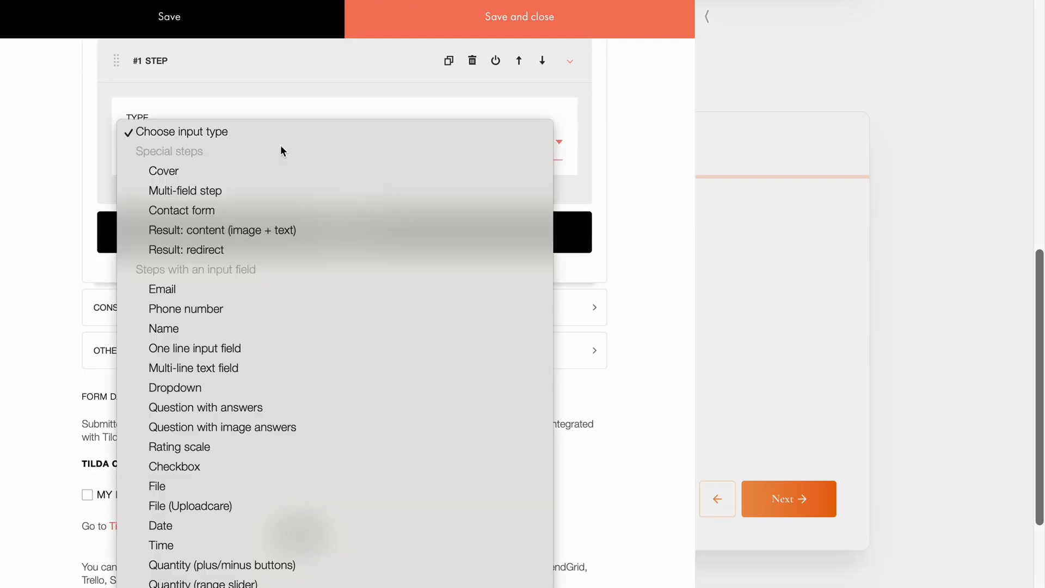
pyautogui.click(211, 410)
pyautogui.click(237, 226)
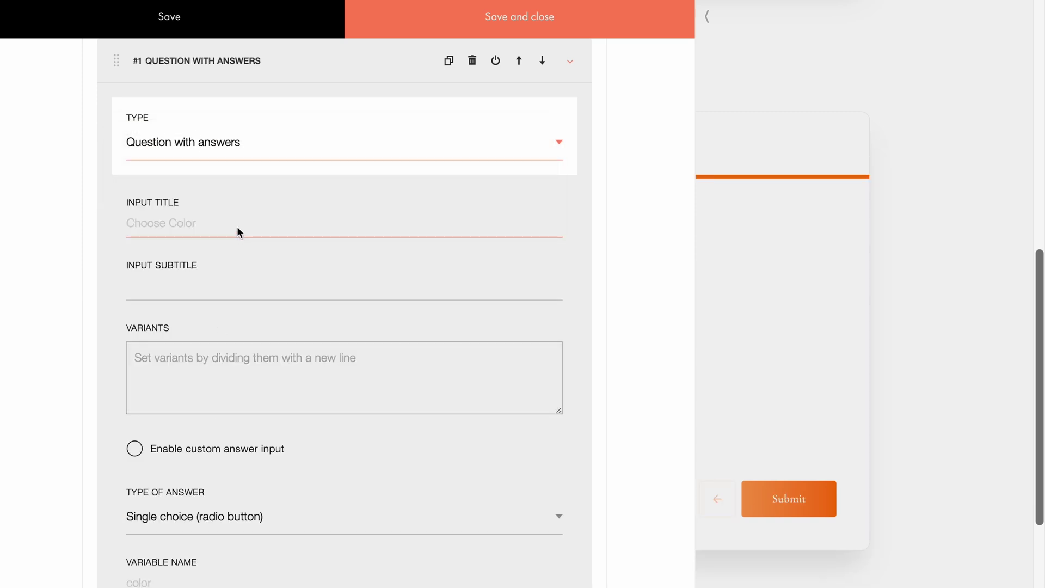
pyautogui.write('What is your fitness goal?')
# Step: Enter variants including Stress relief and mood improvement, Flexibility improvement, Getting stronger and Injury recovery, and set the answer type to Multiple choice (checkboxes)
pyautogui.click(196, 358)
pyautogui.write('Stress relief and mood improvement Flexibility improvement Getting stronger Injury recovery')
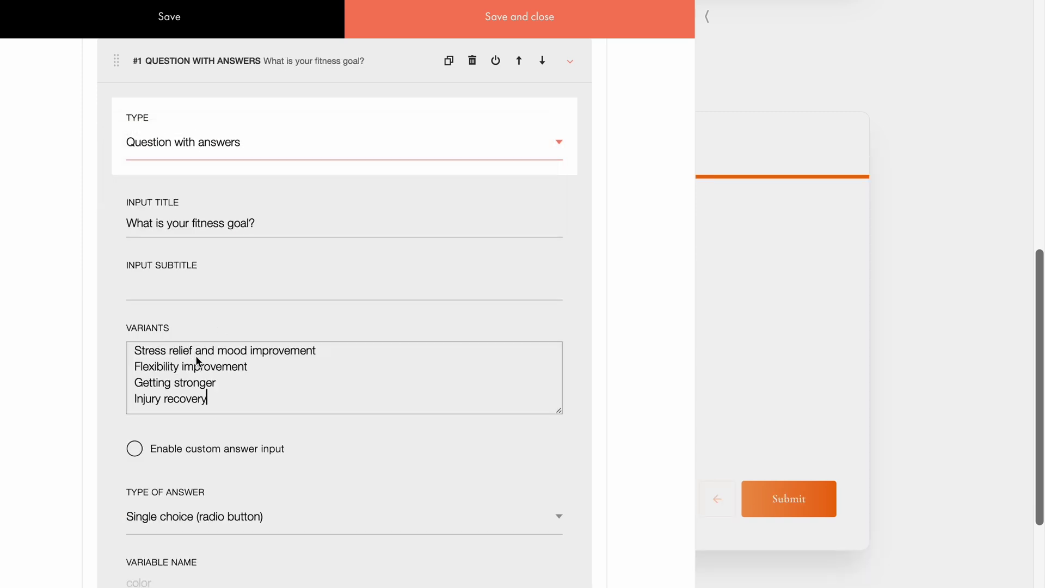
pyautogui.click(181, 508)
pyautogui.click(178, 526)
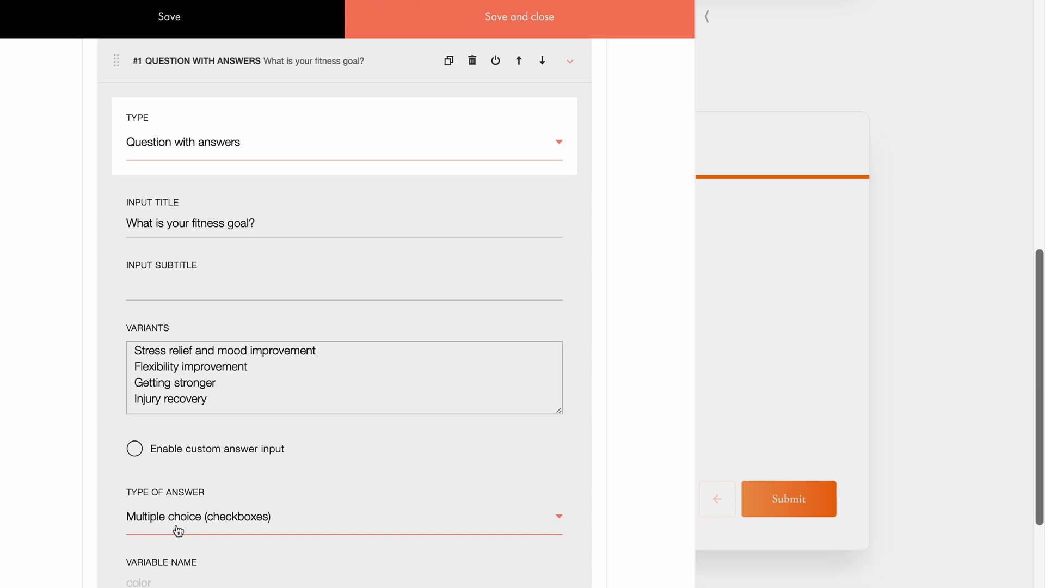
# Step: Set the fitness goal question's answer options style to Buttons in its additional appearance settings
pyautogui.scroll(-5, 178, 531)
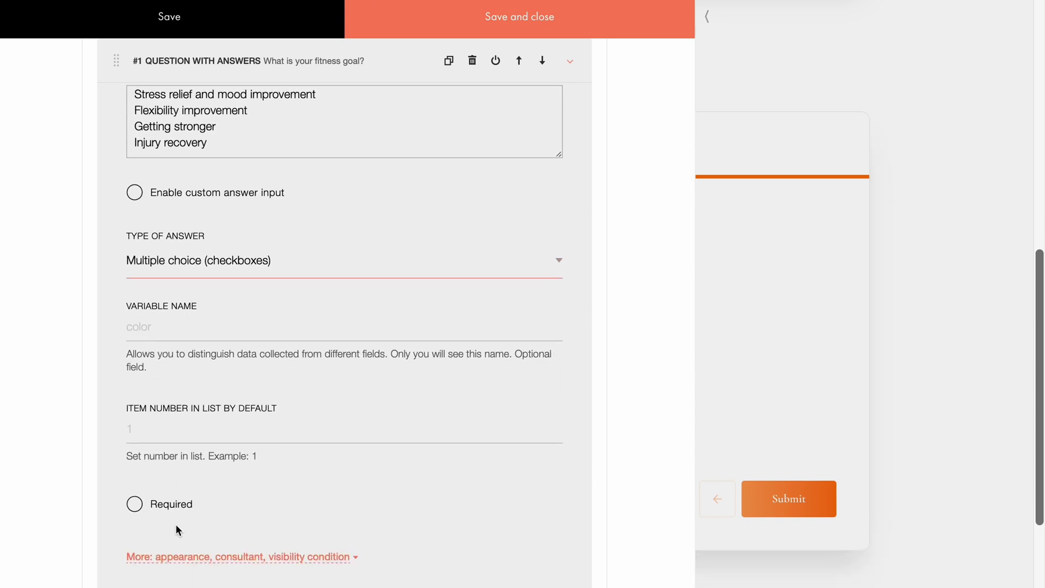
pyautogui.click(181, 512)
pyautogui.scroll(-3, 180, 509)
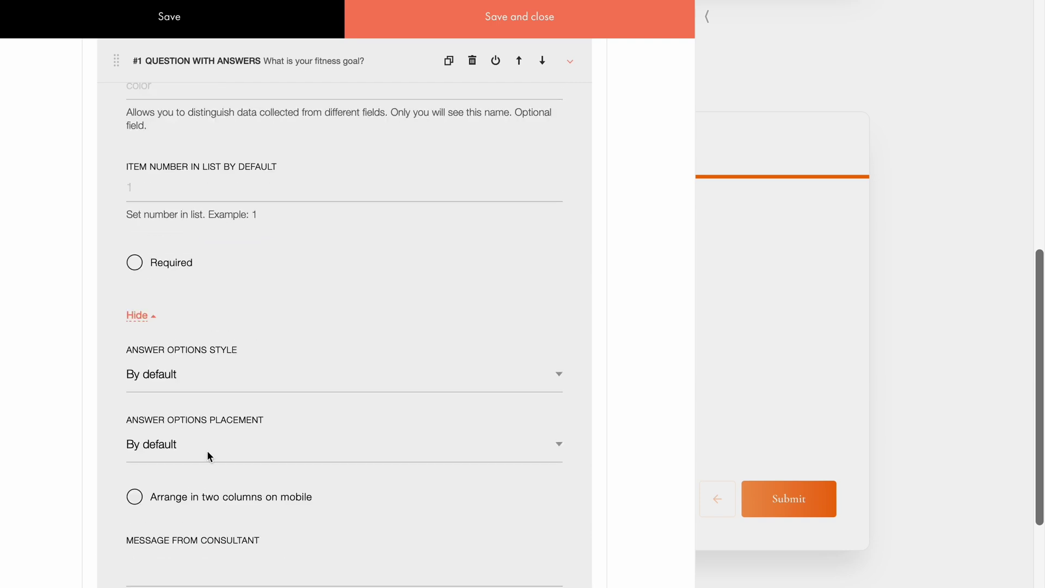
pyautogui.click(251, 385)
pyautogui.click(250, 384)
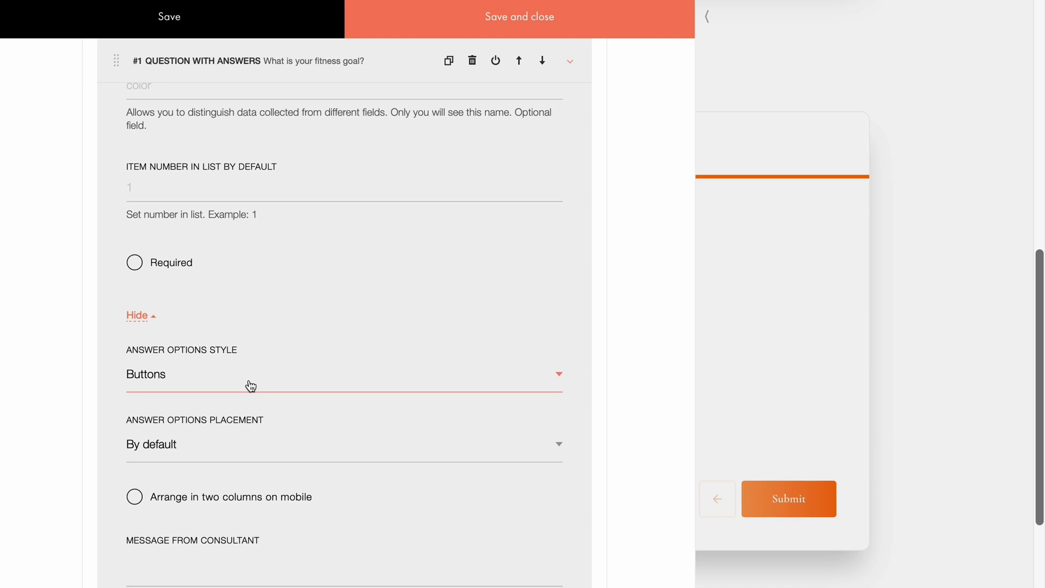
# Step: Place the answer options in three columns and arrange them in two columns on mobile
pyautogui.click(204, 443)
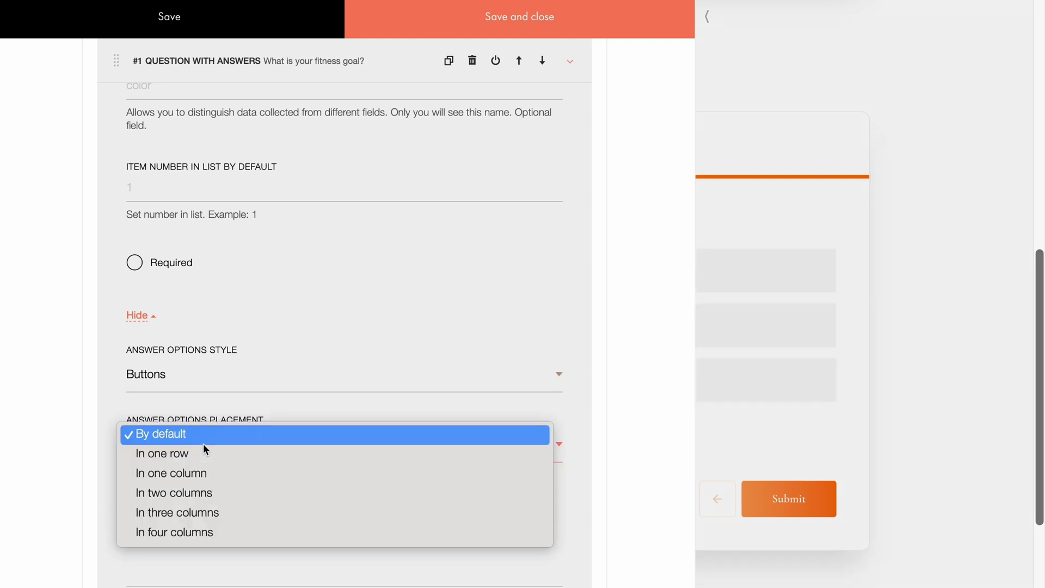
pyautogui.click(197, 512)
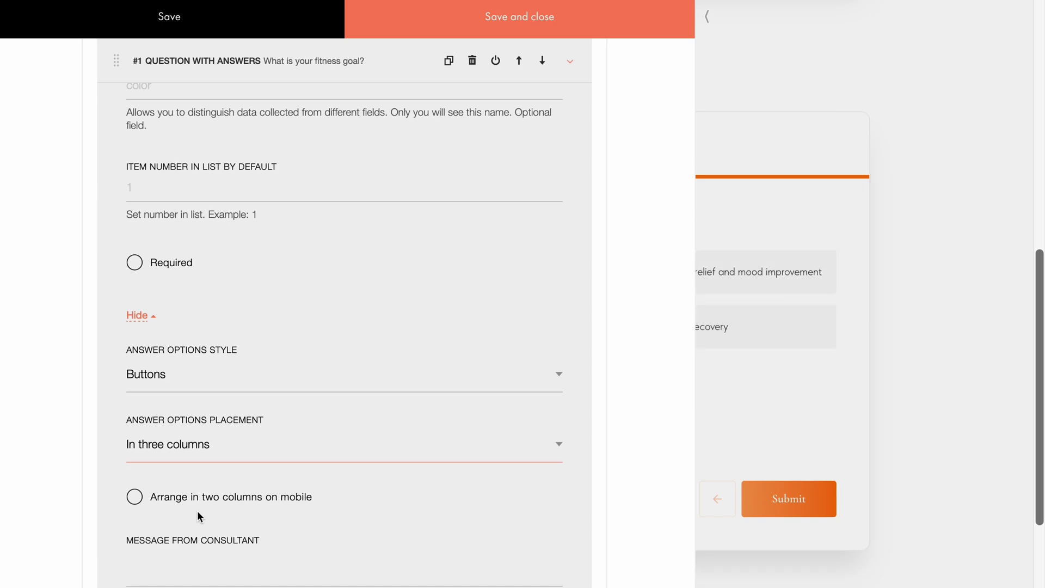
pyautogui.click(134, 498)
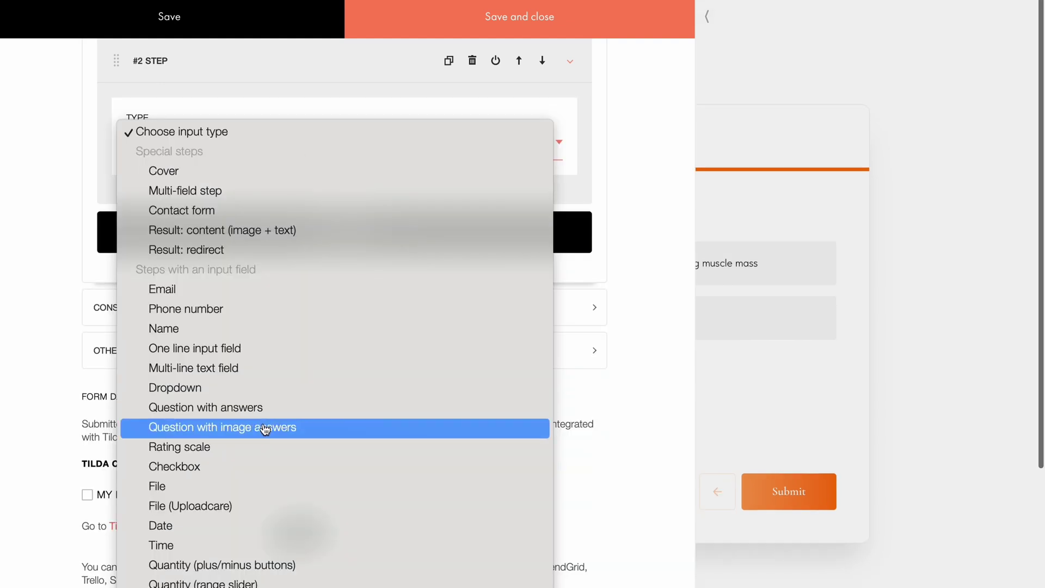
# Step: Make the second step a "Question with image answers" titled "What workouts do you prefer?"
pyautogui.click(345, 428)
pyautogui.click(280, 222)
pyautogui.write('What workouts do you prefer?')
pyautogui.click(226, 357)
pyautogui.click(221, 362)
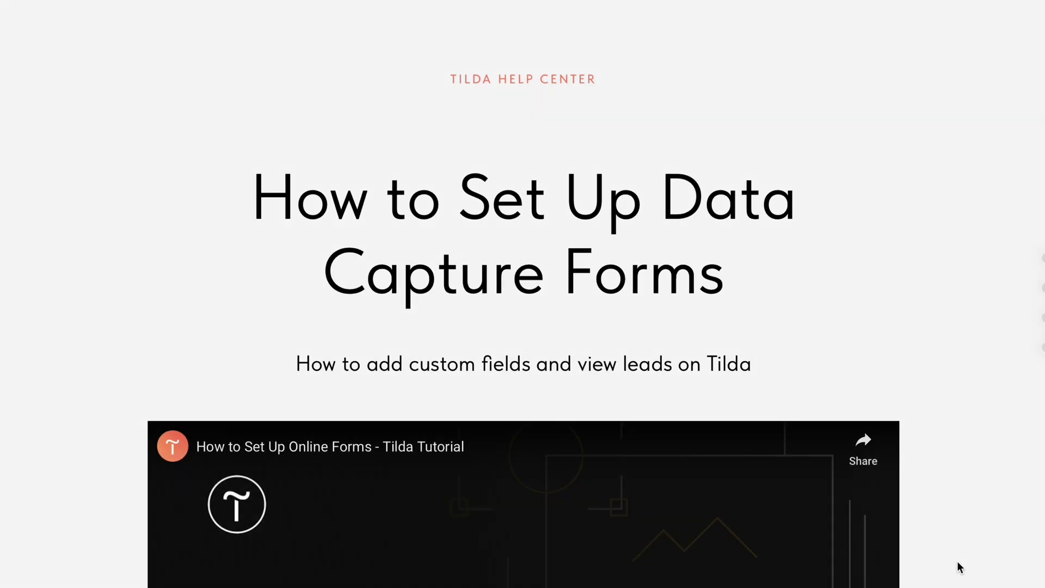
pyautogui.scroll(-1, 957, 561)
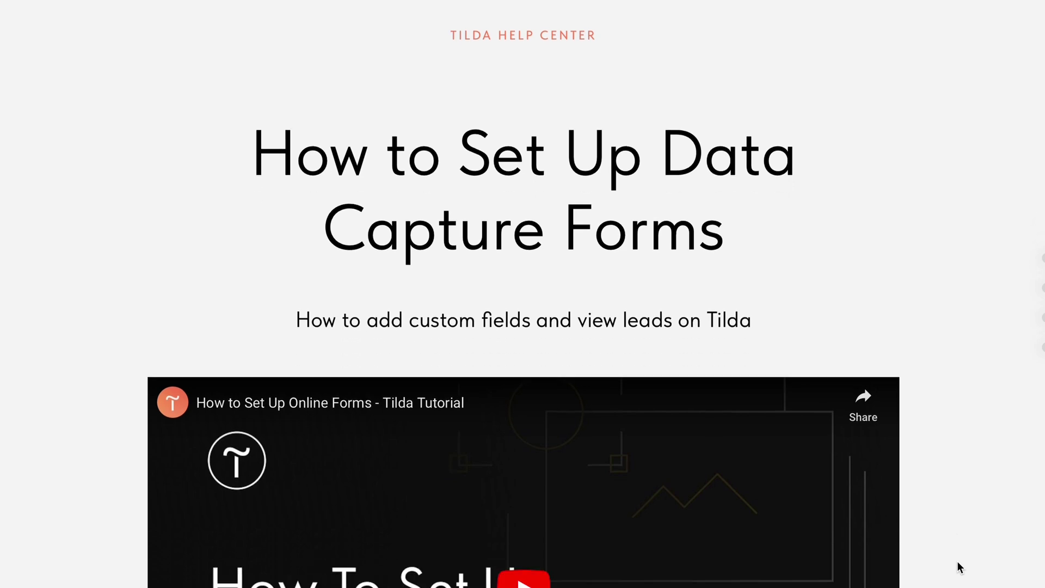
pyautogui.scroll(-10, 957, 561)
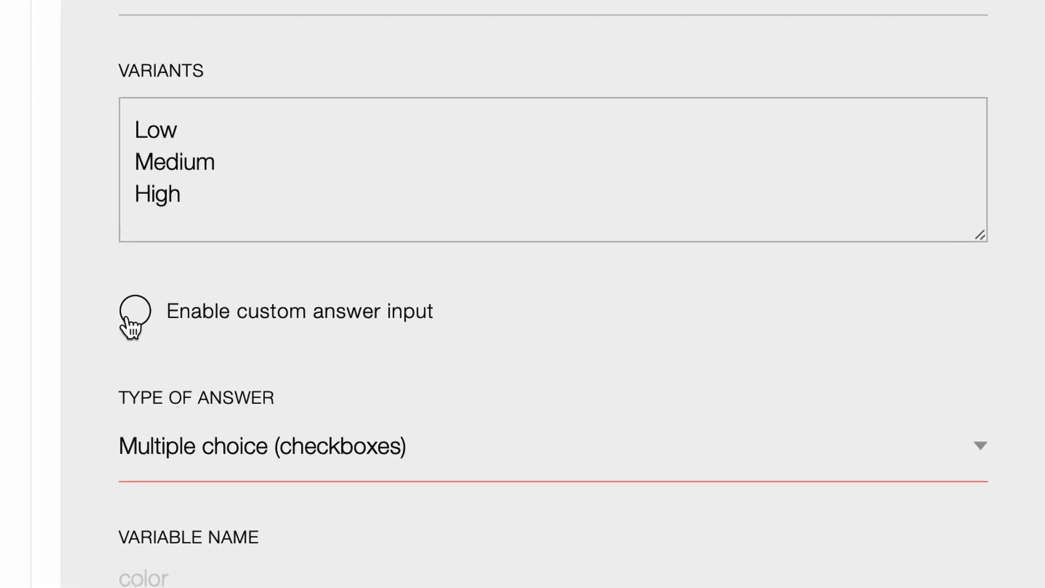
# Step: Enable custom answer input for the physical activity level question and make the question required
pyautogui.click(134, 448)
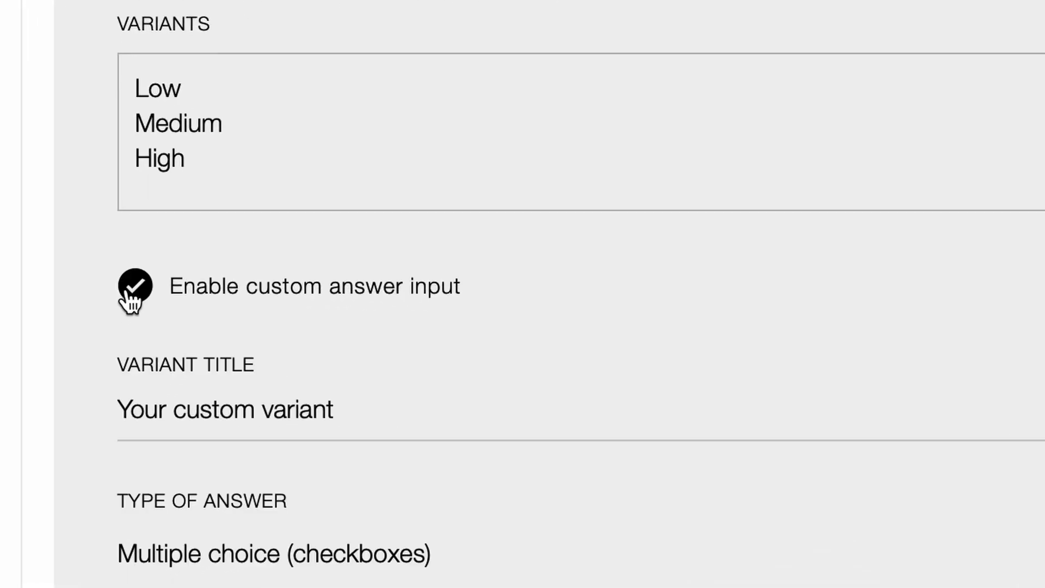
pyautogui.scroll(-3, 130, 299)
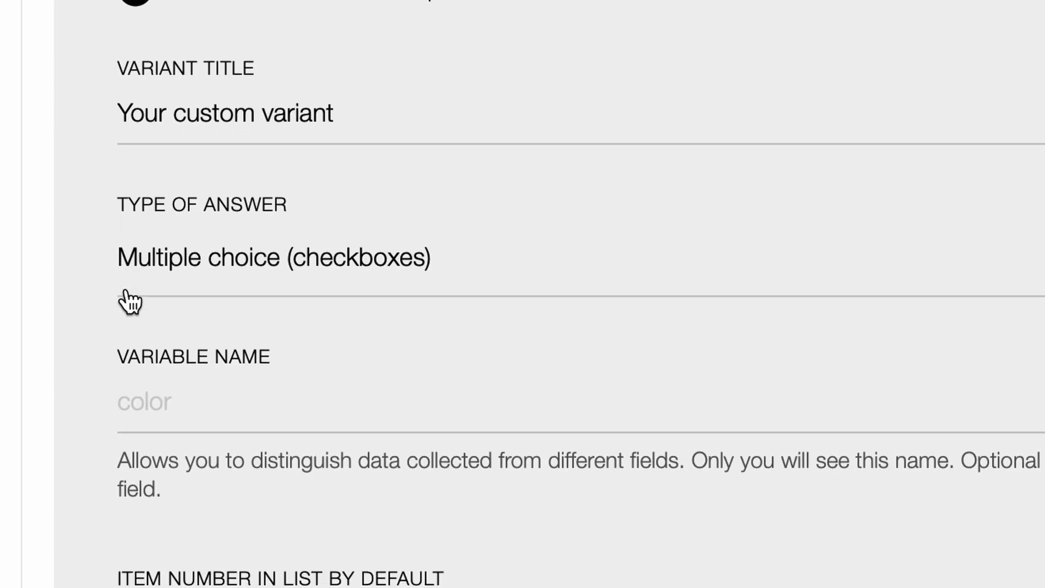
pyautogui.scroll(-2, 131, 299)
pyautogui.scroll(-2, 125, 291)
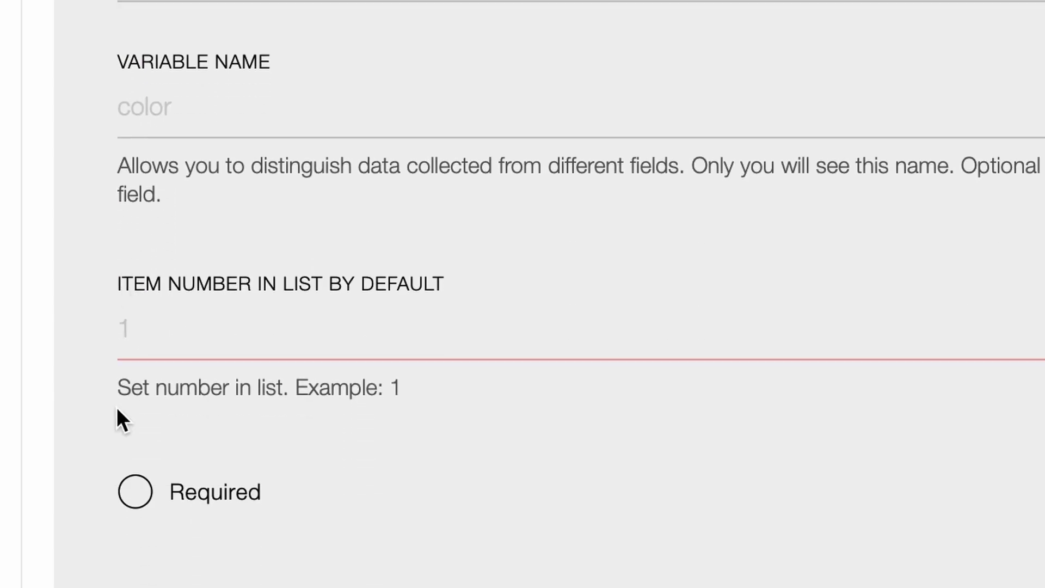
pyautogui.click(124, 506)
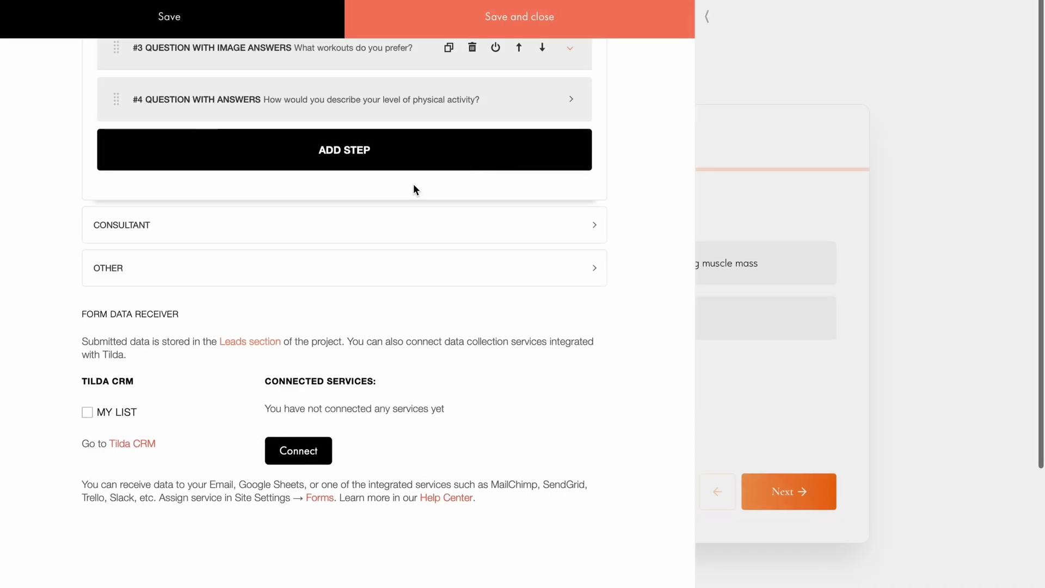
# Step: Add a Contact form step titled "Leave your details and get a free workout!" with a personalized workout plan description and Privacy Policy consent text
pyautogui.click(361, 158)
pyautogui.click(245, 159)
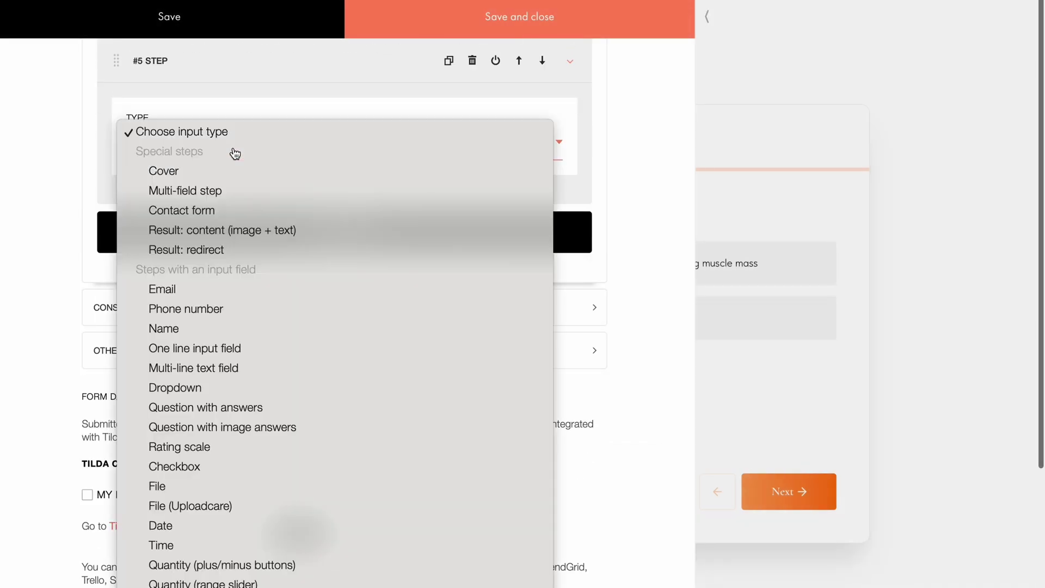
pyautogui.click(197, 210)
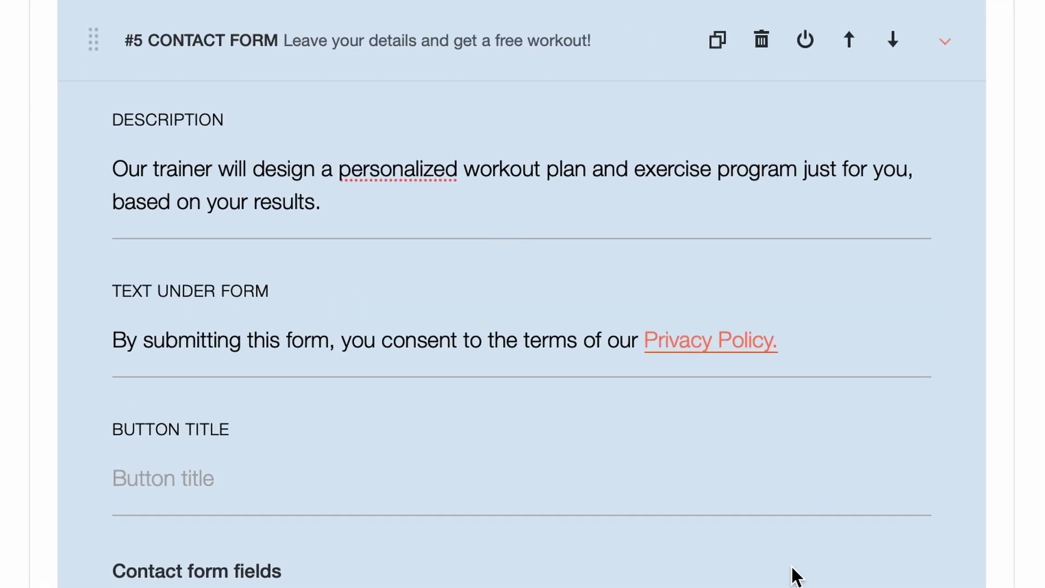
pyautogui.click(800, 329)
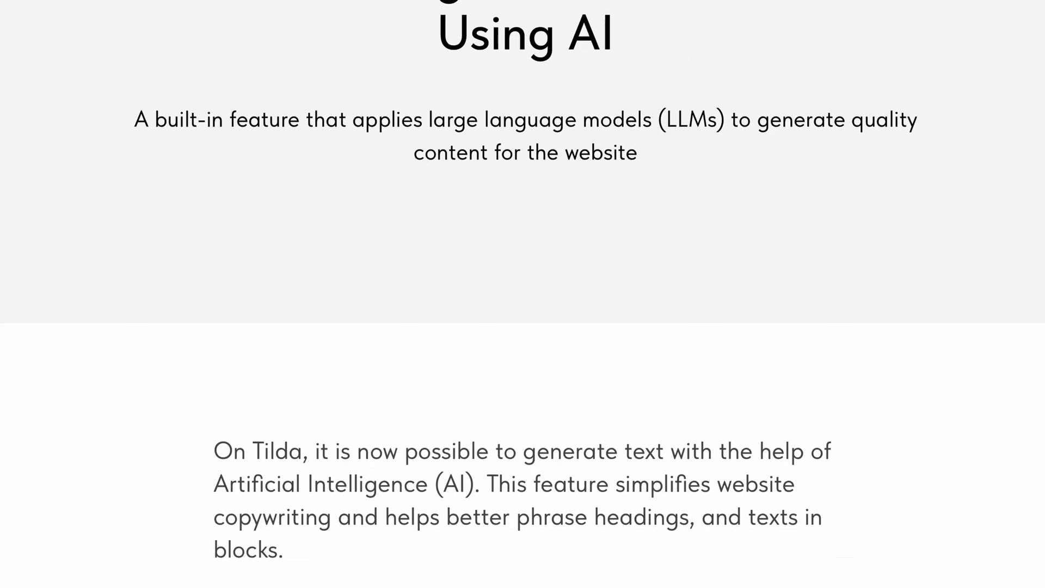
pyautogui.scroll(-10, 522, 294)
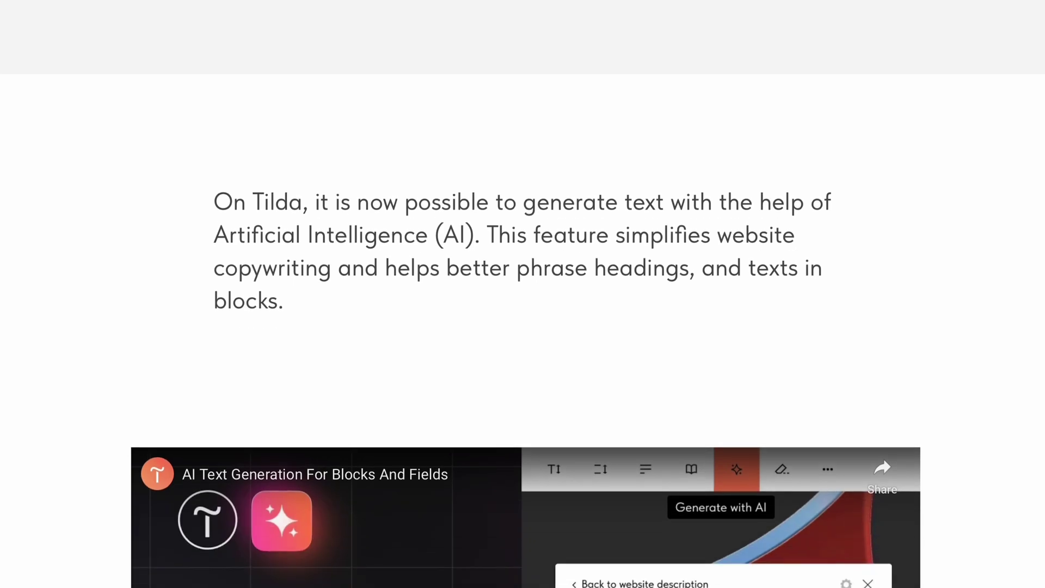
pyautogui.scroll(-4, 523, 294)
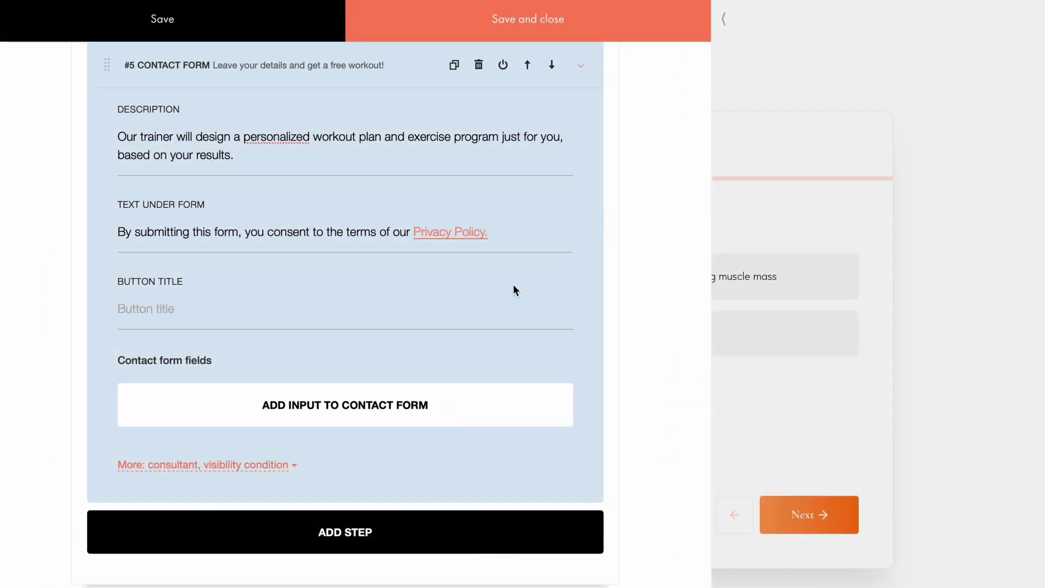
# Step: Add two inputs to the contact form step, one for the name and one of type Phone number
pyautogui.click(354, 403)
pyautogui.scroll(-5, 346, 408)
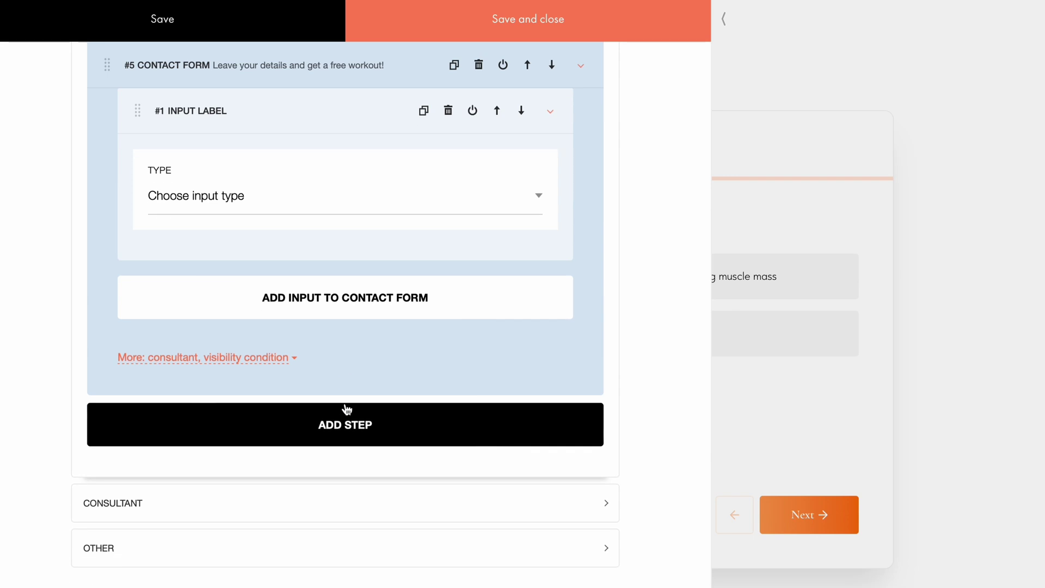
pyautogui.click(245, 196)
pyautogui.click(236, 245)
pyautogui.click(235, 248)
pyautogui.click(218, 196)
pyautogui.click(215, 224)
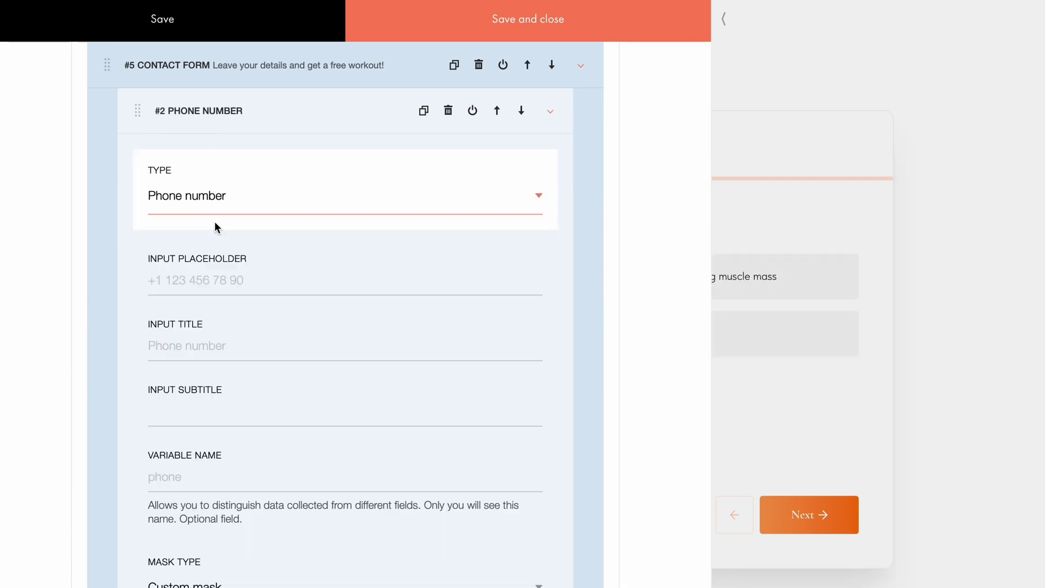
# Step: Make the name and phone number inputs of the contact form required and save the quiz content
pyautogui.scroll(7, 214, 221)
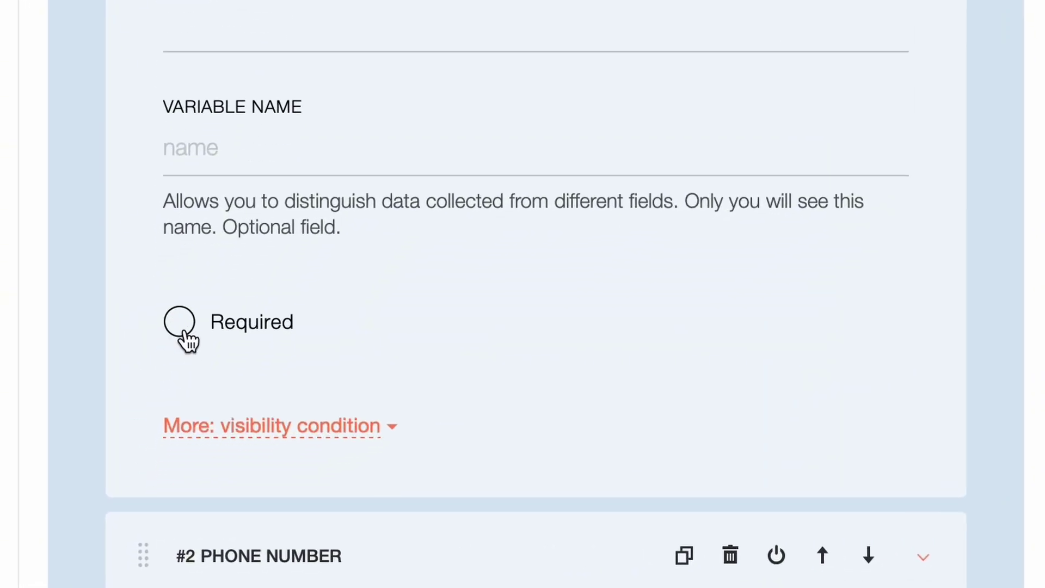
pyautogui.click(185, 338)
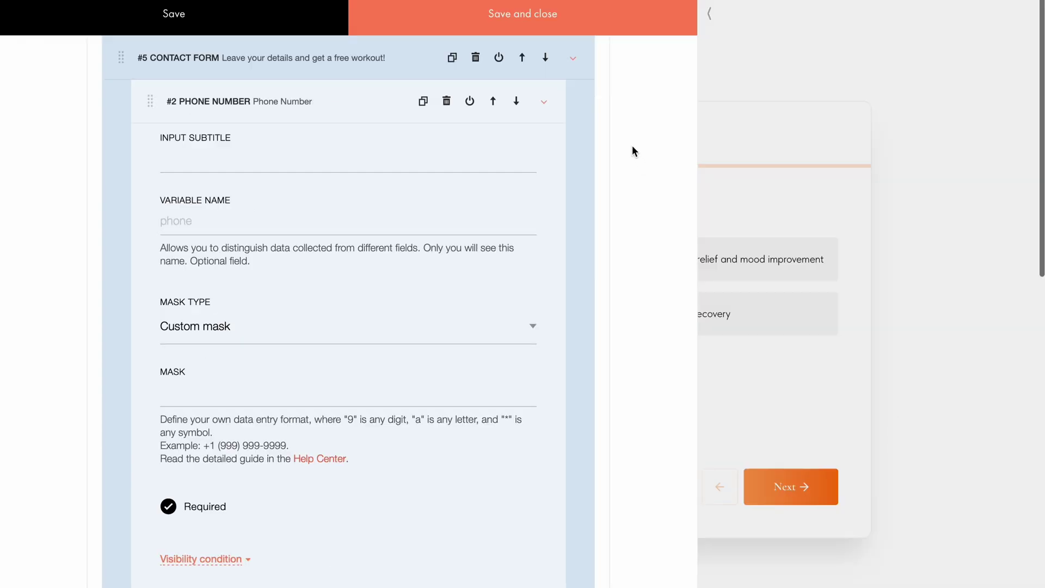
pyautogui.click(582, 26)
# Step: Set the quiz form name to "Please answer a few questions to help us recommend the best program for you."
pyautogui.click(169, 69)
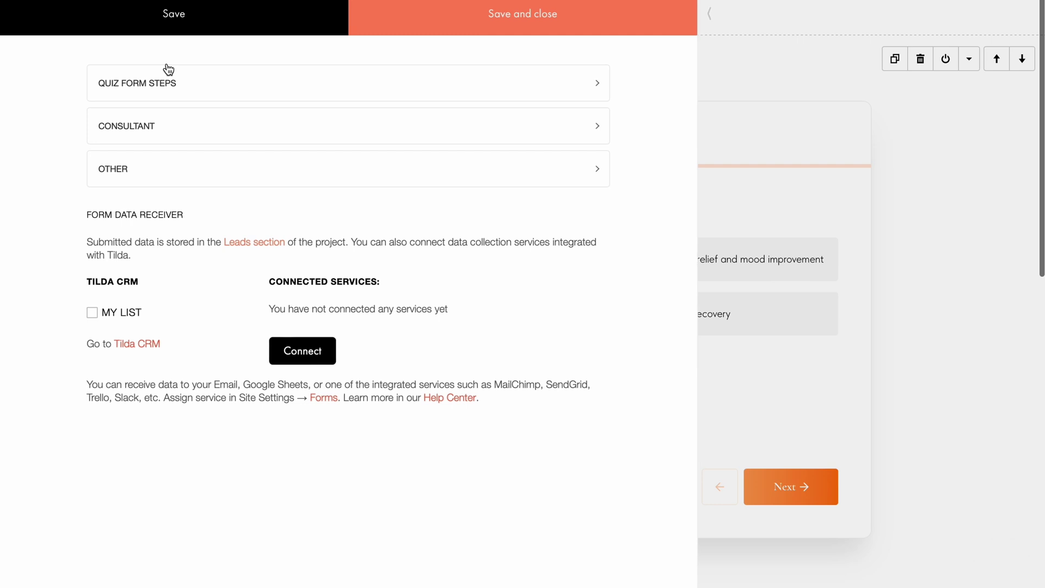
pyautogui.click(143, 167)
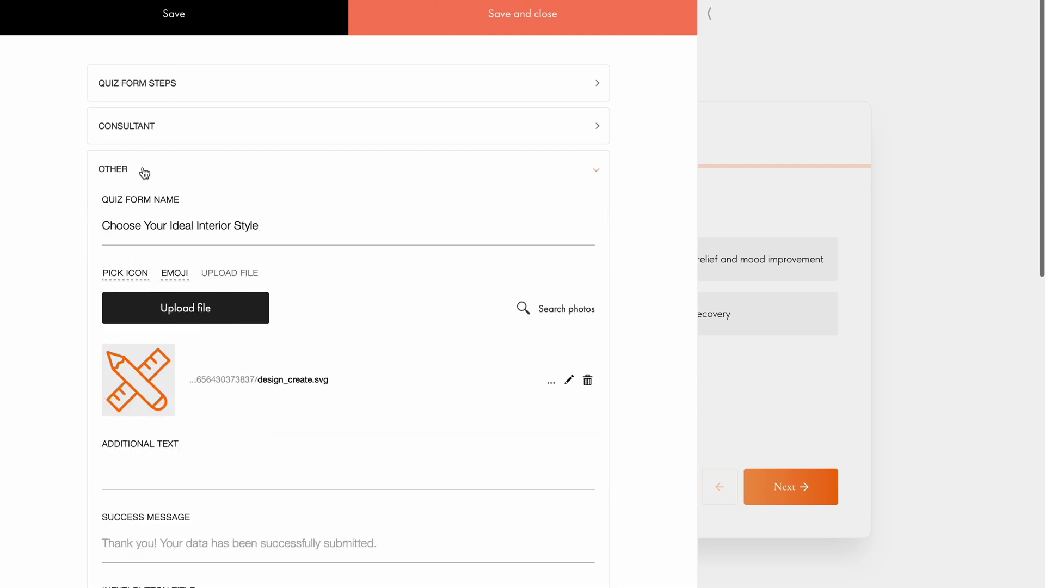
pyautogui.click(158, 224)
pyautogui.moveTo(292, 227); pyautogui.dragTo(103, 227)
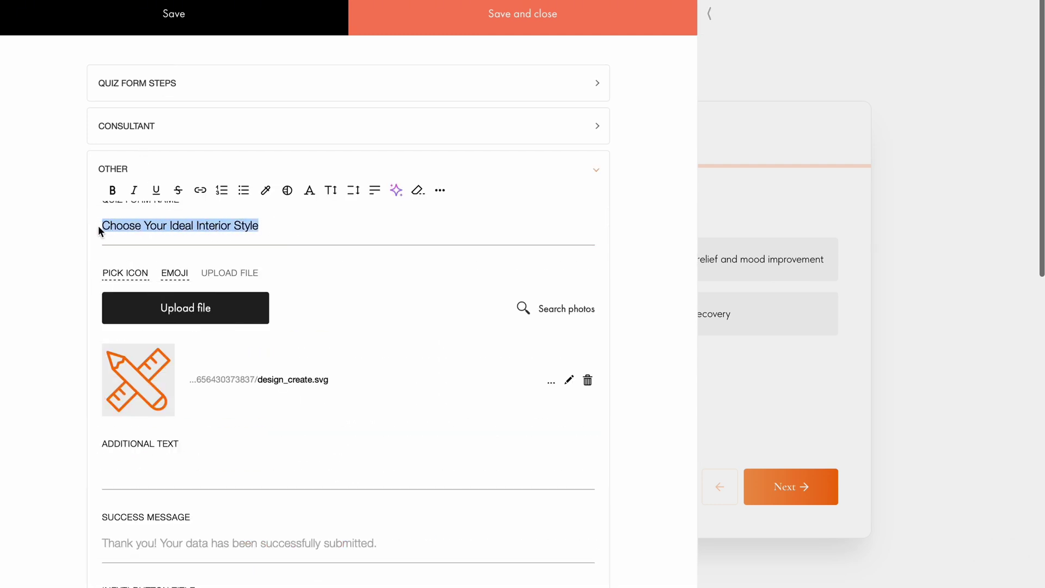
pyautogui.write('Please answer a few questions to help us recommend the best program for you.')
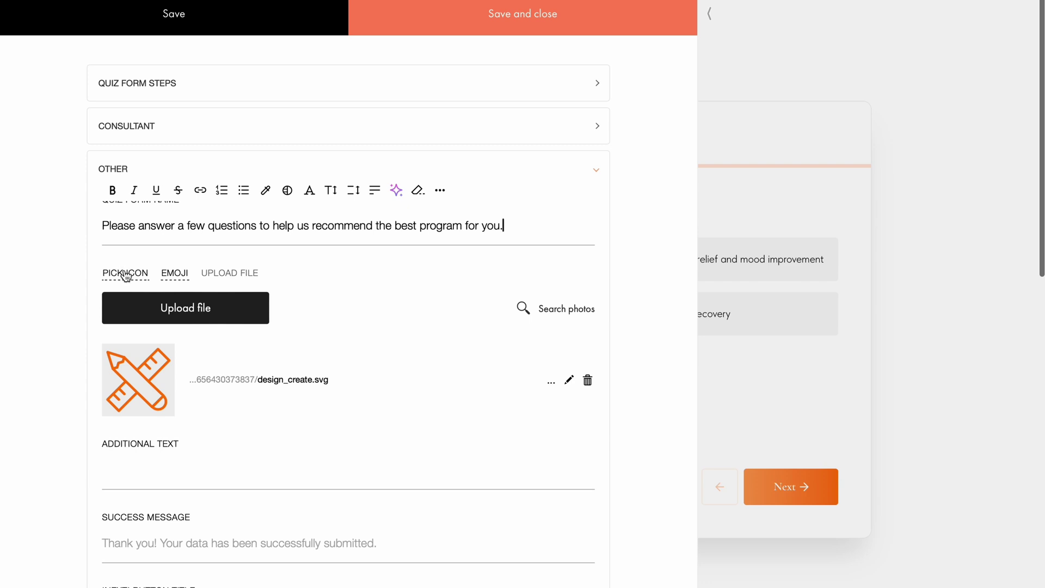
# Step: Replace the quiz form icon with the running shoe emoji found by searching for "shoe"
pyautogui.click(175, 273)
pyautogui.click(185, 308)
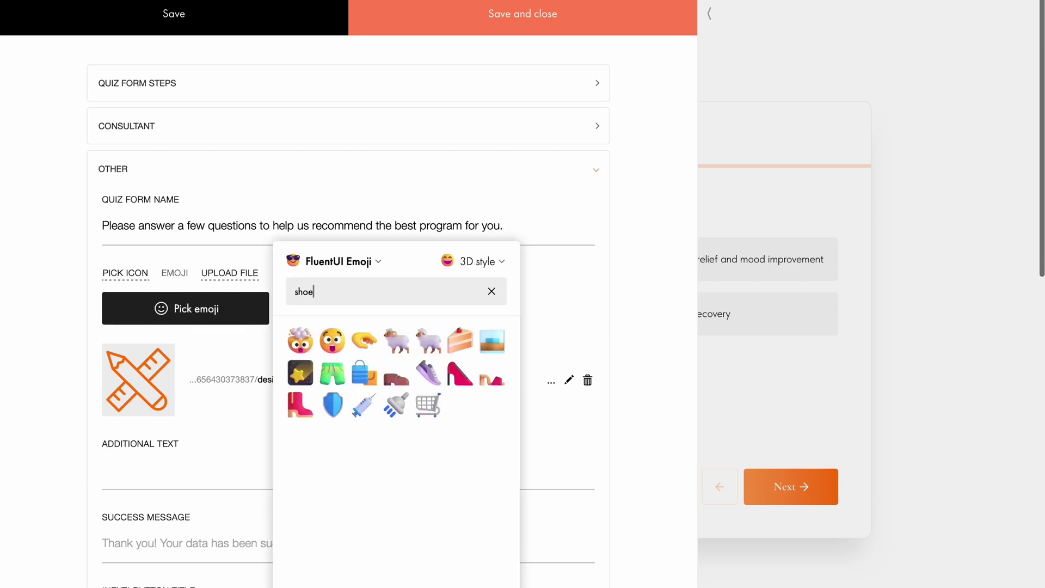
pyautogui.click(439, 376)
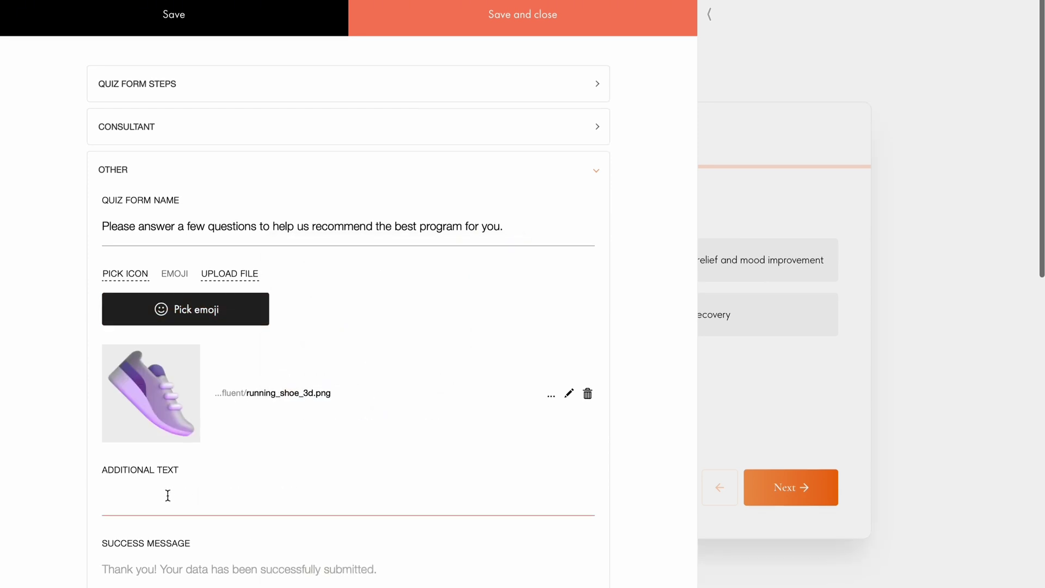
# Step: Set the additional text to "Our consultant will contact you within 24 hours after you submit your application to provide further information" and save the quiz content
pyautogui.click(138, 498)
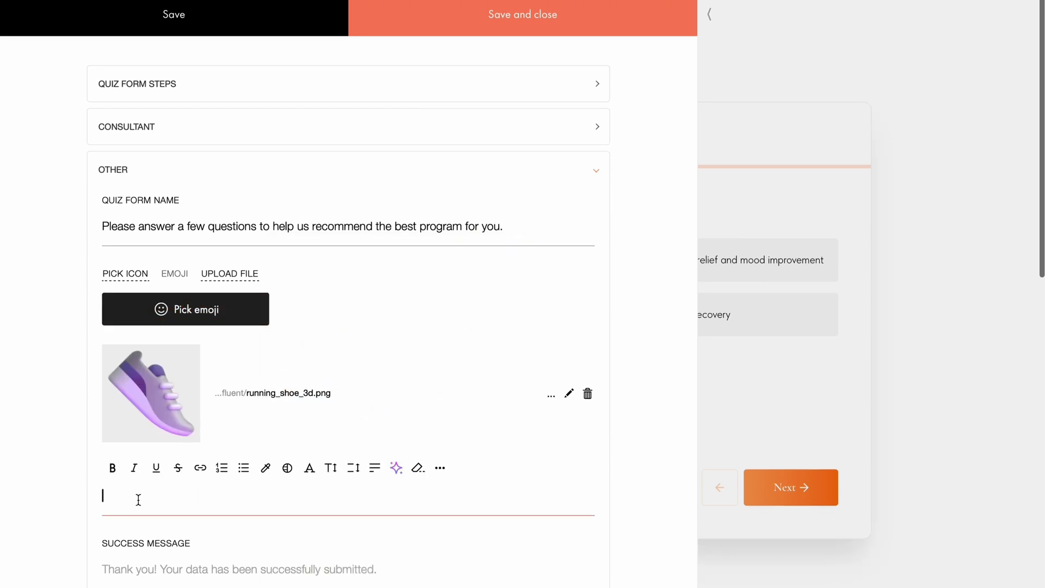
pyautogui.write('Our consultant will contact you within 24 hours after you submit your application to provide further information')
pyautogui.click(624, 563)
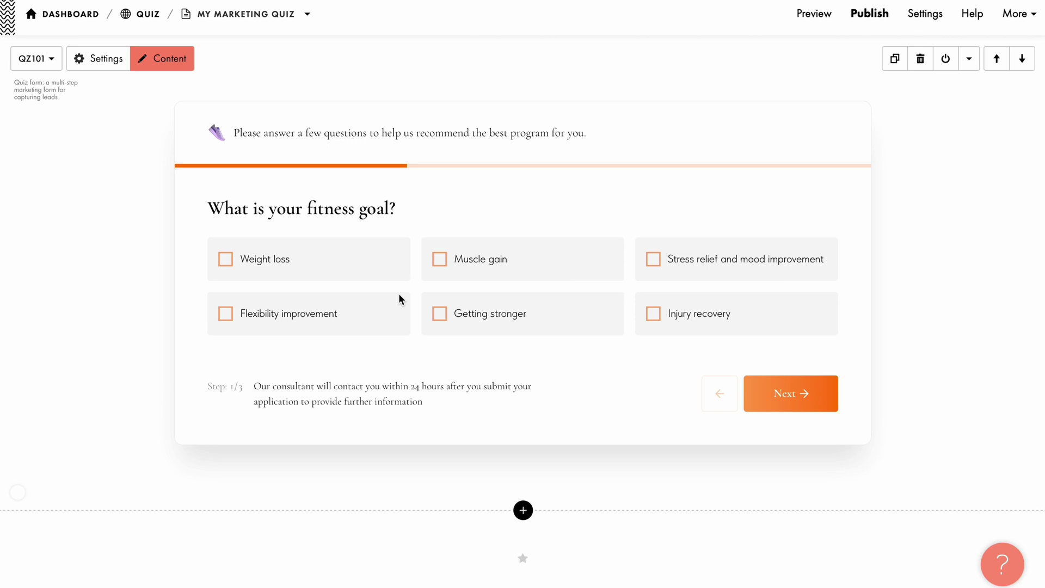
# Step: Try out the quiz by answering the fitness goal question with "Muscle gain" and with "Stress relief and mood improvement"
pyautogui.click(439, 259)
pyautogui.click(789, 393)
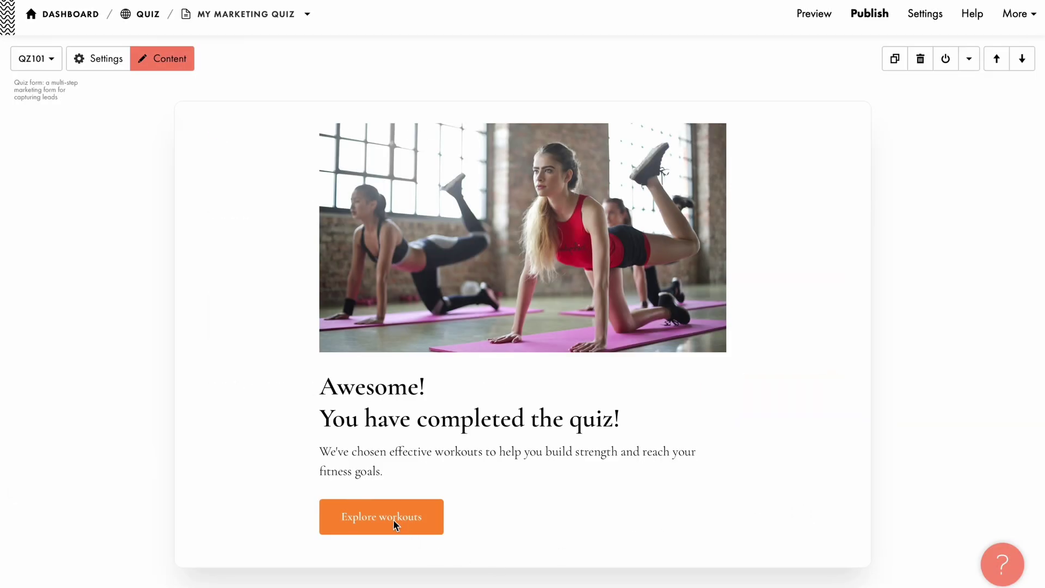
pyautogui.click(393, 518)
pyautogui.click(653, 259)
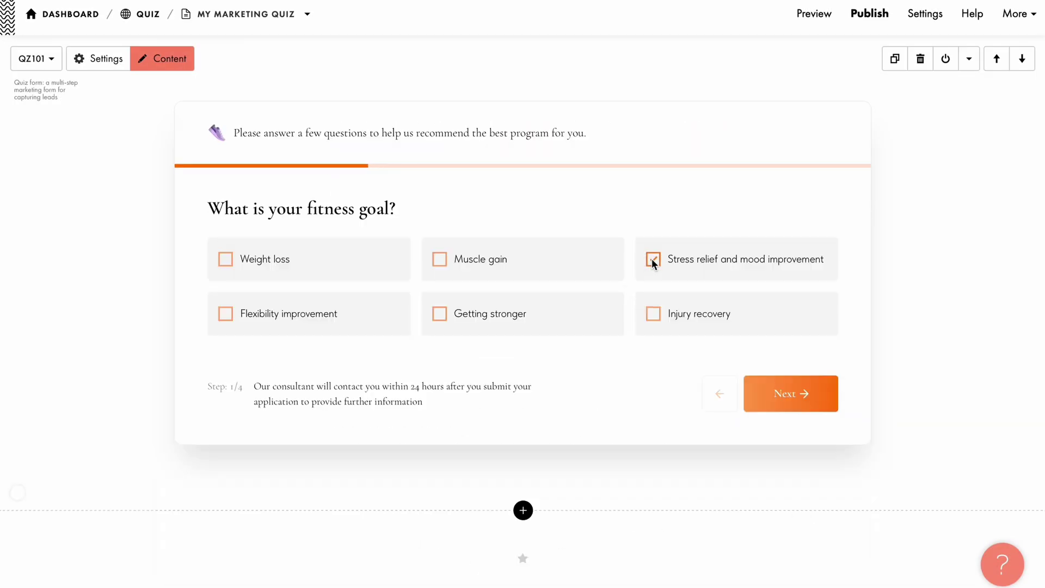
pyautogui.click(769, 392)
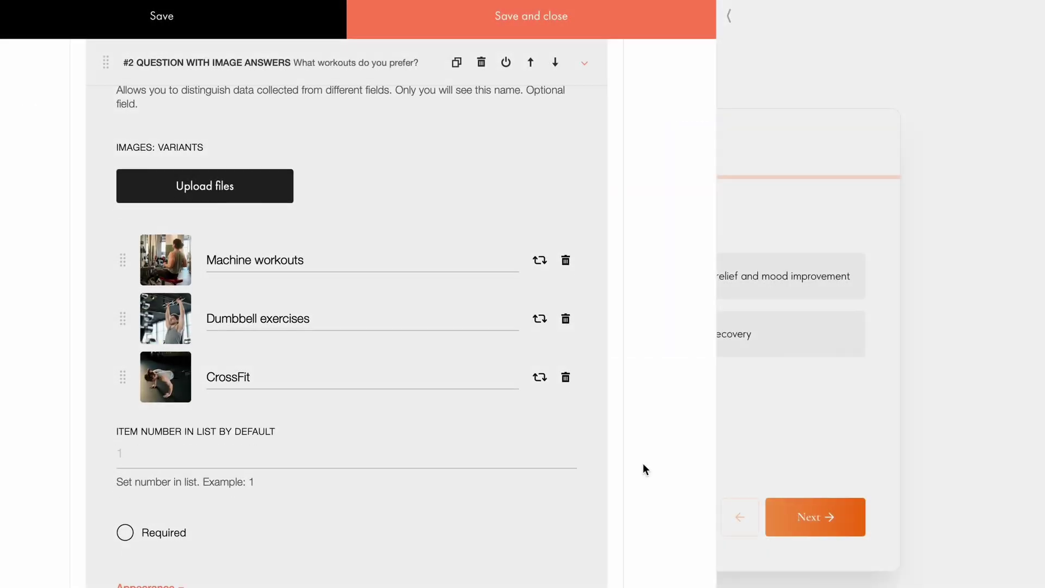
# Step: Review the settings of the image question on preferred workouts and the guide on adding branching logic to online forms
pyautogui.scroll(-5, 642, 469)
pyautogui.scroll(-4, 644, 470)
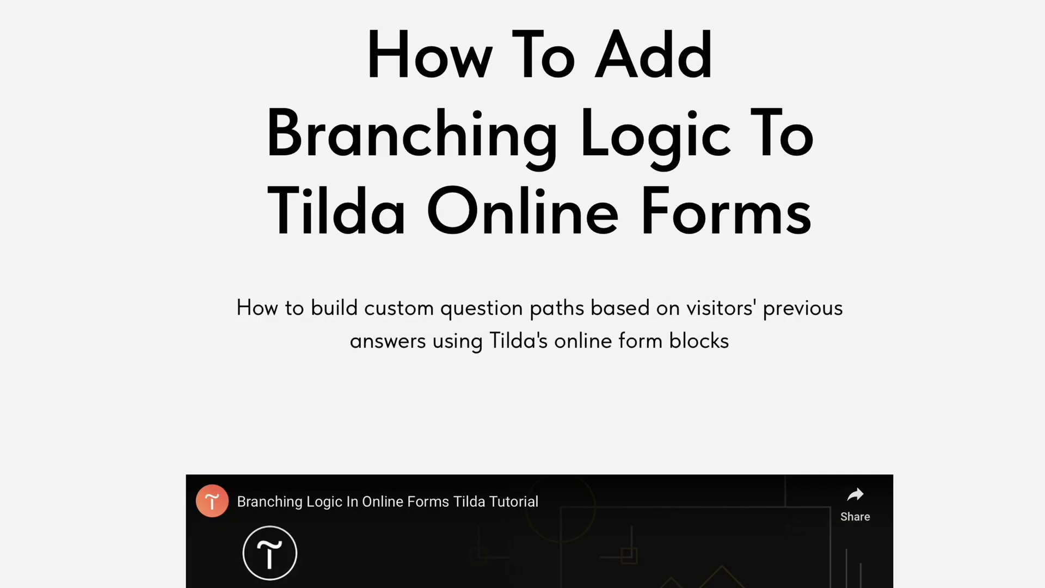
pyautogui.scroll(-7, 539, 294)
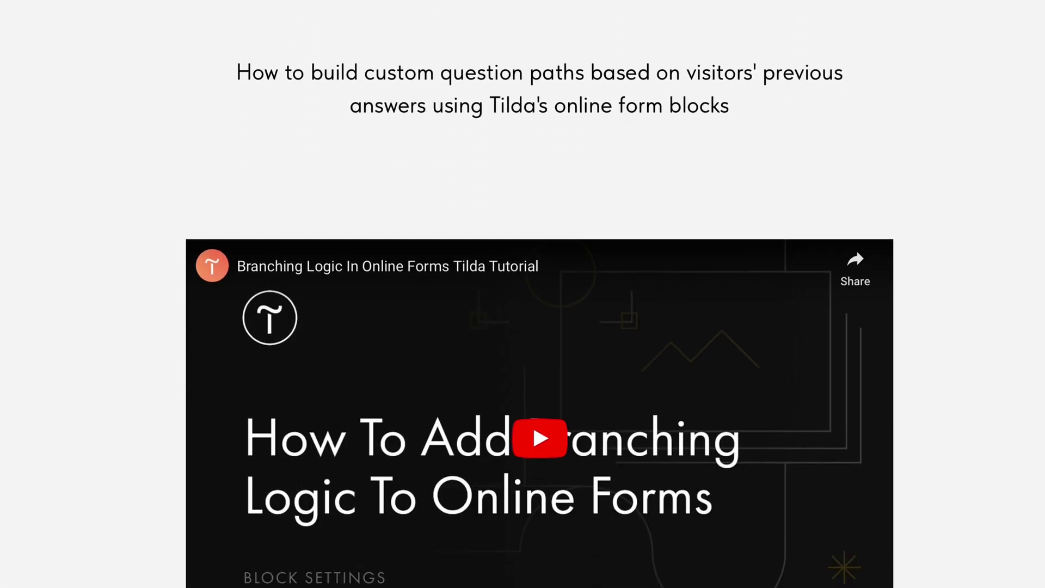
pyautogui.scroll(-8, 523, 294)
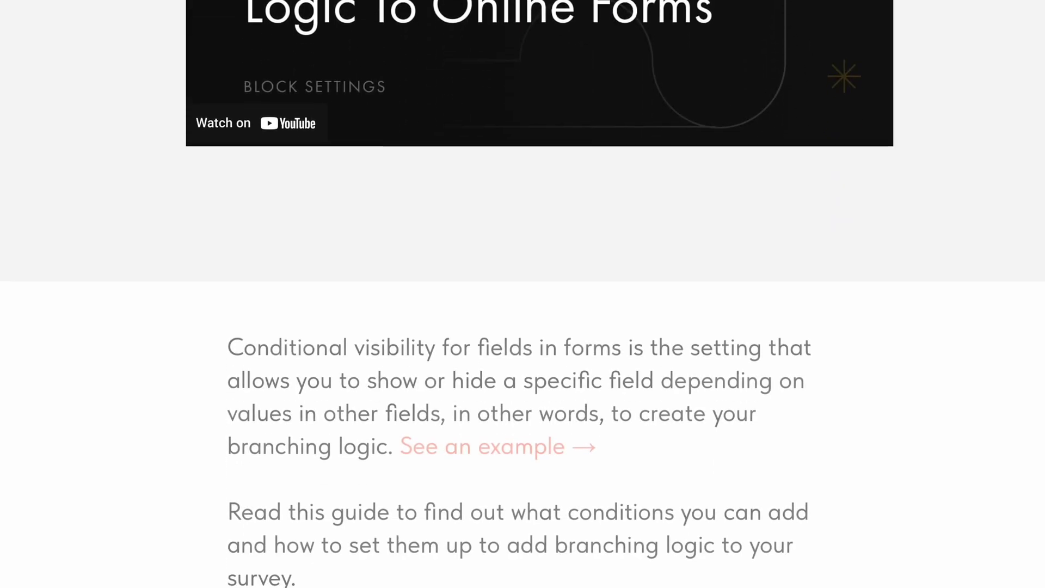
pyautogui.scroll(-7, 523, 294)
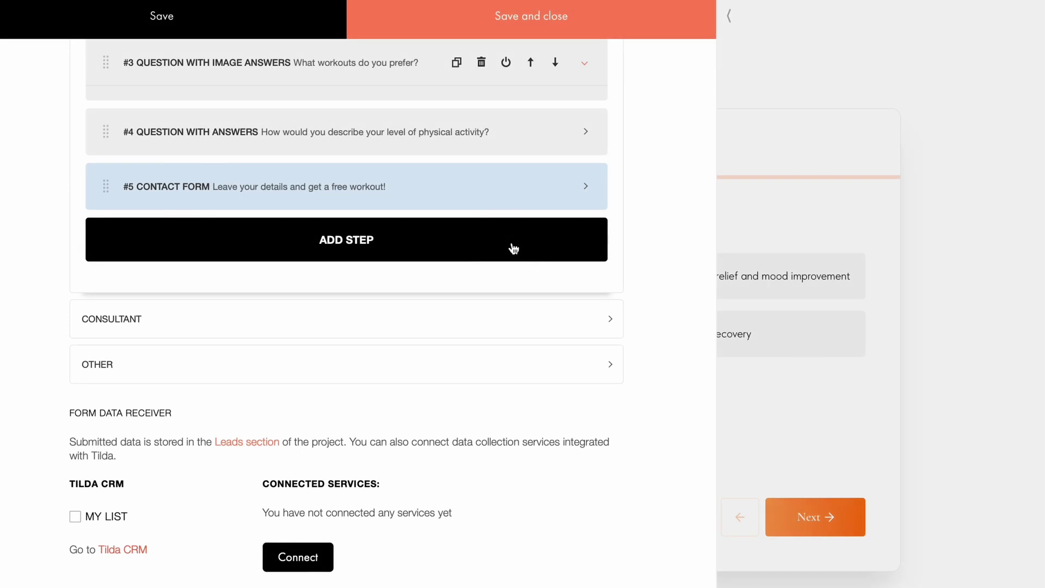
# Step: Add a sixth quiz step of type "Result: content (image + text)" after the contact form
pyautogui.click(512, 248)
pyautogui.click(368, 163)
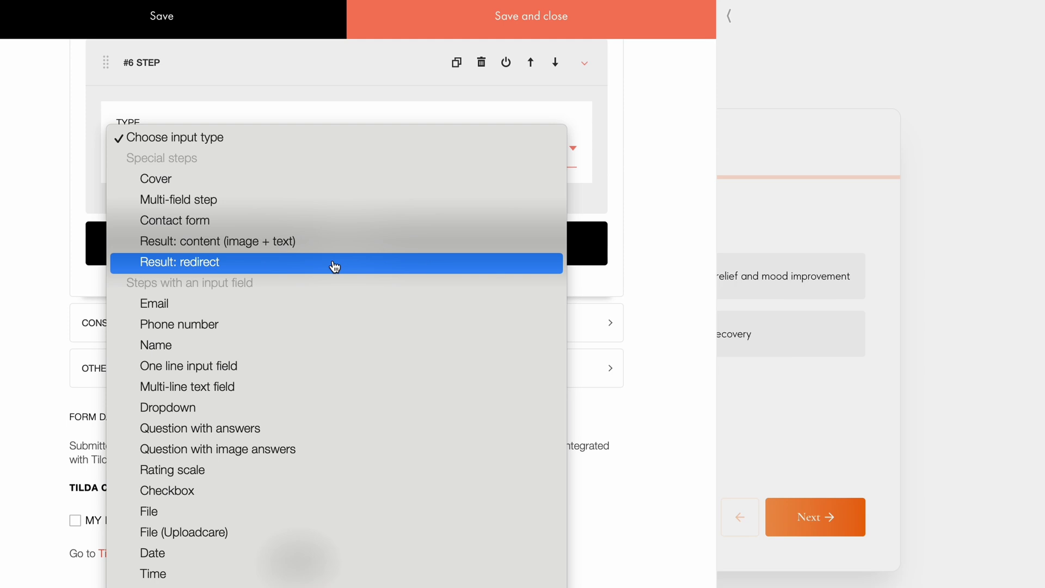
pyautogui.click(435, 248)
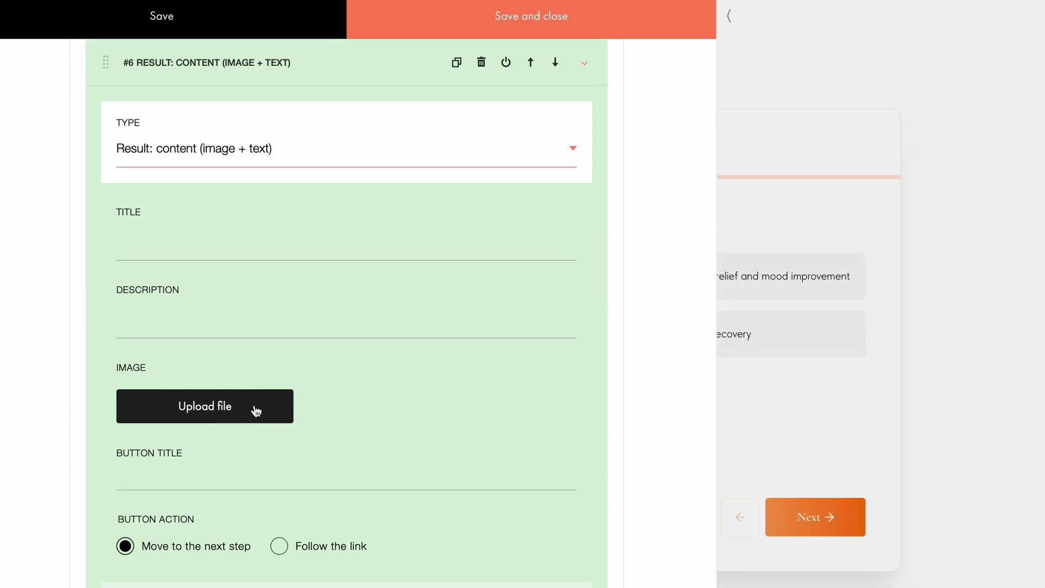
# Step: Title the result step "Awesome! You have completed the quiz!" and describe it as "We've chosen effective workouts to help you build strength and reach your fitness goals."
pyautogui.click(143, 245)
pyautogui.write('Awesome! You have completed the quiz!')
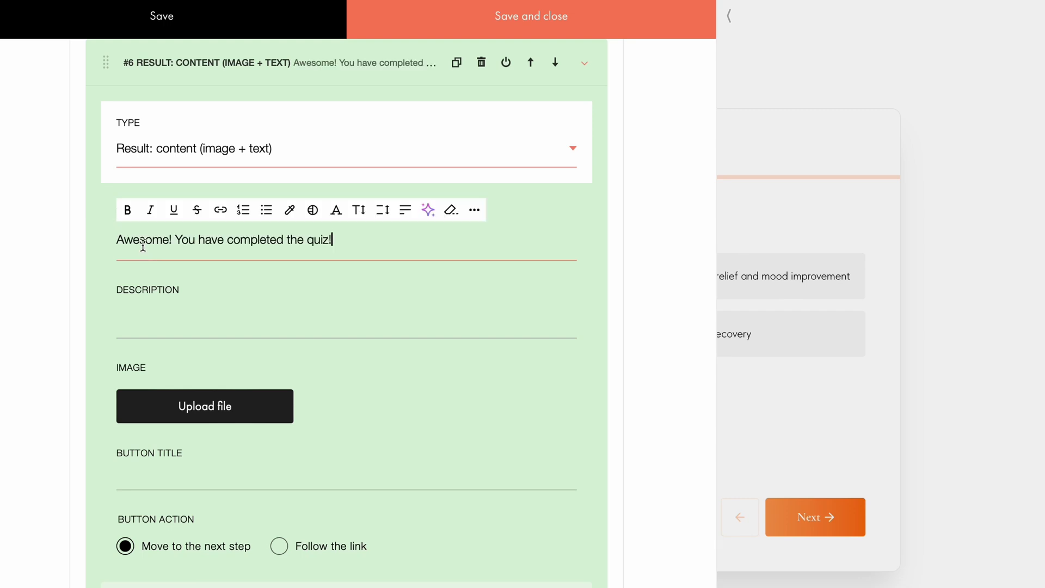
pyautogui.click(175, 325)
pyautogui.write("We've chosen effective workouts to help you build strength and reach your fitness goals.")
# Step: Upload a photo of women exercising on mats to the result step and set its button title to "Explore workouts"
pyautogui.click(246, 425)
pyautogui.scroll(-3, 421, 471)
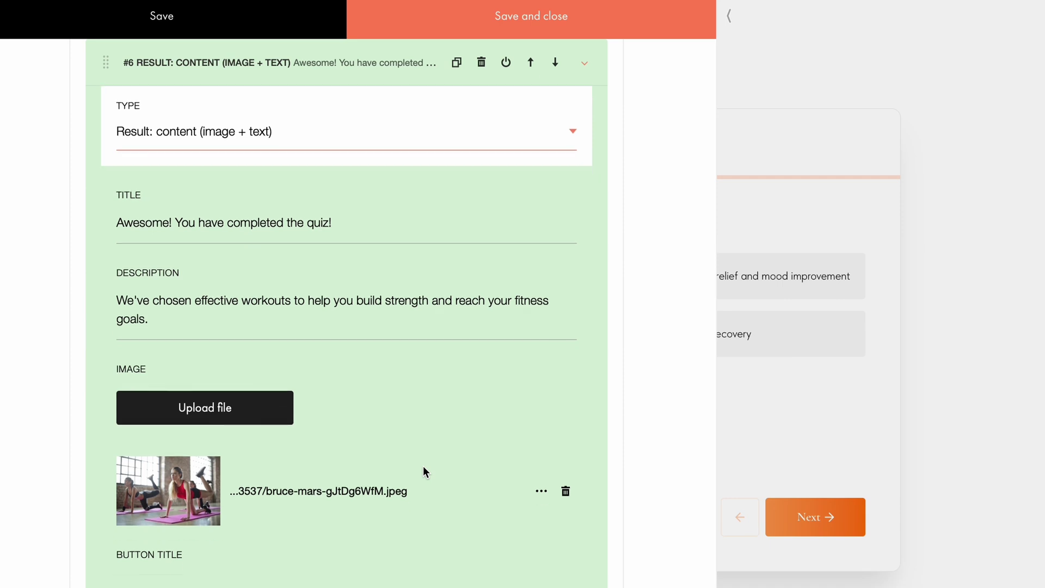
pyautogui.click(331, 465)
pyautogui.write('Explore workouts')
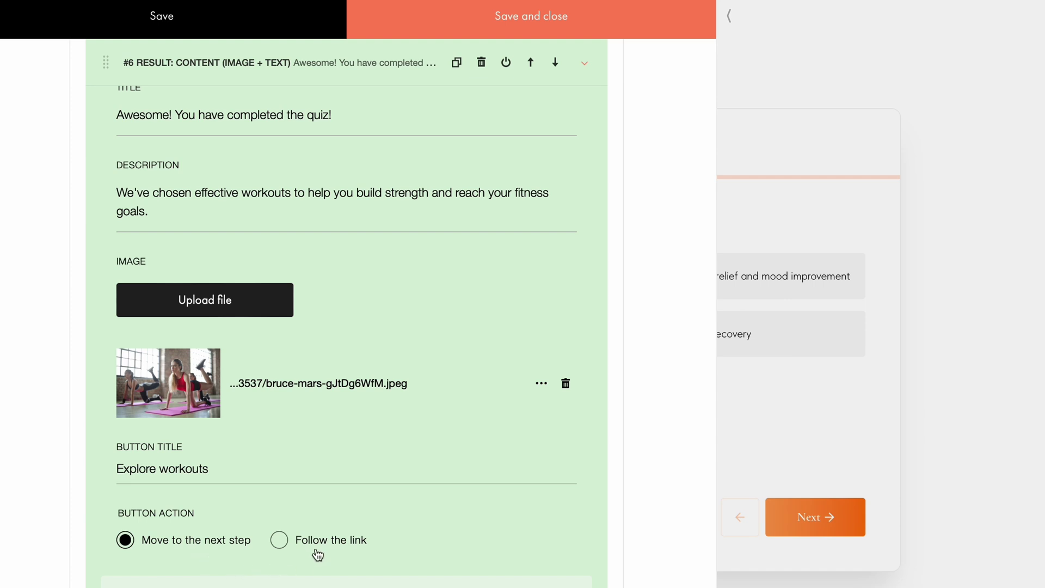
# Step: Make the result step's button follow the link /active, with #ffffff button text on a #ff9130 background
pyautogui.click(281, 539)
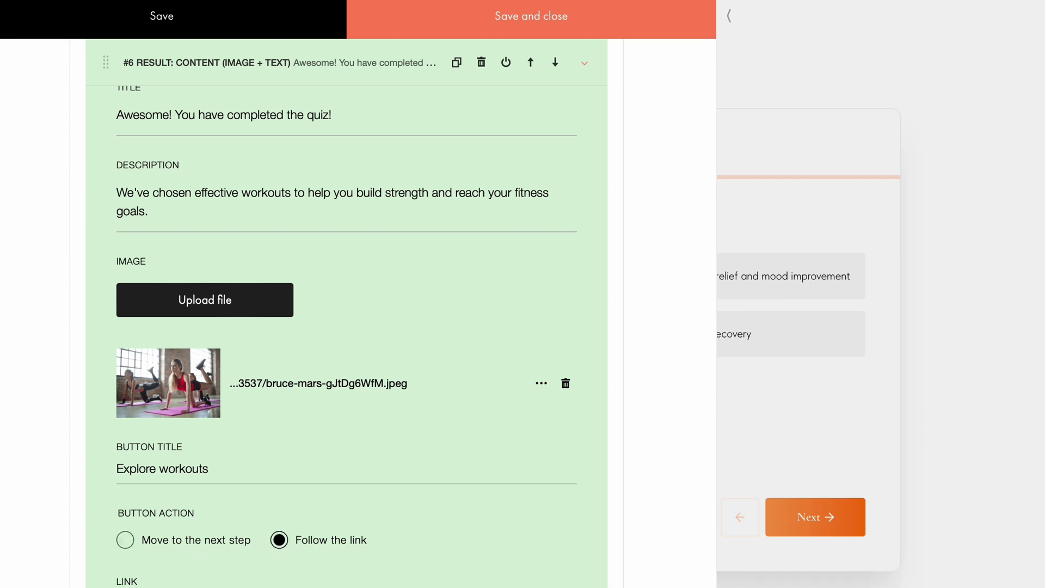
pyautogui.write('/active')
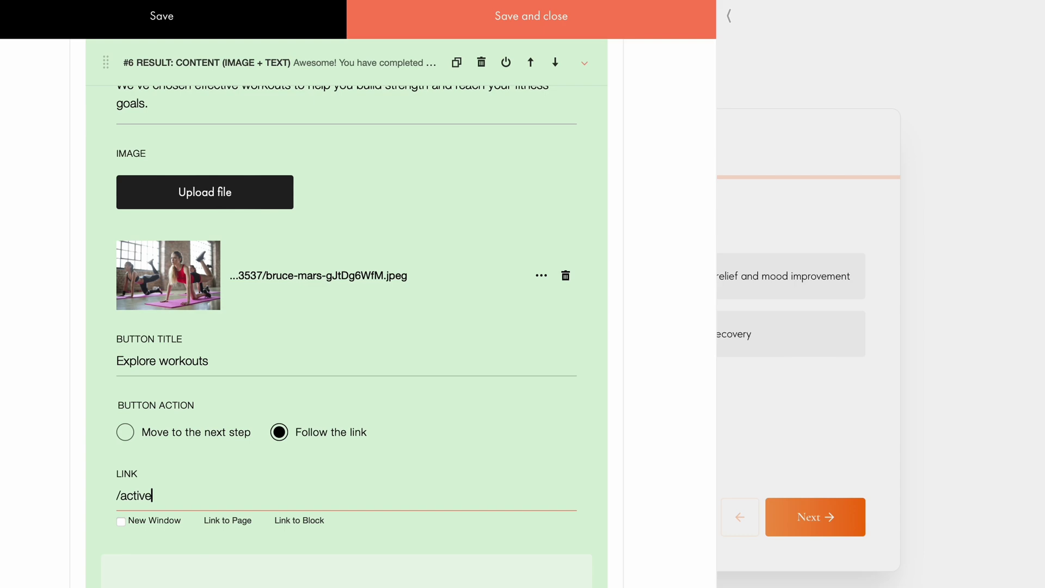
pyautogui.click(661, 470)
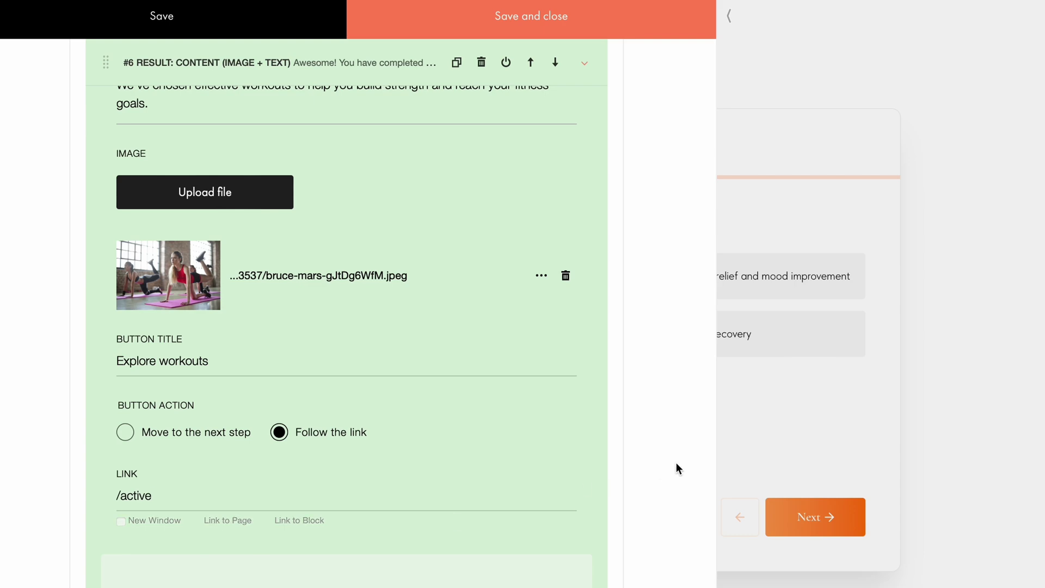
pyautogui.scroll(-5, 677, 467)
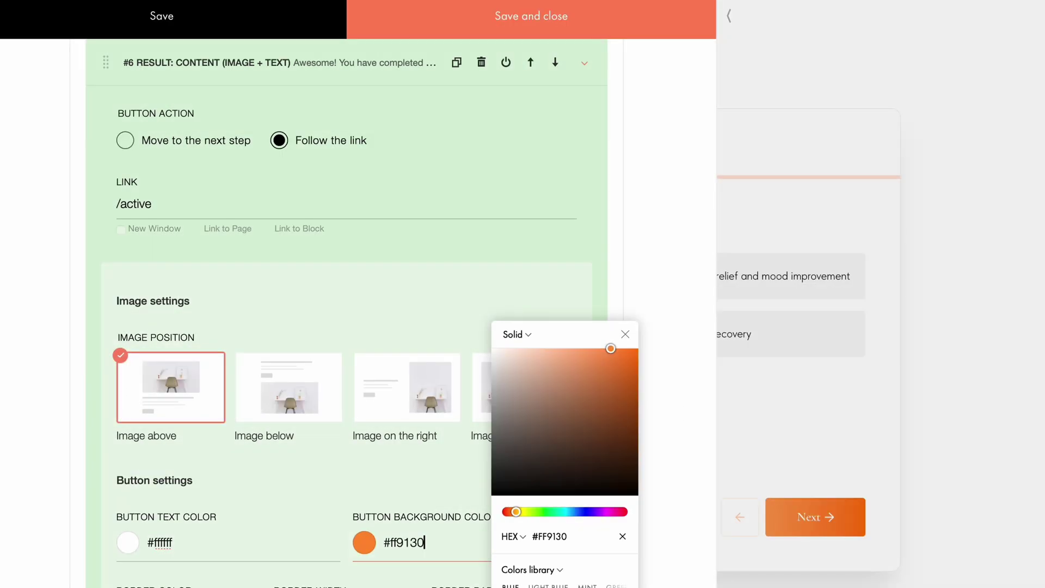
pyautogui.scroll(-4, 629, 552)
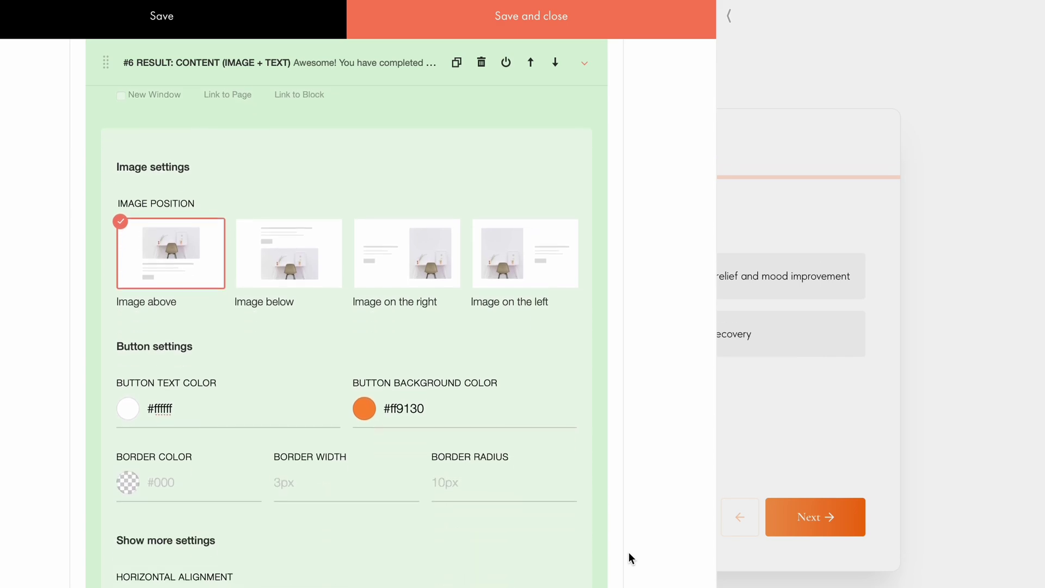
# Step: Give the sixth quiz step a visibility condition with the action "Show this step"
pyautogui.scroll(-3, 231, 551)
pyautogui.click(169, 479)
pyautogui.scroll(-3, 169, 479)
pyautogui.click(240, 434)
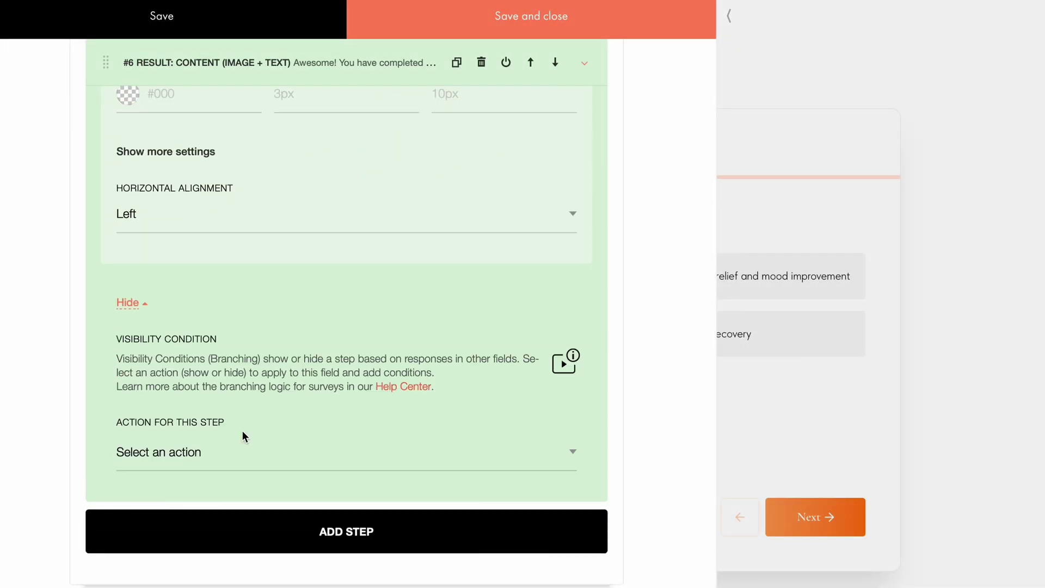
pyautogui.click(219, 457)
pyautogui.click(180, 462)
pyautogui.scroll(-3, 180, 465)
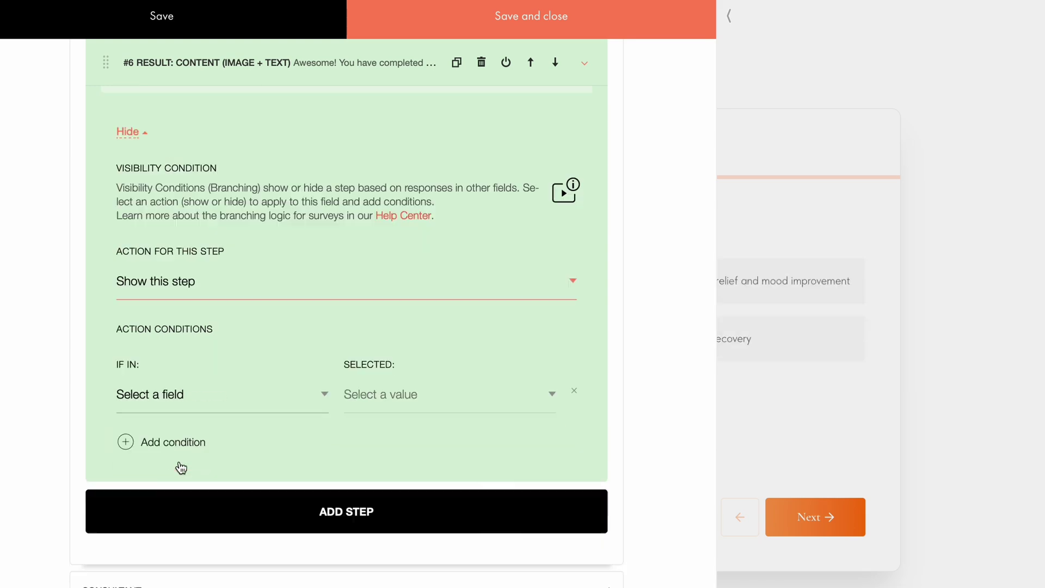
# Step: Add conditions for the Step 1 fitness goal "Muscle gain" and the Step 2 workout preference "Image 1: Machine workouts"
pyautogui.click(392, 387)
pyautogui.click(381, 417)
pyautogui.click(155, 438)
pyautogui.click(163, 492)
pyautogui.click(210, 532)
pyautogui.click(435, 500)
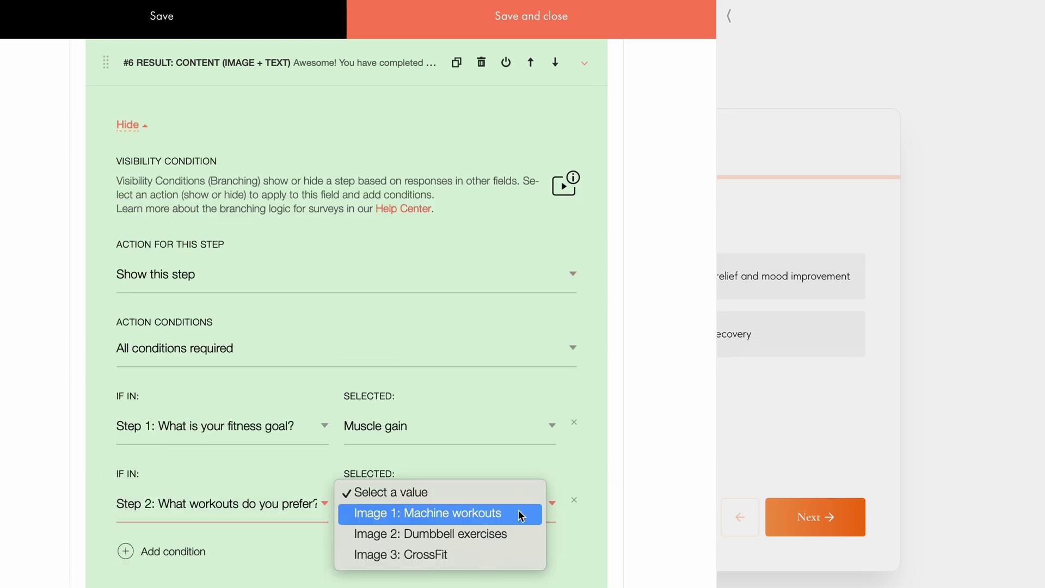
pyautogui.click(525, 512)
# Step: Add a third condition for the Step 1 fitness goal "Getting stronger" to the sixth step
pyautogui.click(145, 550)
pyautogui.click(175, 490)
pyautogui.click(292, 505)
pyautogui.click(392, 490)
pyautogui.click(430, 579)
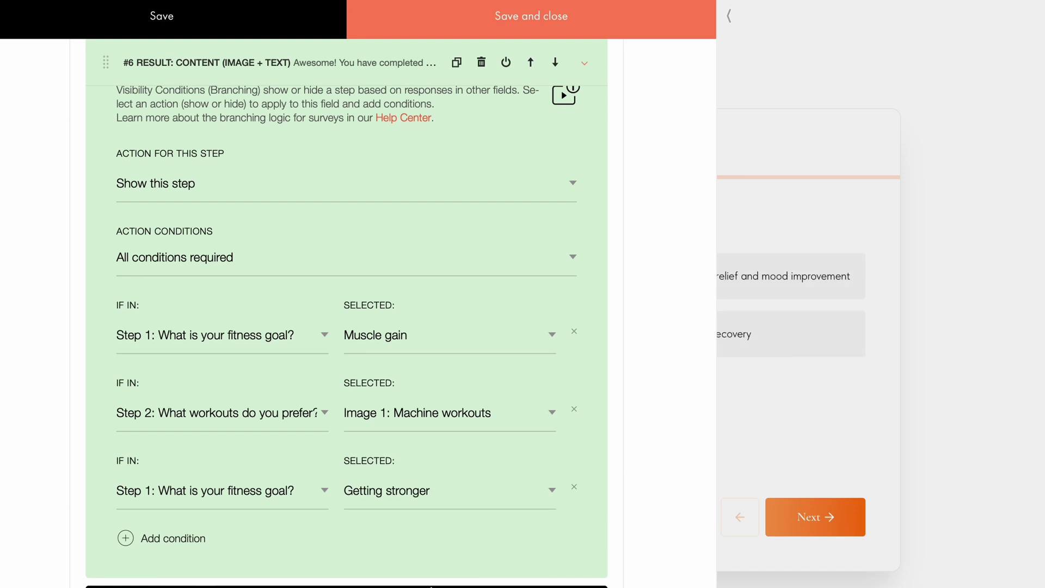
# Step: Set the sixth step's action conditions to "At least one condition required"
pyautogui.click(241, 263)
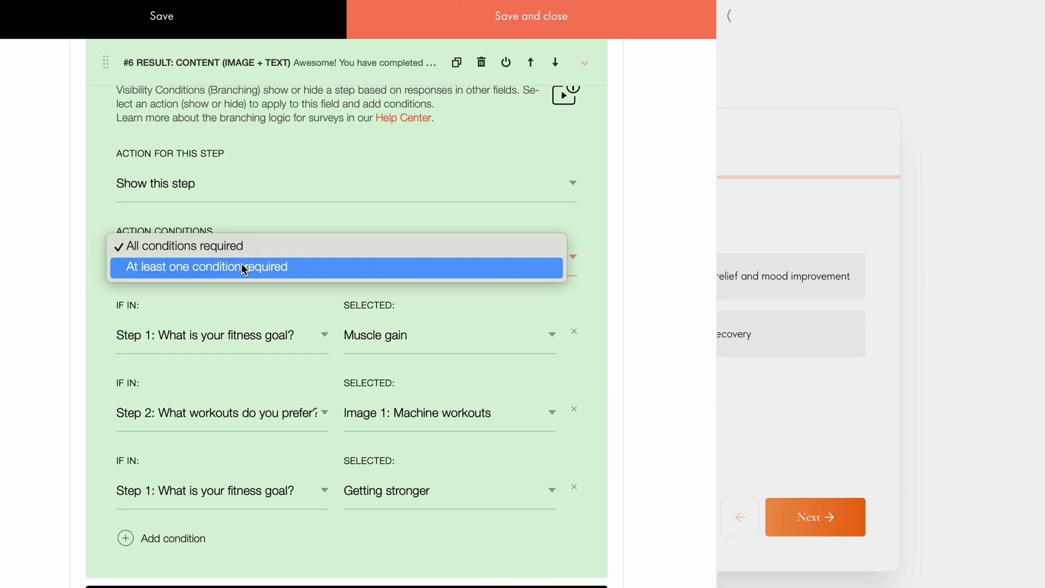
pyautogui.click(345, 266)
pyautogui.scroll(-4, 316, 523)
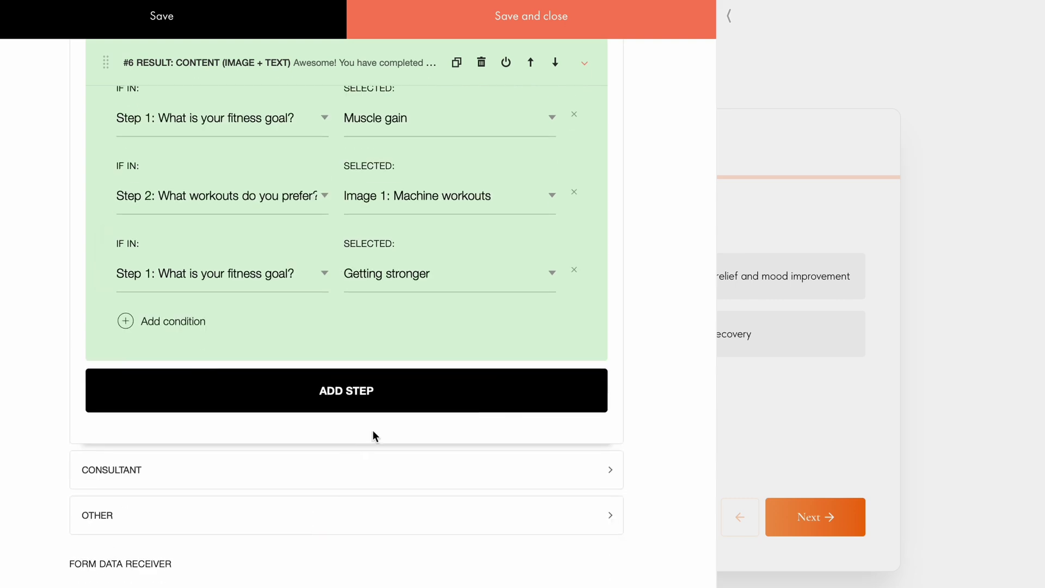
# Step: Add a seventh result step with image and text, shown when the Step 1 fitness goal is "Stress relief and mood improvement"
pyautogui.click(441, 385)
pyautogui.click(227, 159)
pyautogui.press('Escape')
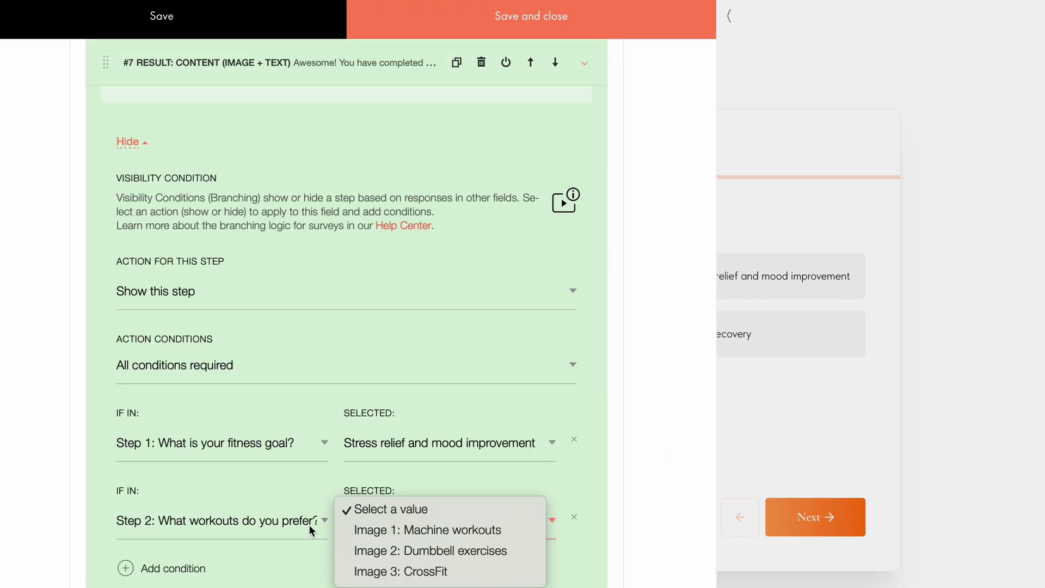
# Step: Add Step 3 workout conditions "Image 2: Yoga" and "Image 3: Pilates" to the seventh step, with at least one condition required
pyautogui.click(313, 532)
pyautogui.click(320, 532)
pyautogui.click(369, 532)
pyautogui.click(395, 552)
pyautogui.click(174, 567)
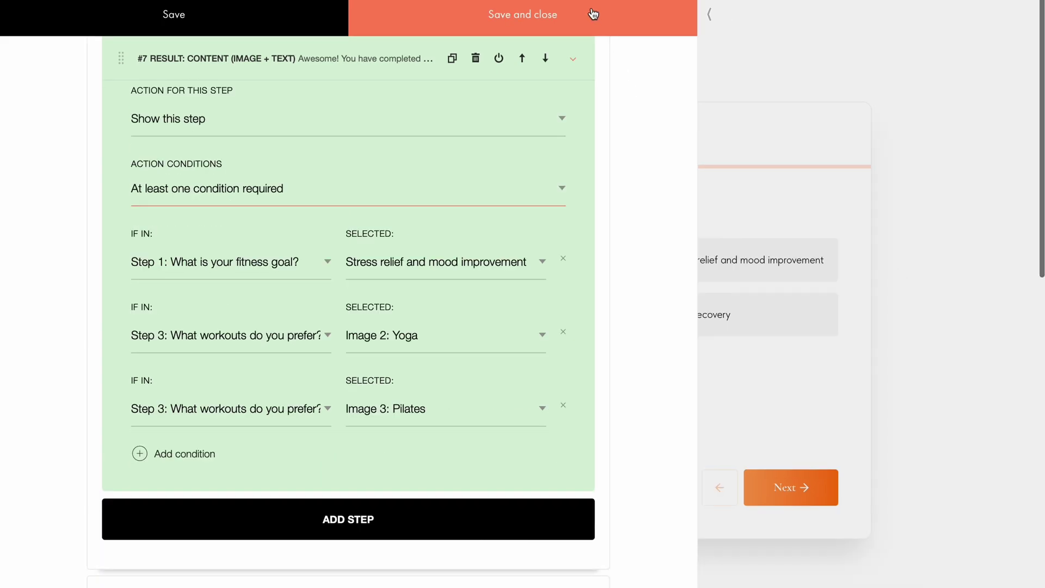
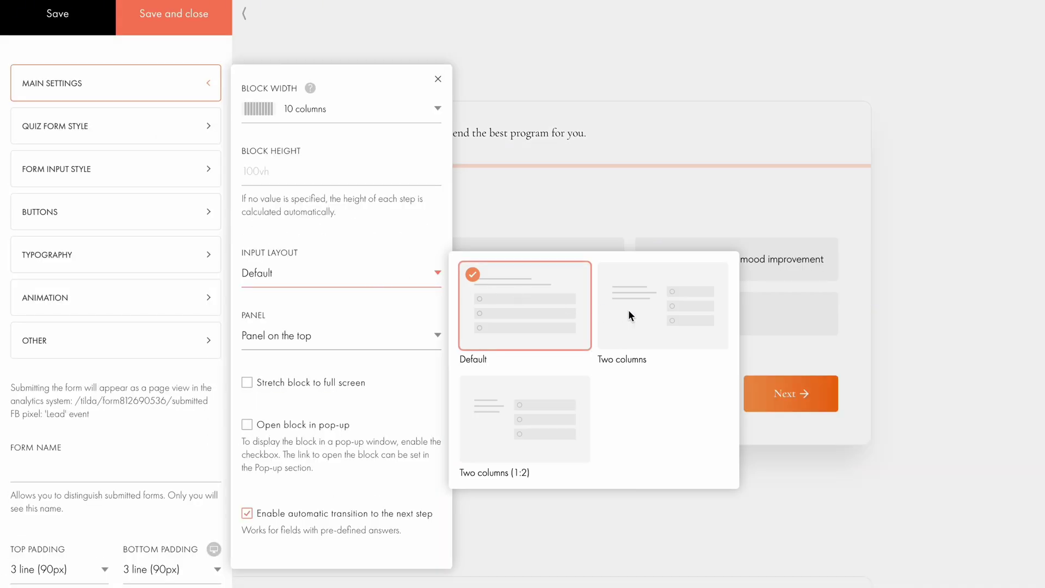
# Step: Try the "Two columns" and "Two columns (1:2)" input layouts on the quiz block
pyautogui.click(637, 311)
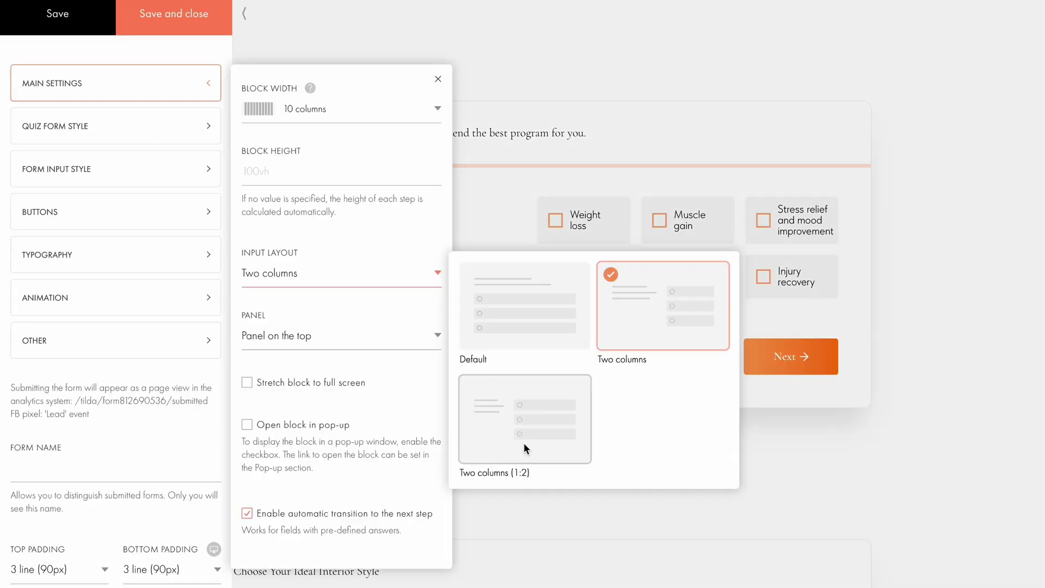
pyautogui.click(523, 442)
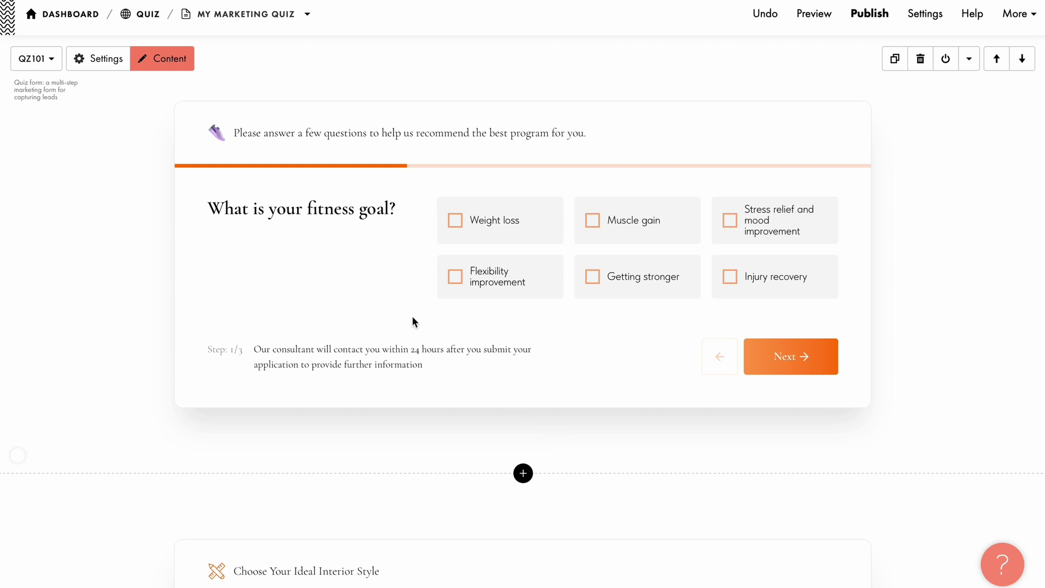
# Step: Try the leftside and rightside panel positions for the quiz block in its main settings
pyautogui.click(107, 62)
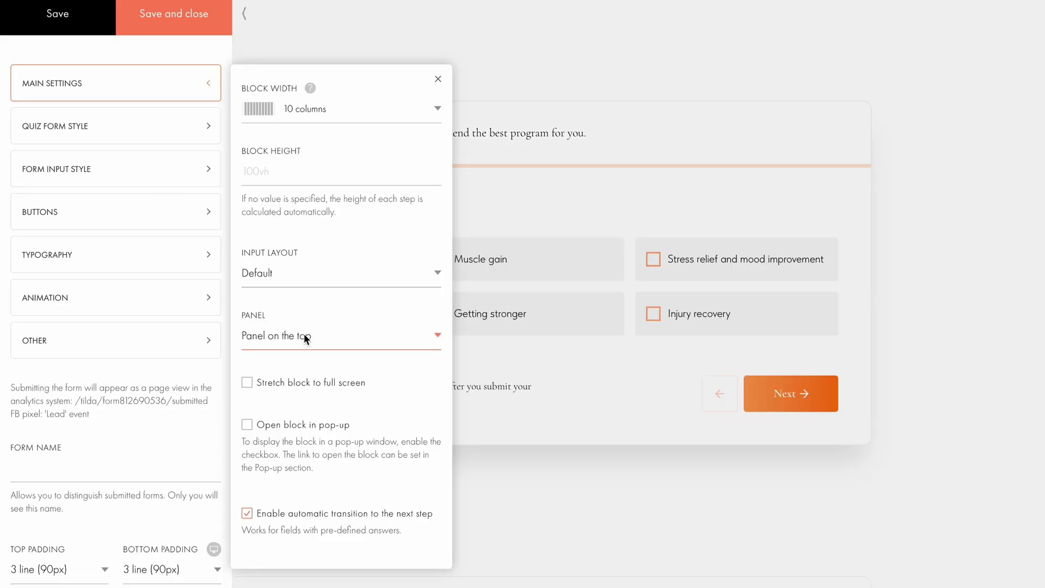
pyautogui.click(304, 336)
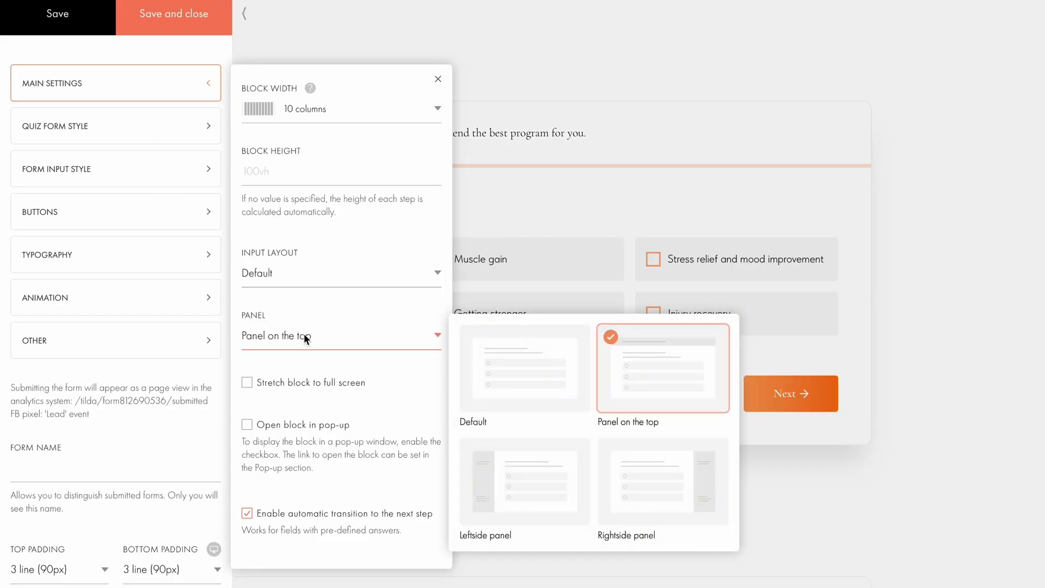
pyautogui.click(636, 380)
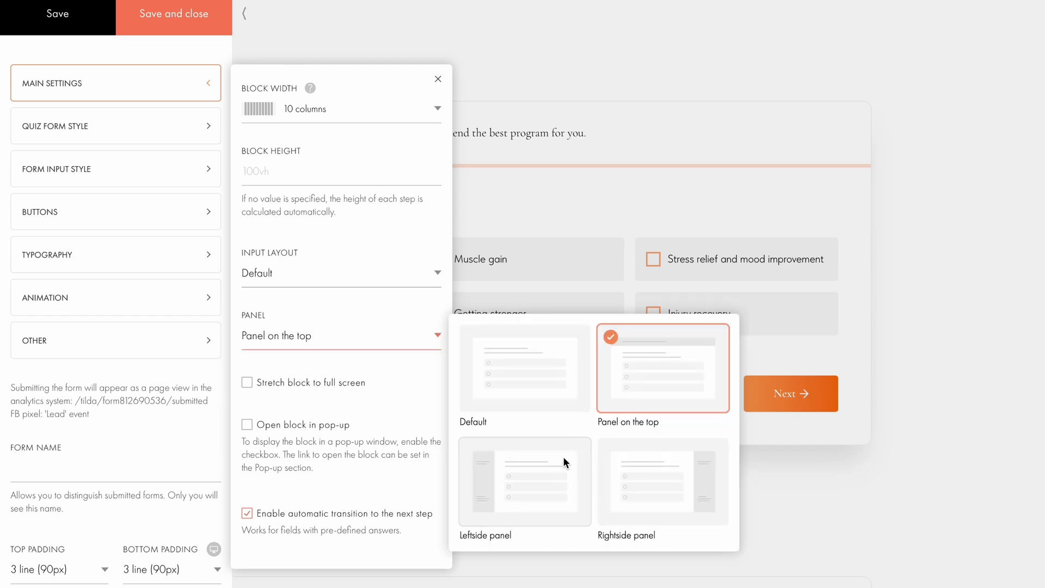
pyautogui.click(561, 458)
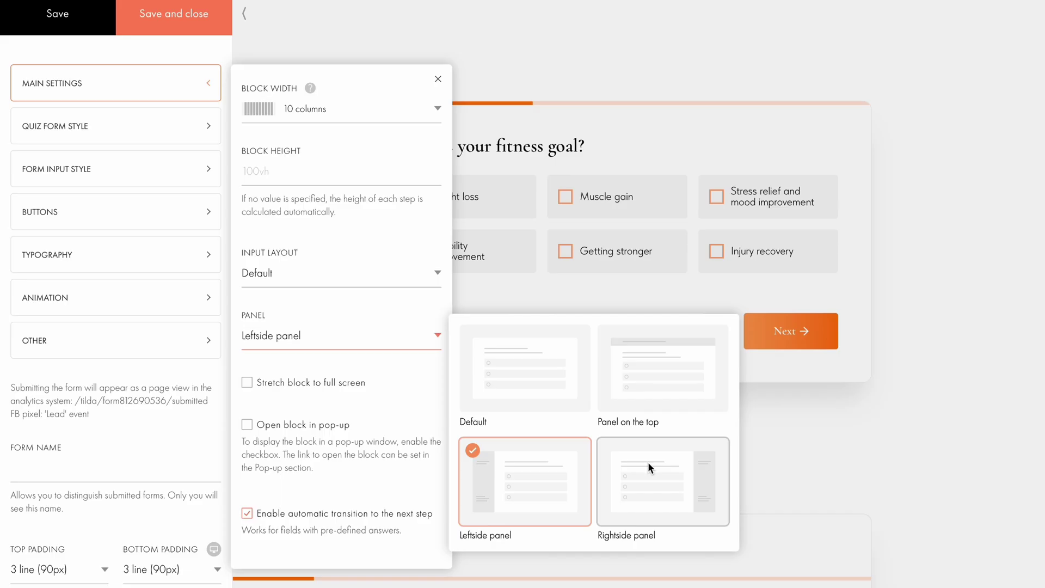
pyautogui.click(648, 462)
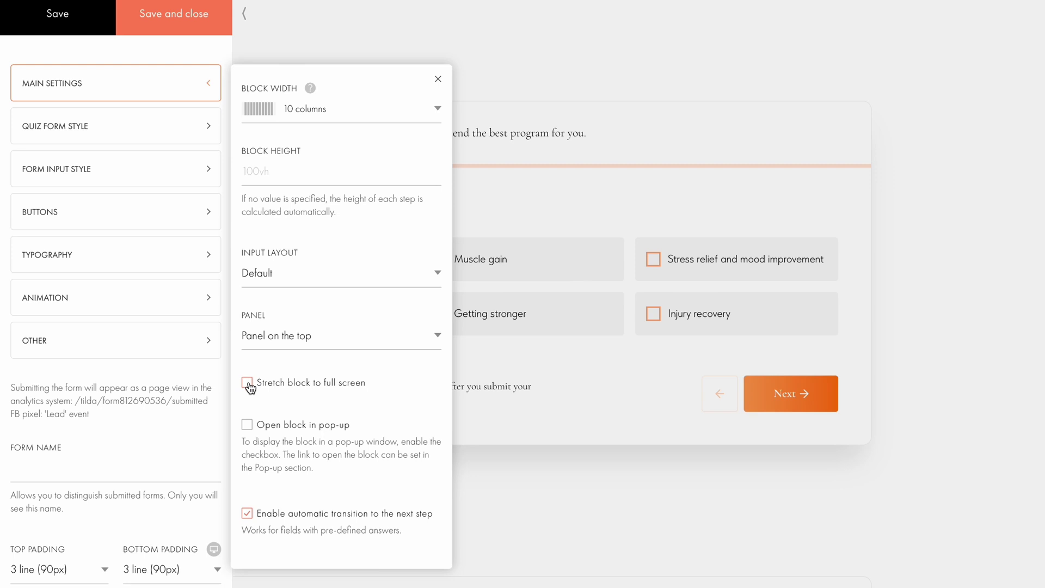
# Step: Try stretching the quiz block to full screen with its content width narrowed to 10 columns, and turn stretching off
pyautogui.click(248, 384)
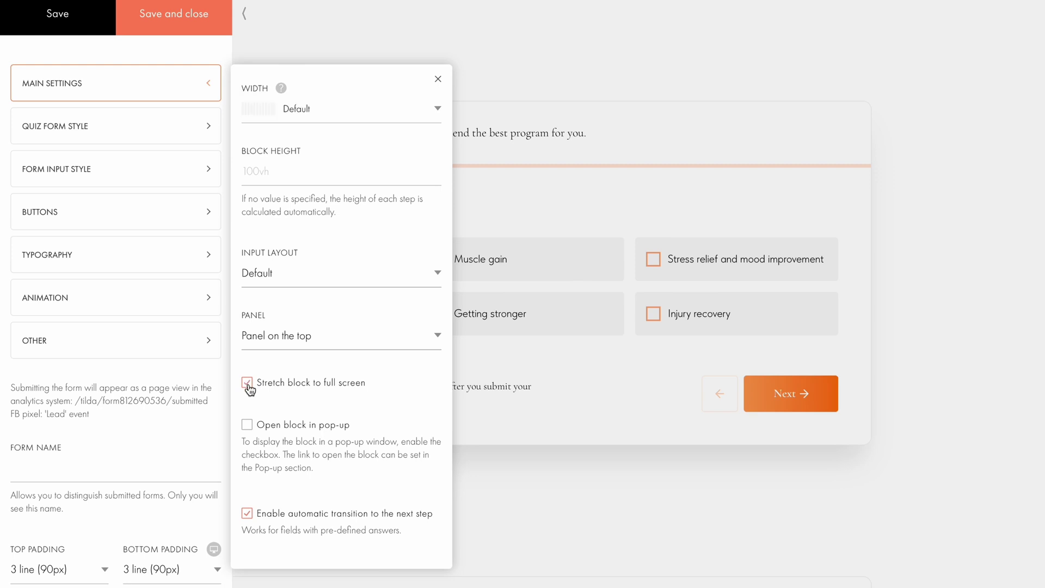
pyautogui.click(333, 113)
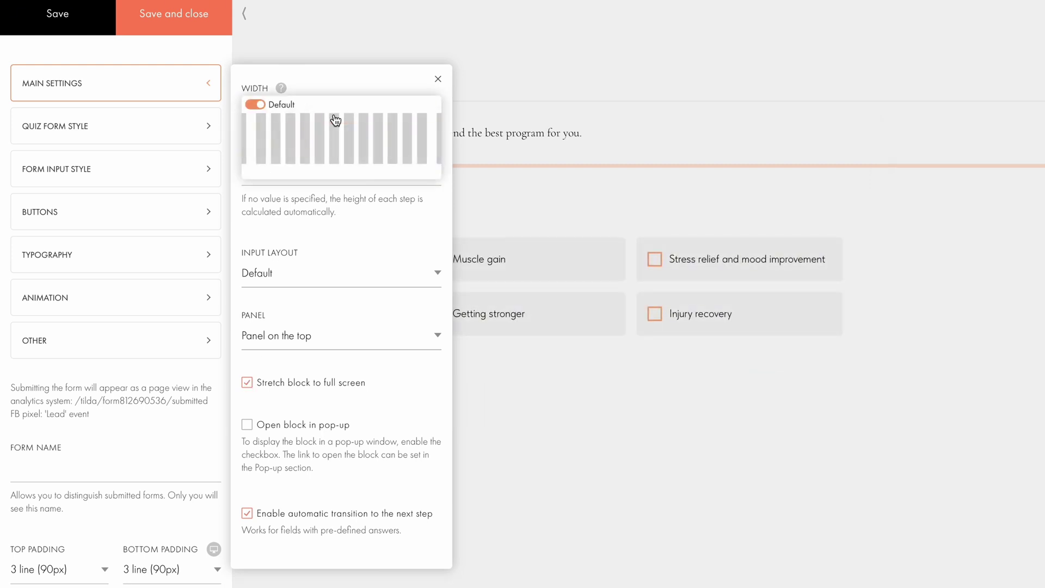
pyautogui.click(267, 146)
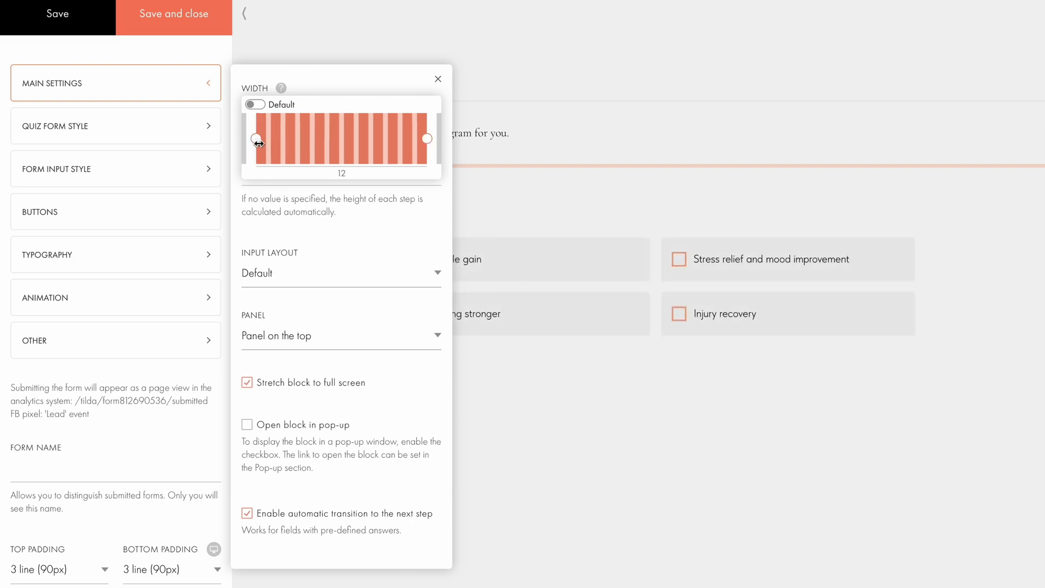
pyautogui.moveTo(258, 143); pyautogui.dragTo(274, 144)
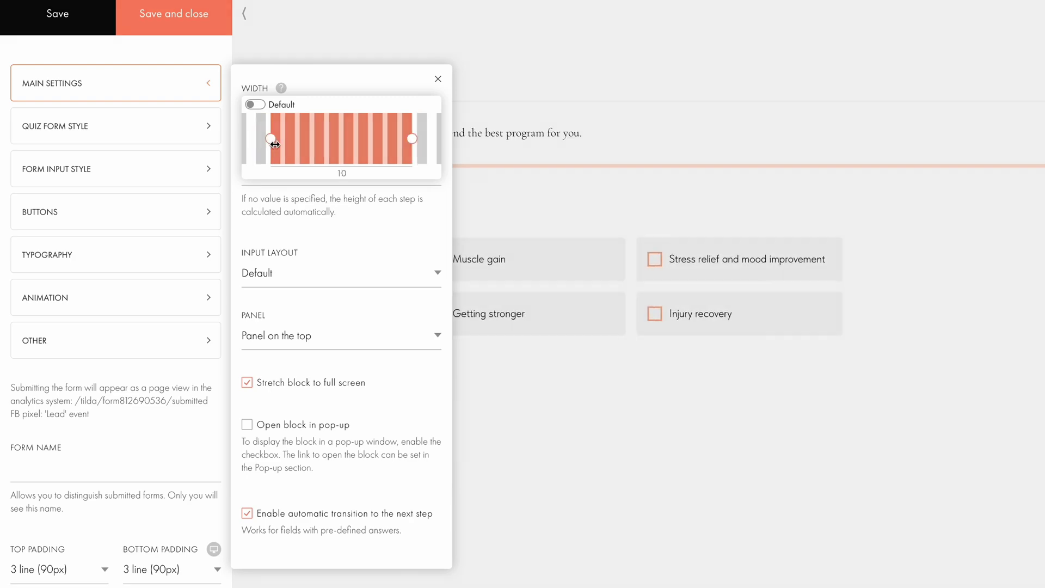
pyautogui.click(274, 382)
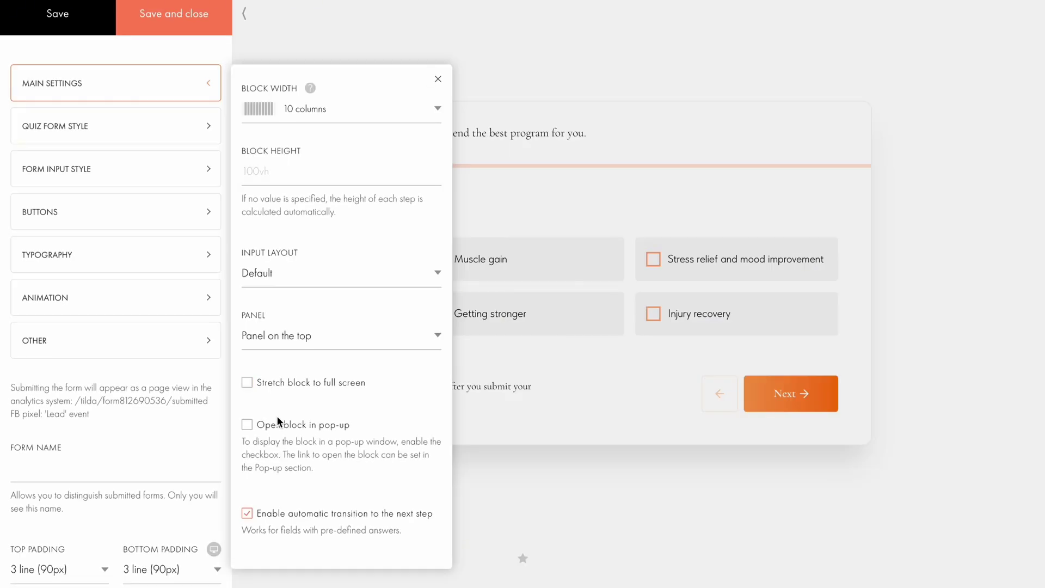
# Step: Try opening the quiz block in a pop-up, save the settings and preview the pop-up quiz form
pyautogui.click(246, 425)
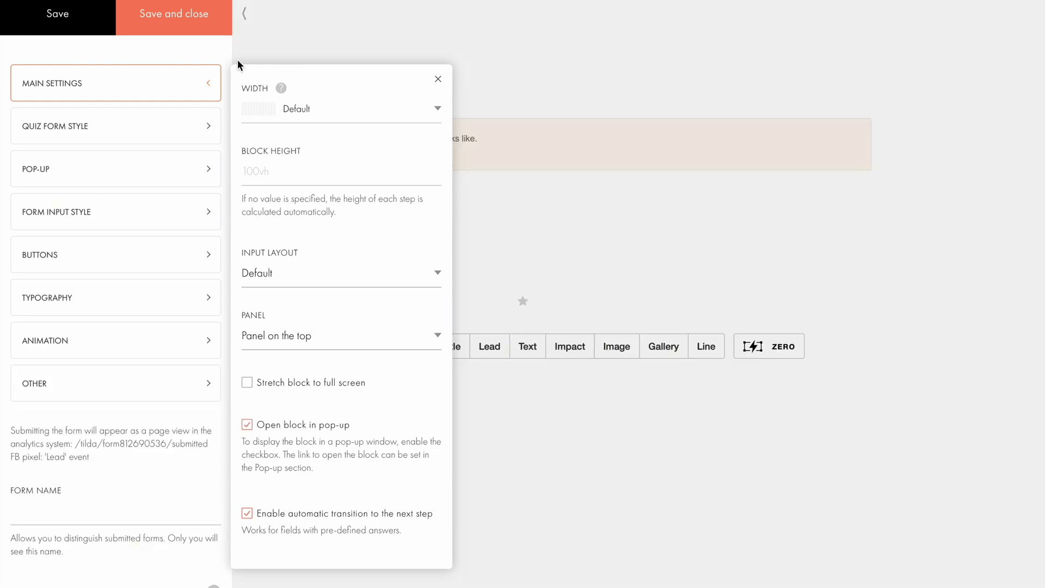
pyautogui.click(210, 29)
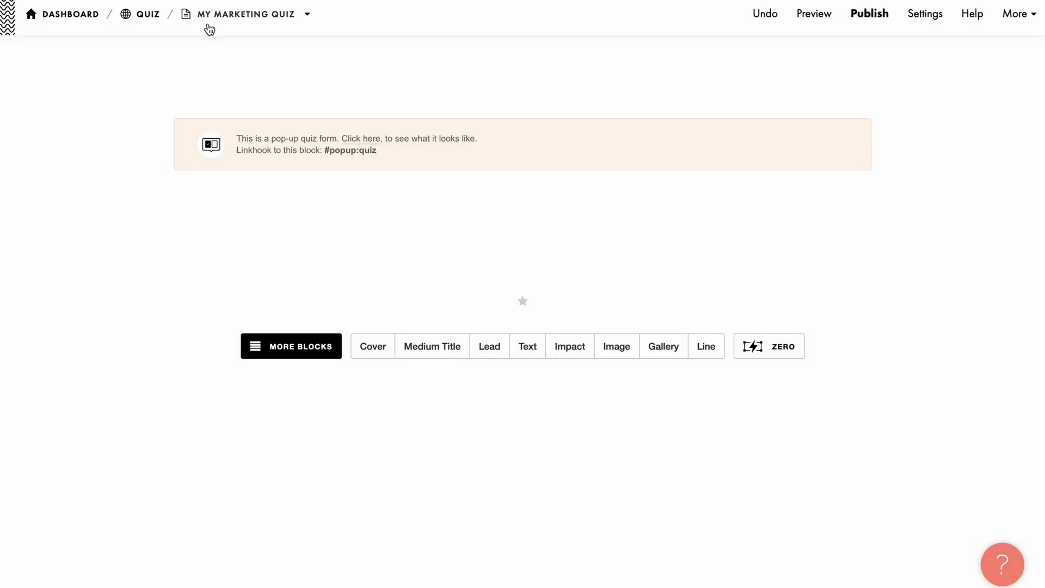
pyautogui.click(366, 141)
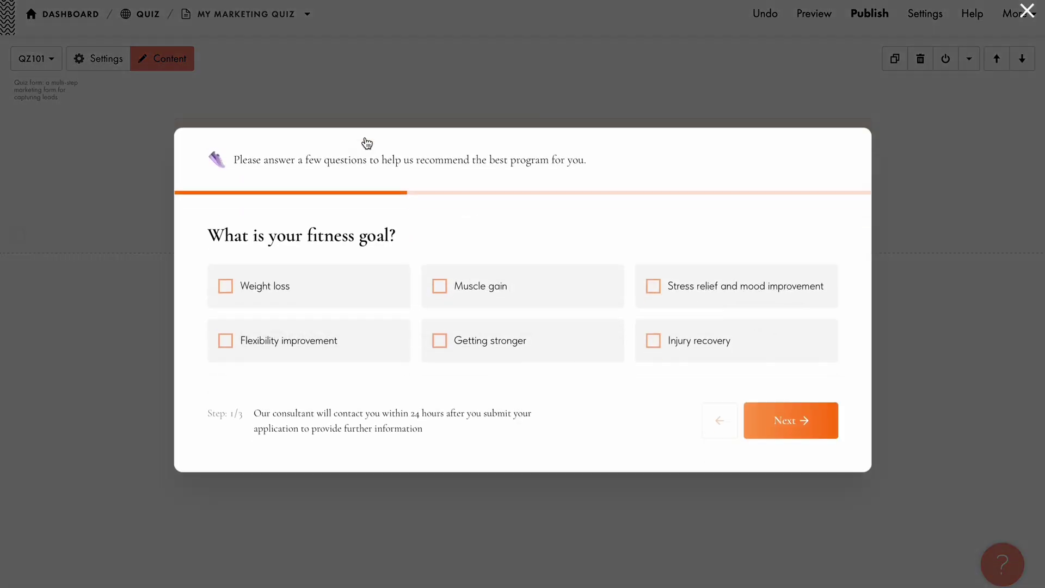
pyautogui.click(441, 282)
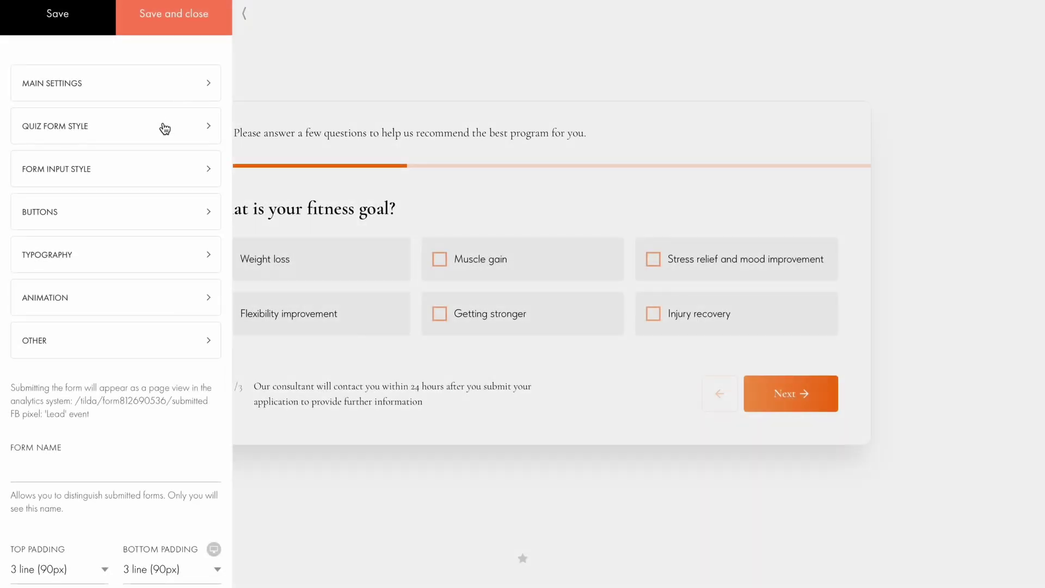
# Step: Review the block's quiz form style, form input style, button, typography, animation and success message settings
pyautogui.click(163, 129)
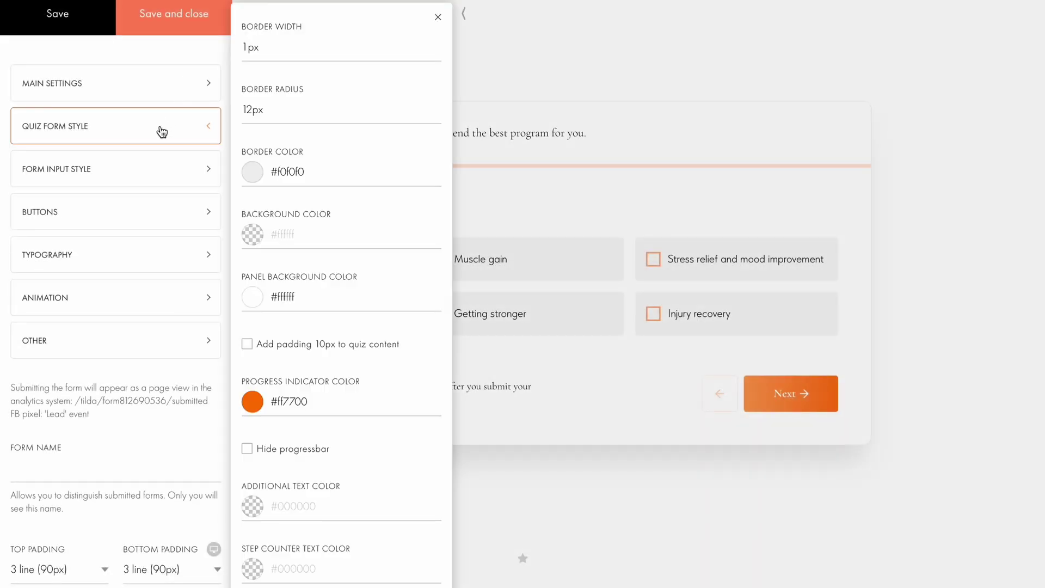
pyautogui.click(143, 171)
pyautogui.click(122, 215)
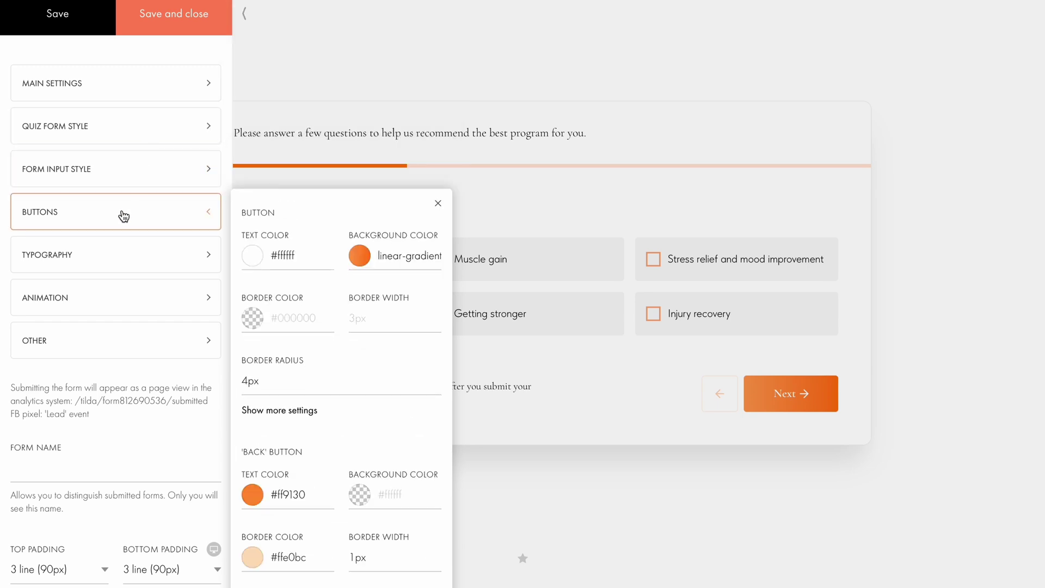
pyautogui.click(112, 264)
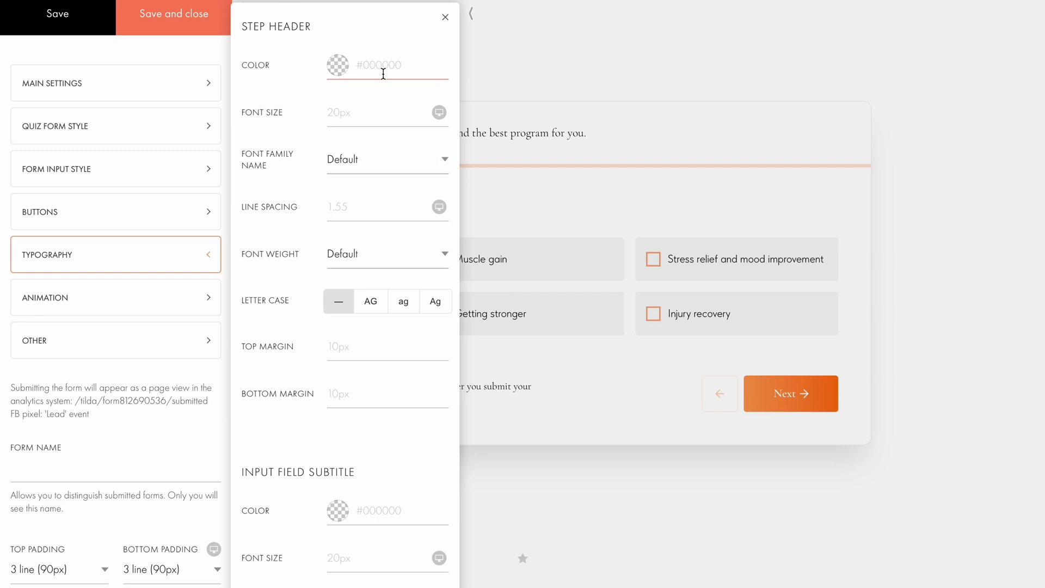
pyautogui.click(163, 312)
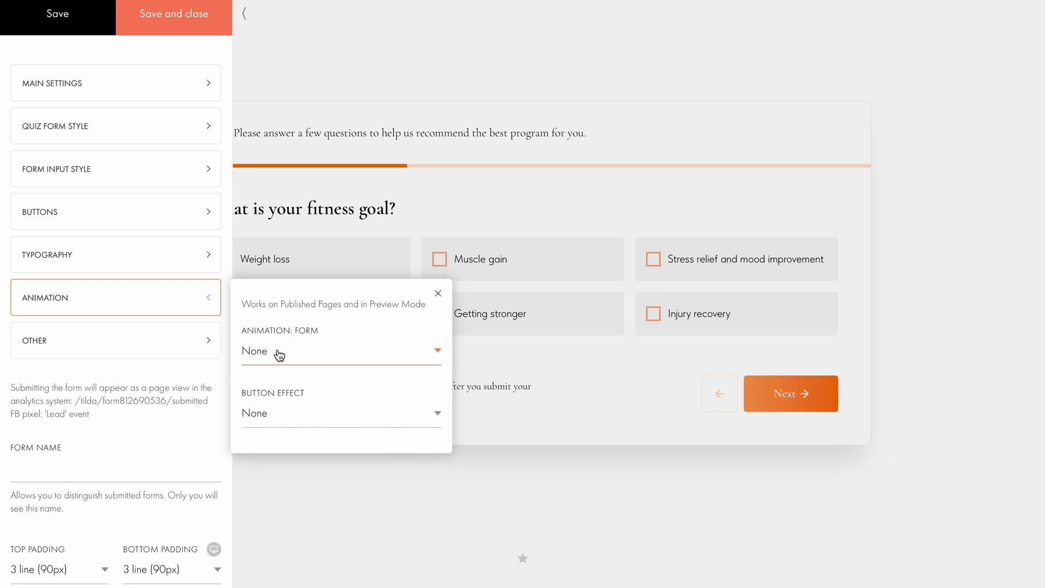
pyautogui.click(114, 338)
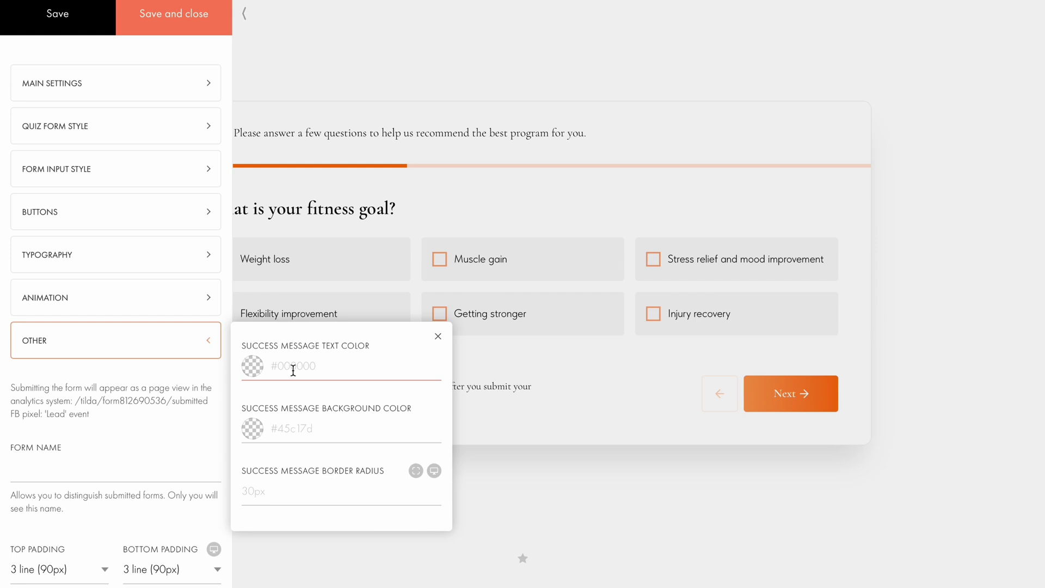
# Step: Set the success message text color to #ffffff and its background color to #ff9130
pyautogui.click(293, 371)
pyautogui.click(372, 296)
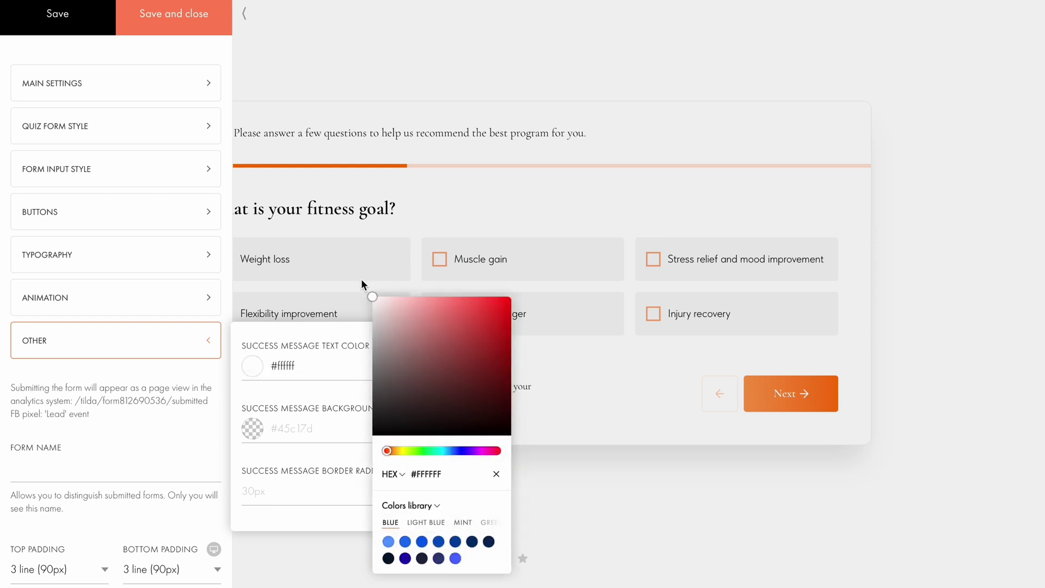
pyautogui.click(288, 431)
pyautogui.write('#ff9130')
# Step: Set the success message border radius to 30px with individual corner values, and give it a separate mobile border radius
pyautogui.click(264, 495)
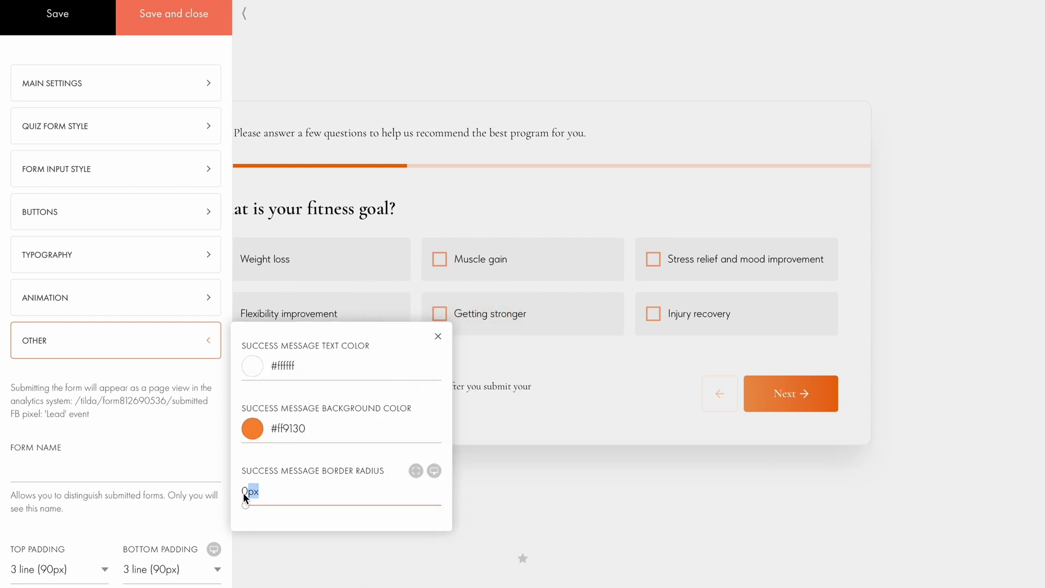
pyautogui.press('BackSpace')
pyautogui.write('30')
pyautogui.click(416, 472)
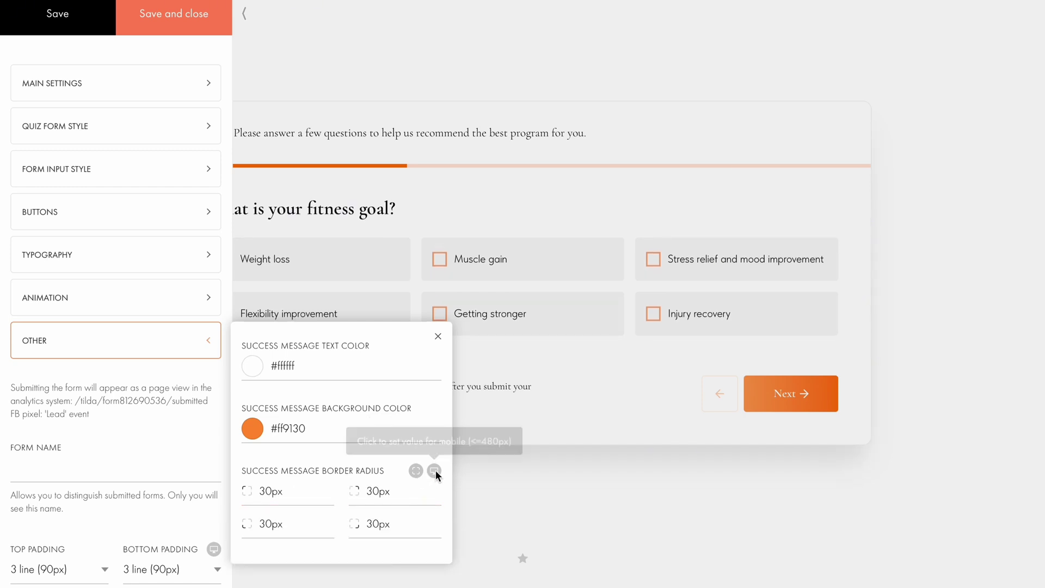
pyautogui.click(435, 470)
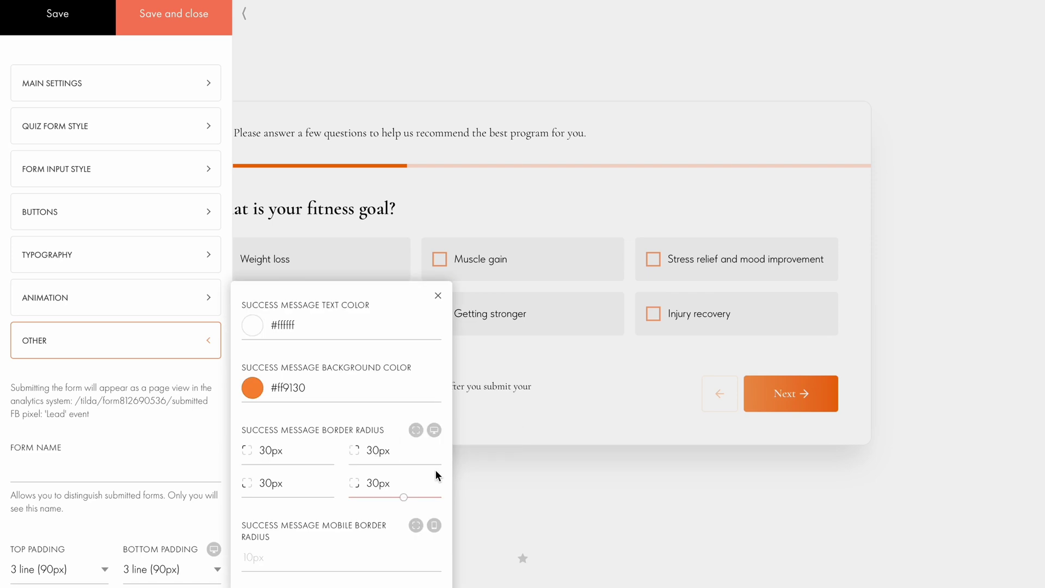
pyautogui.click(278, 553)
pyautogui.write('1')
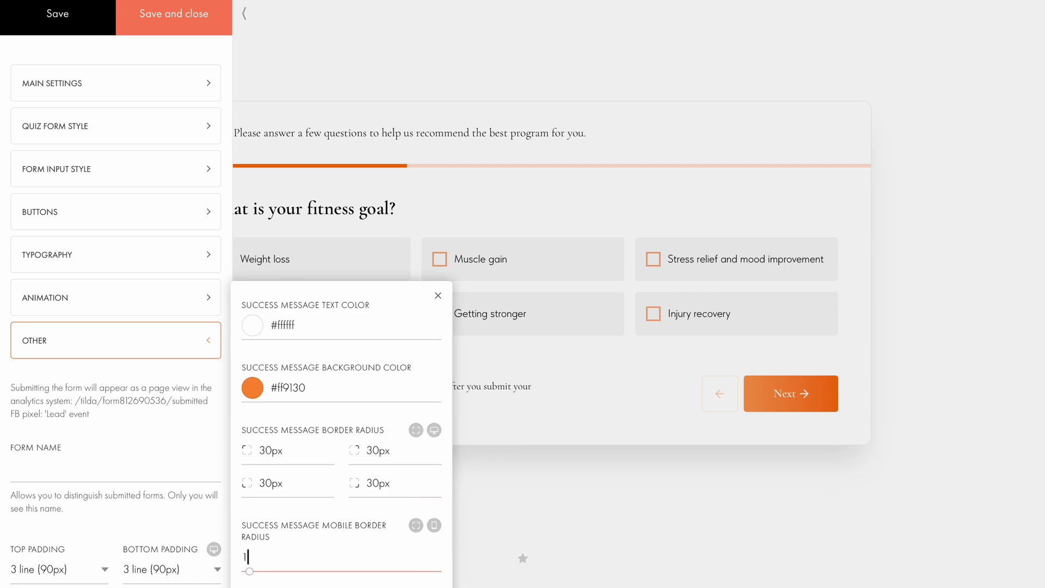
pyautogui.press('Return')
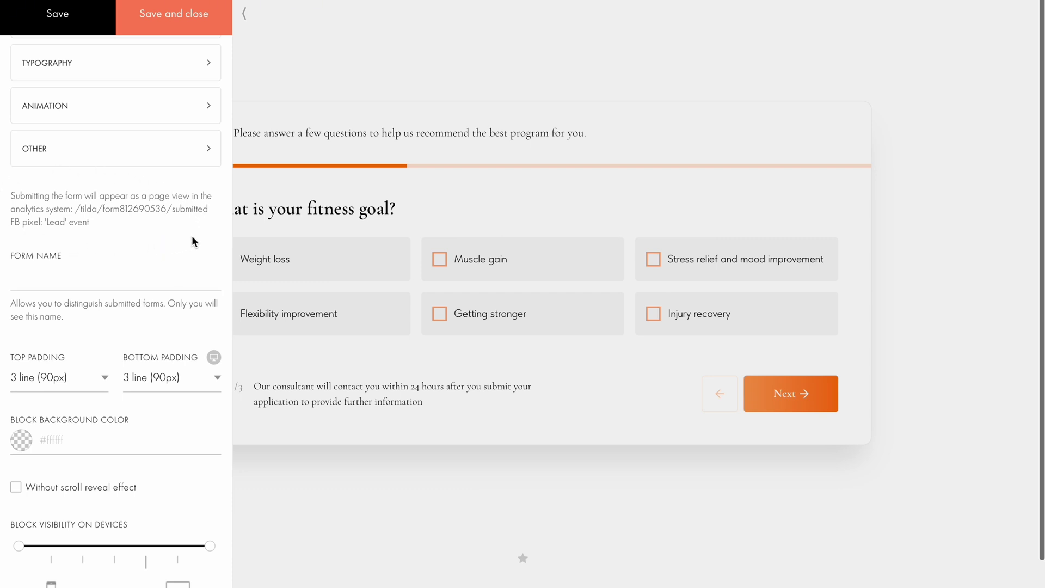
# Step: Review the block's form name, padding and device visibility settings, and read the help article on optimizing a website for mobile devices
pyautogui.click(83, 272)
pyautogui.scroll(-2, 46, 491)
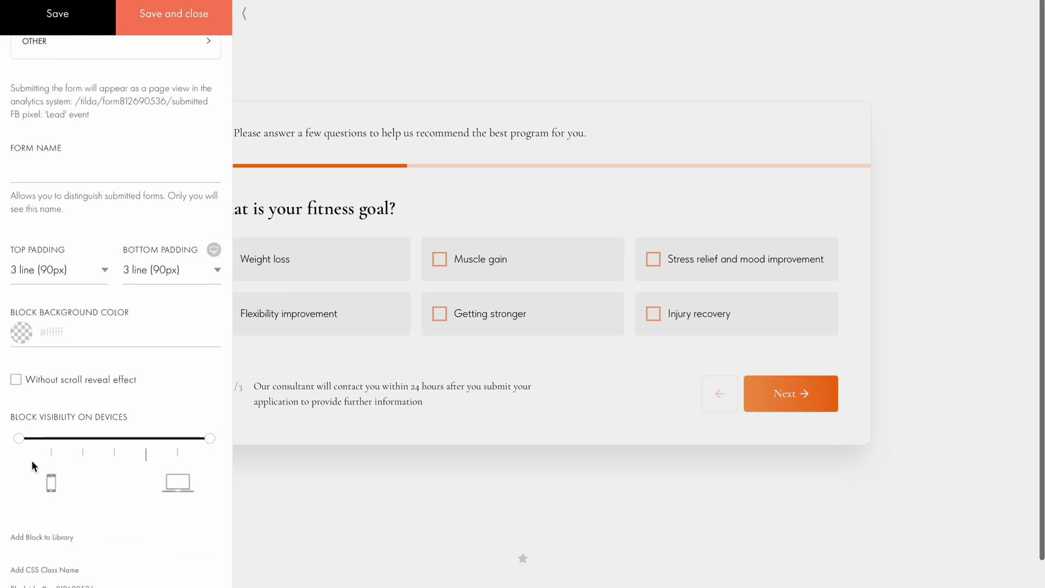
pyautogui.moveTo(19, 440)
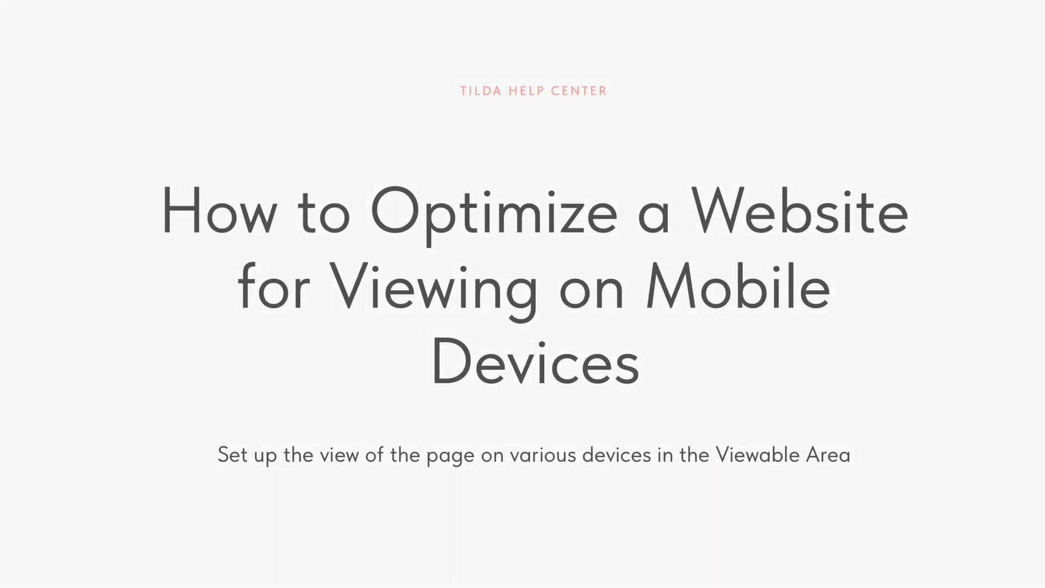
pyautogui.scroll(-6, 523, 294)
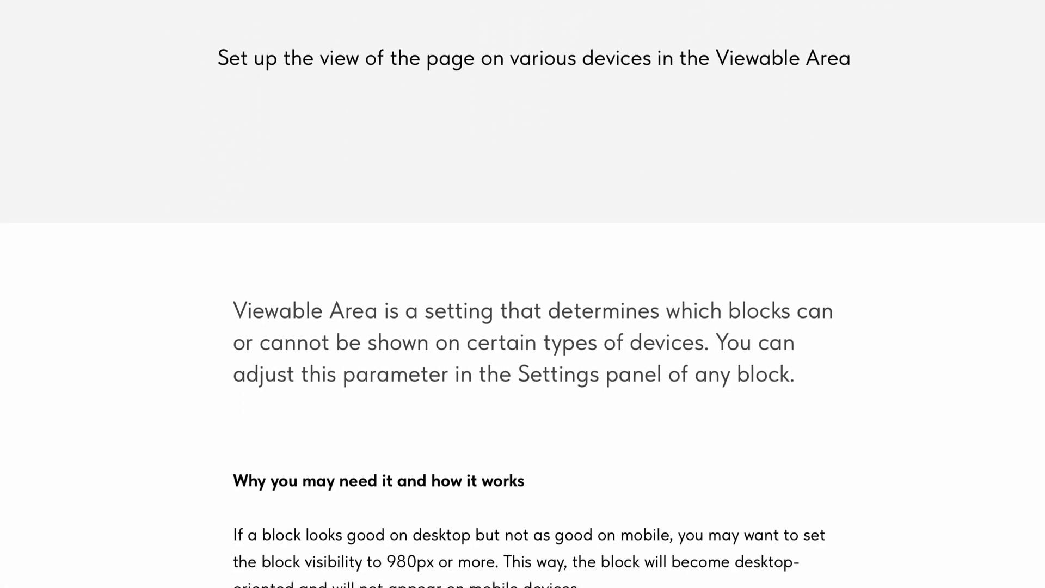
pyautogui.scroll(-10, 523, 294)
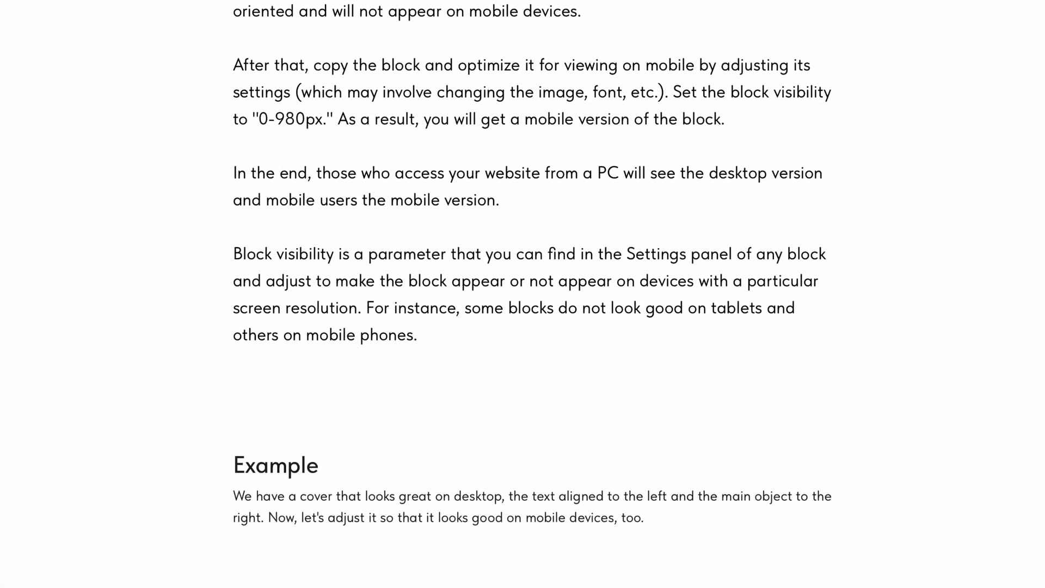
pyautogui.scroll(-3, 523, 294)
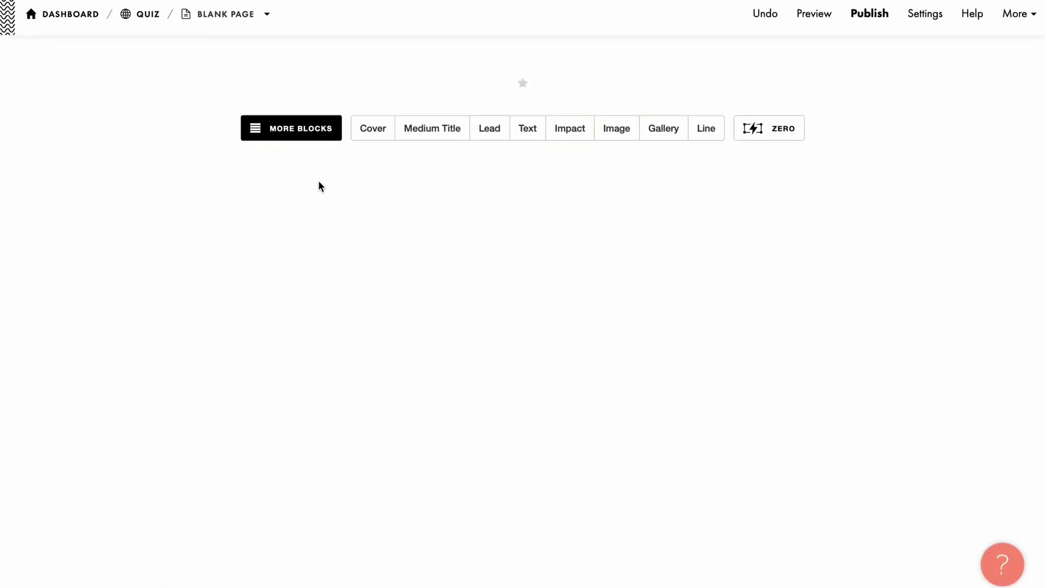
# Step: Browse the form block library for the consultant quiz QZ101B, and preview the consultant quiz with the answers Getting stronger and Medium
pyautogui.click(288, 137)
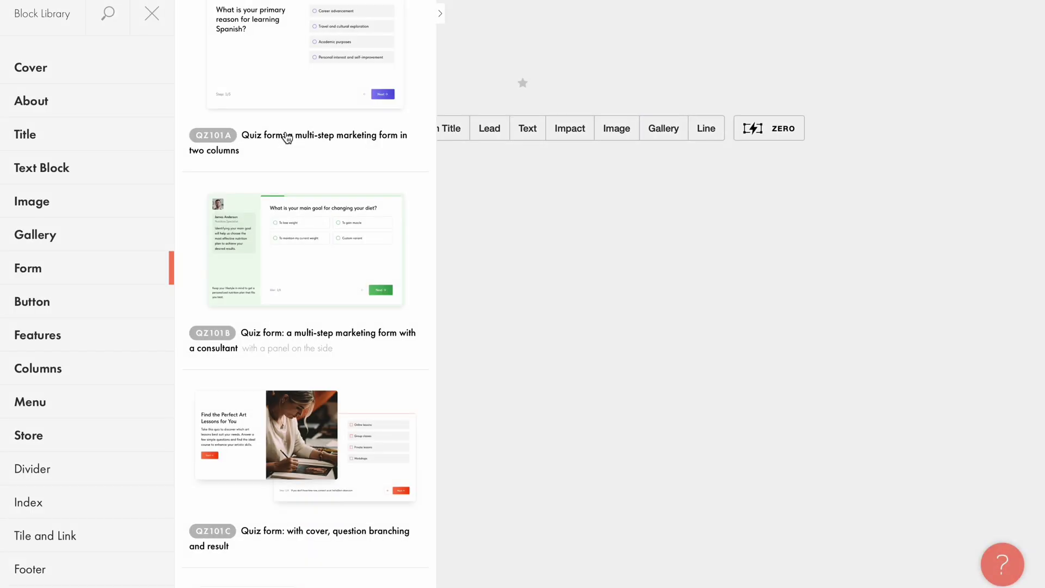
pyautogui.click(360, 293)
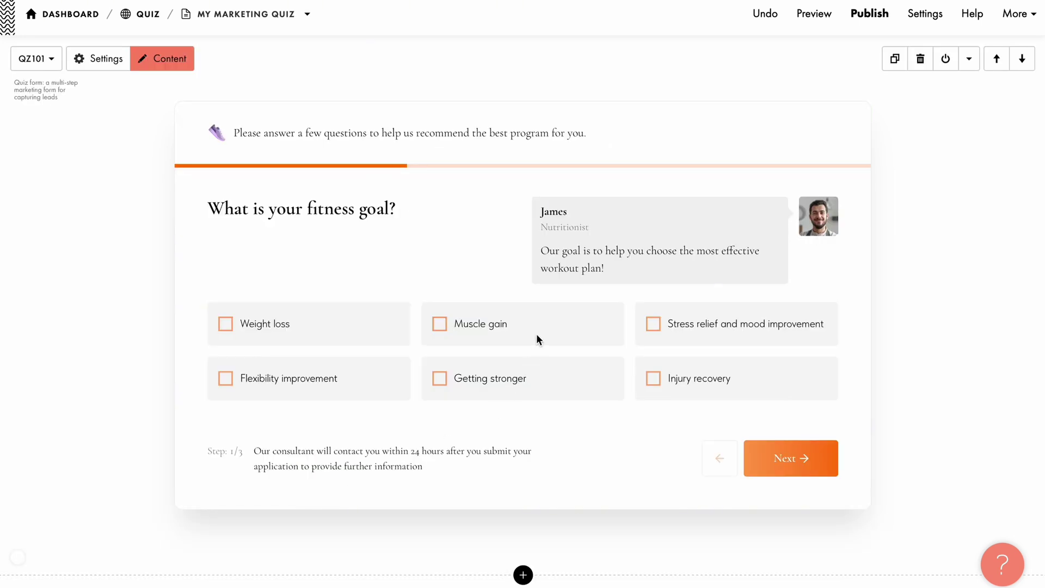
pyautogui.click(441, 380)
pyautogui.click(805, 470)
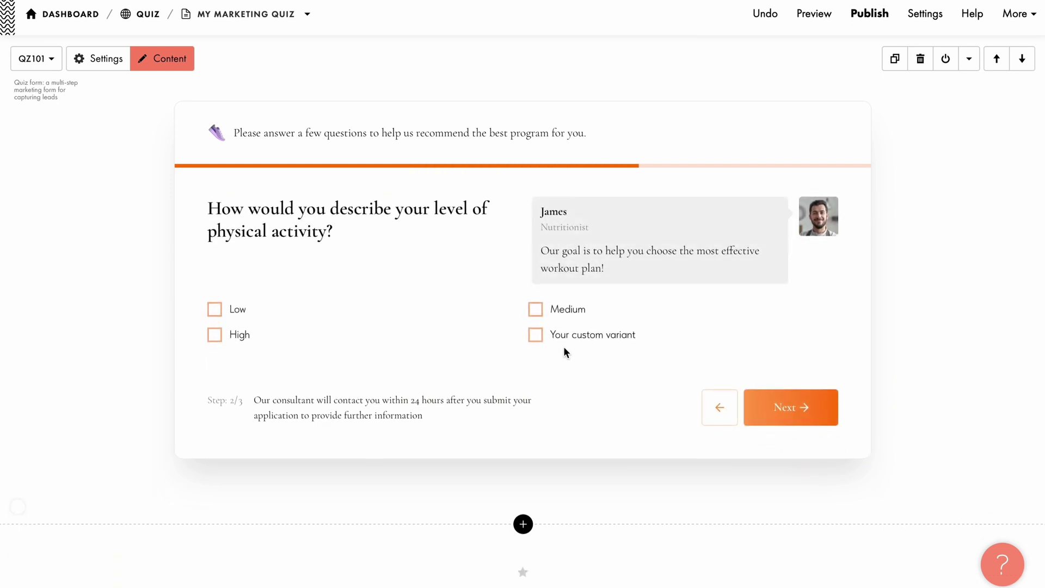
pyautogui.click(536, 308)
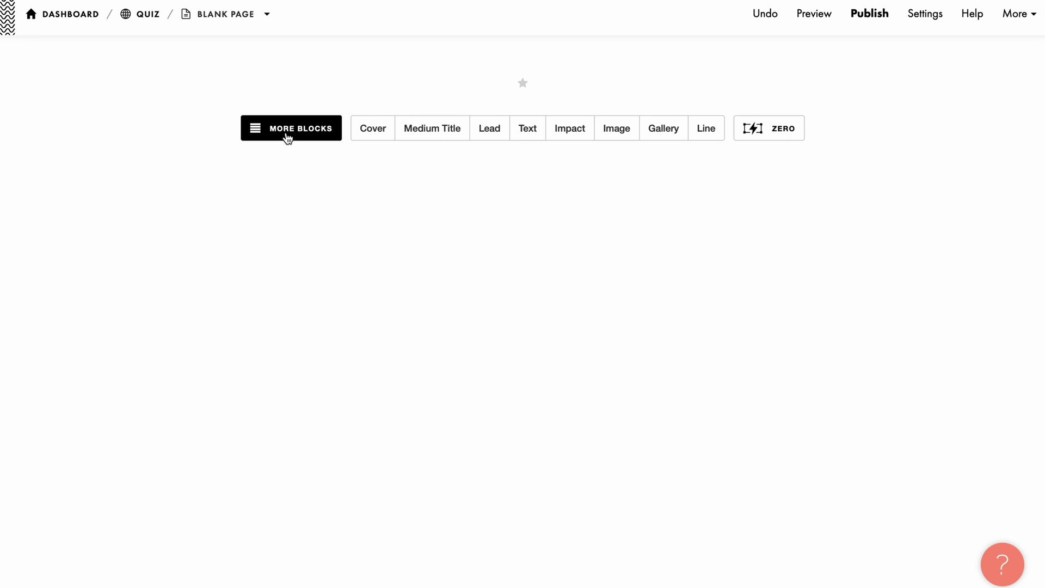
pyautogui.click(287, 136)
pyautogui.click(359, 298)
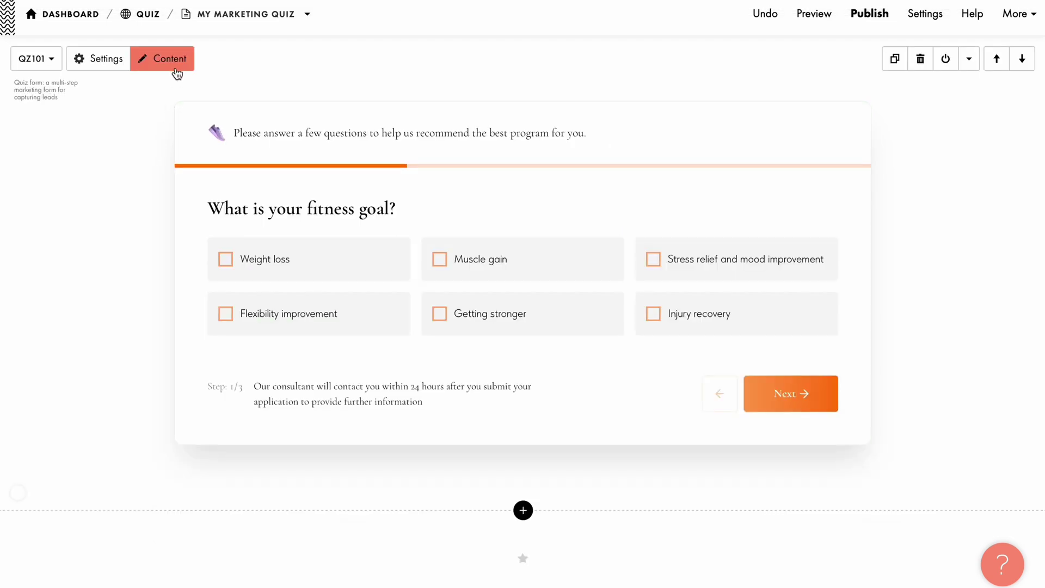
# Step: Enter the consultant's name and the description "Nutritionist" in the quiz block's consultant content
pyautogui.click(175, 64)
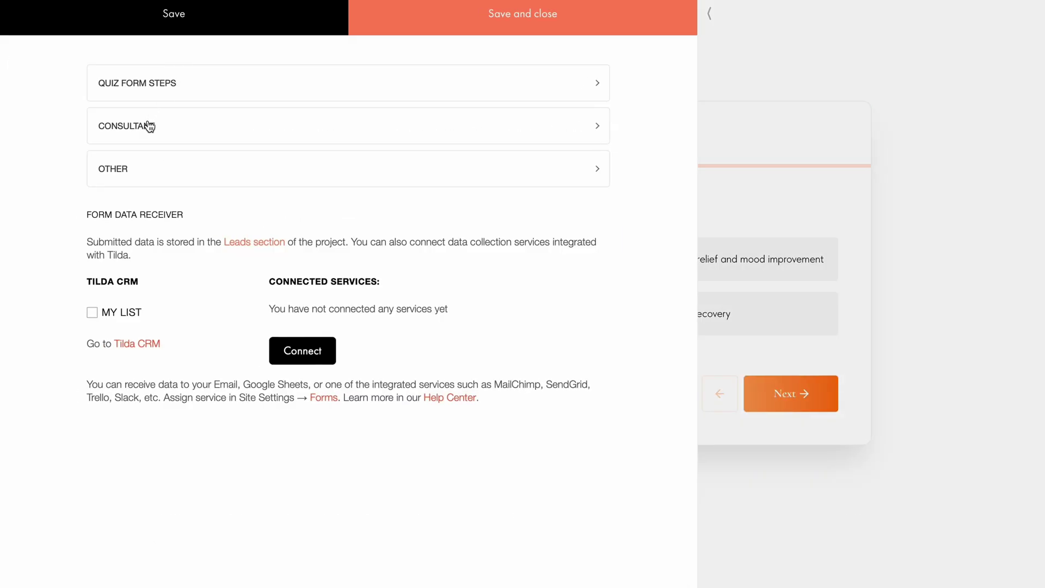
pyautogui.click(147, 126)
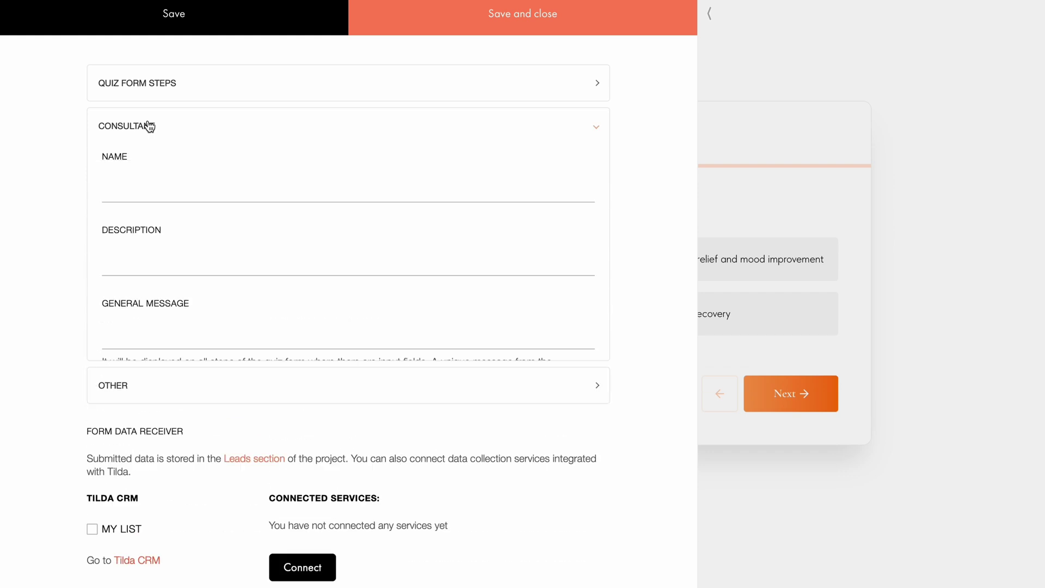
pyautogui.click(137, 193)
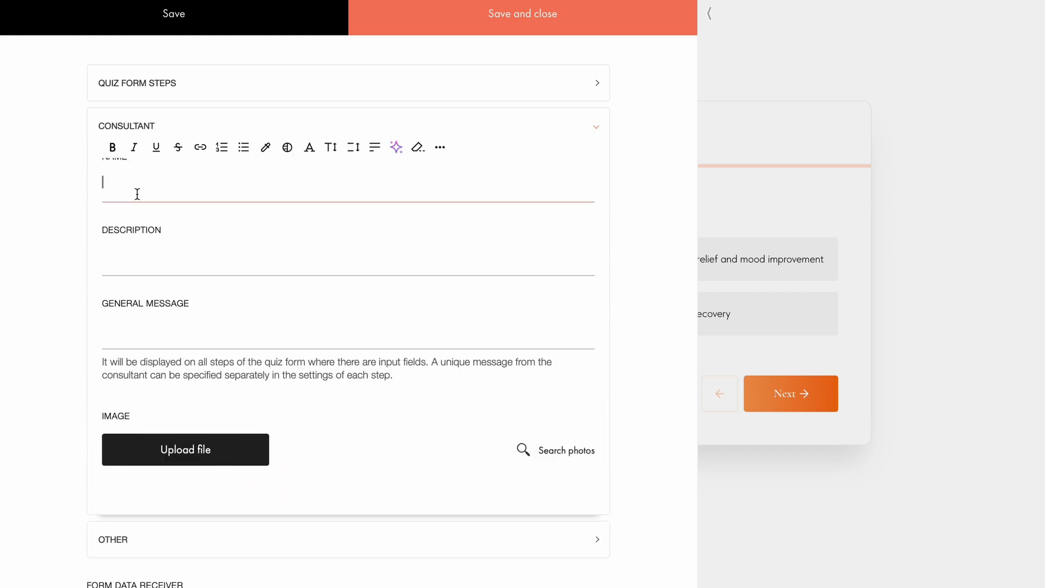
pyautogui.write('James')
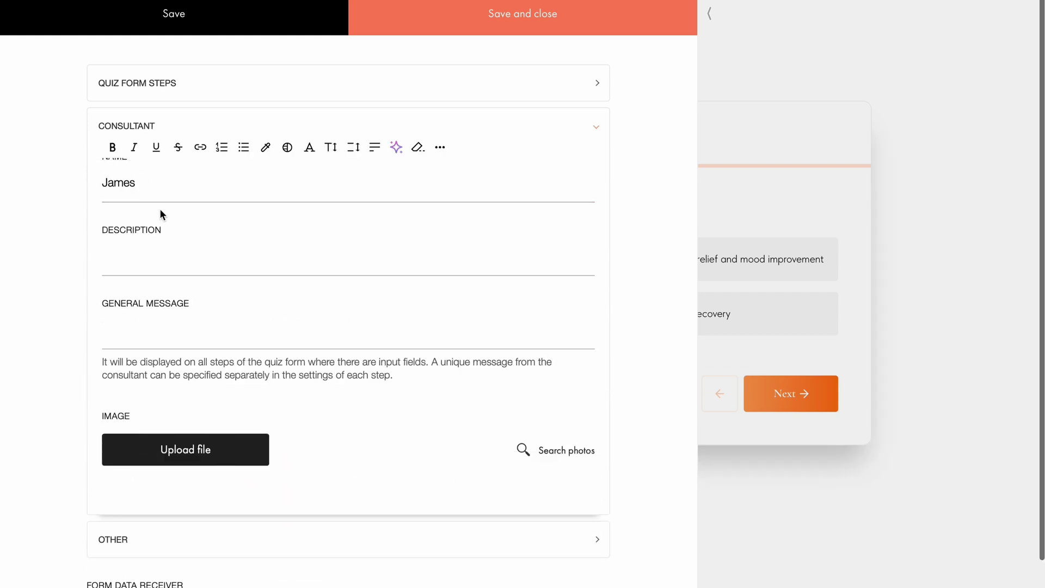
pyautogui.click(133, 262)
pyautogui.write('Nutritionist')
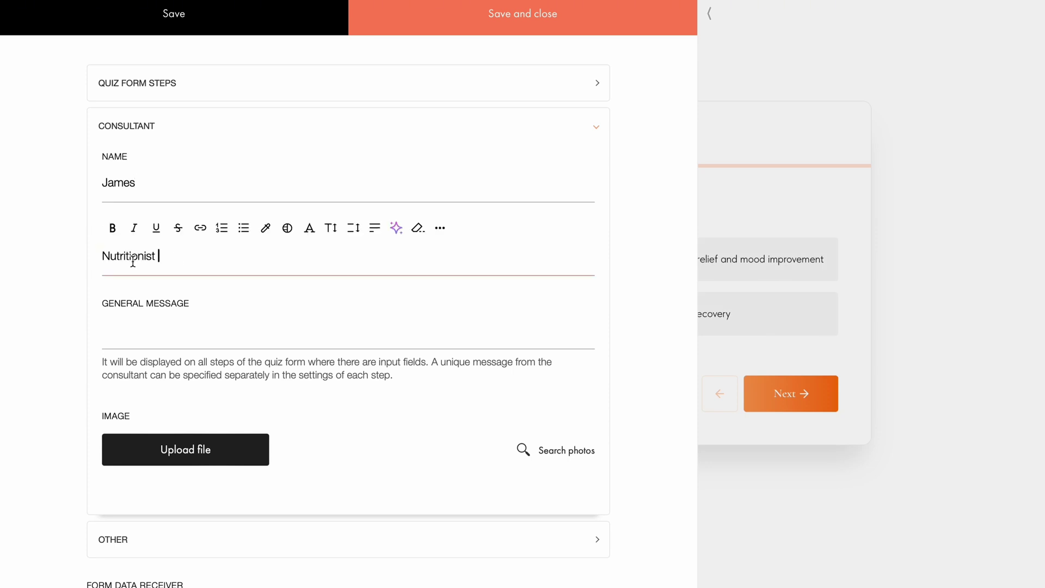
# Step: Enter the consultant's general message "Our goal is to help you choose the most effective workout plan!", upload the consultant's photo and save
pyautogui.click(133, 329)
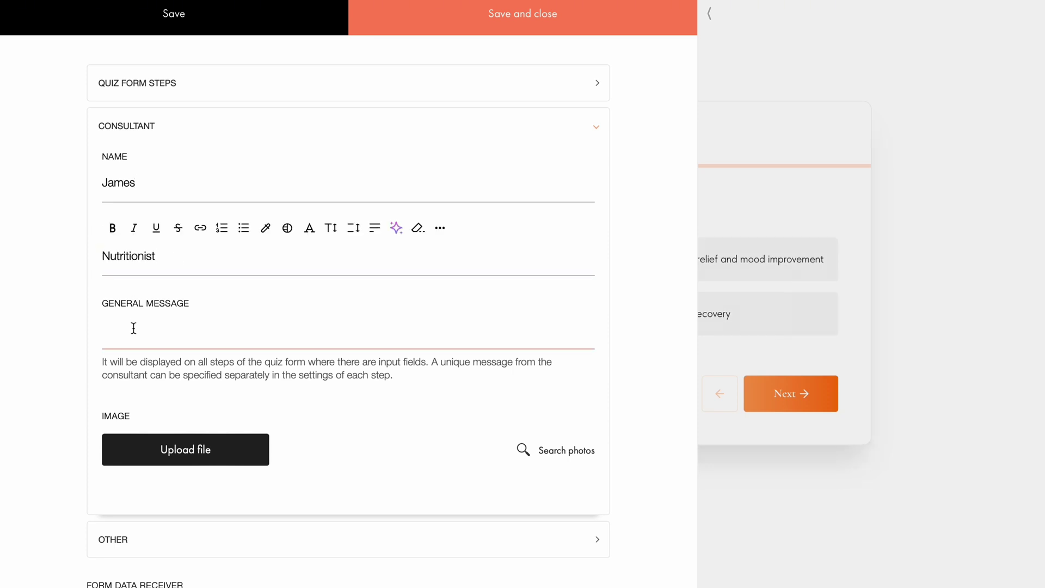
pyautogui.write('Our goal is to help you choose the most effective workout plan!')
pyautogui.click(185, 454)
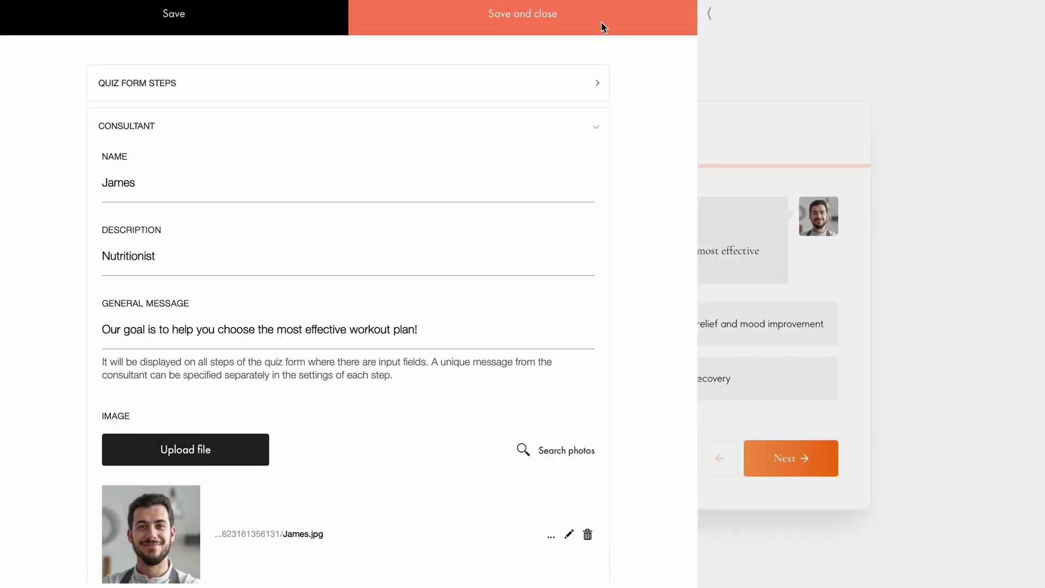
pyautogui.click(601, 26)
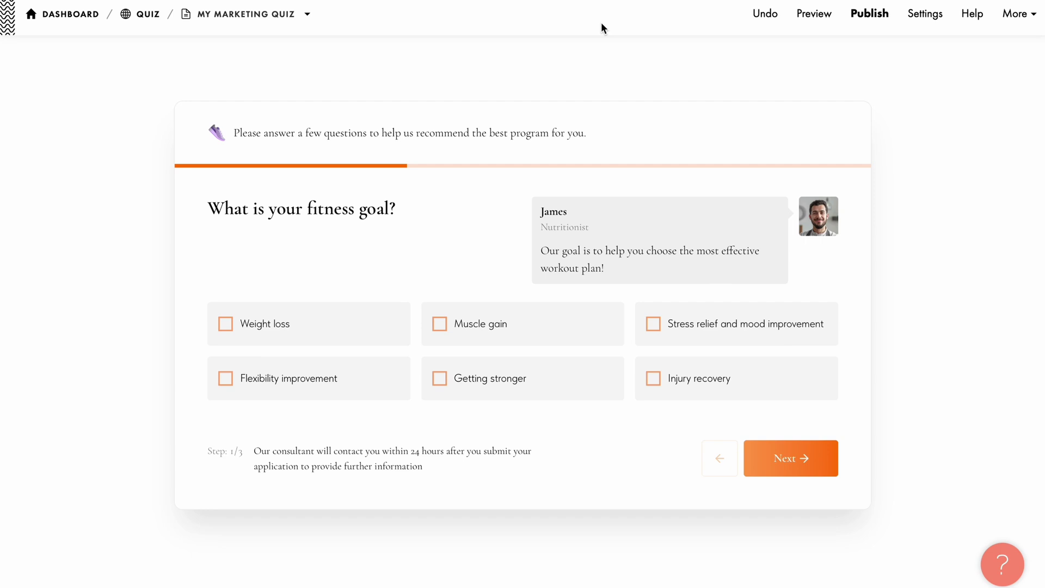
# Step: Preview the consultant message on the second question by answering "Stress relief and mood improvement" on the first
pyautogui.click(654, 325)
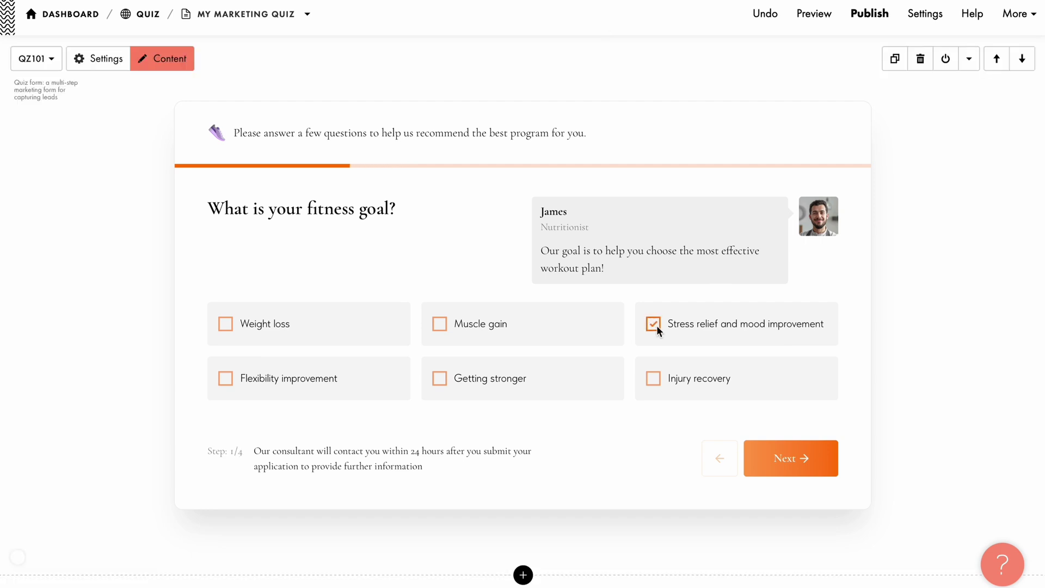
pyautogui.click(770, 452)
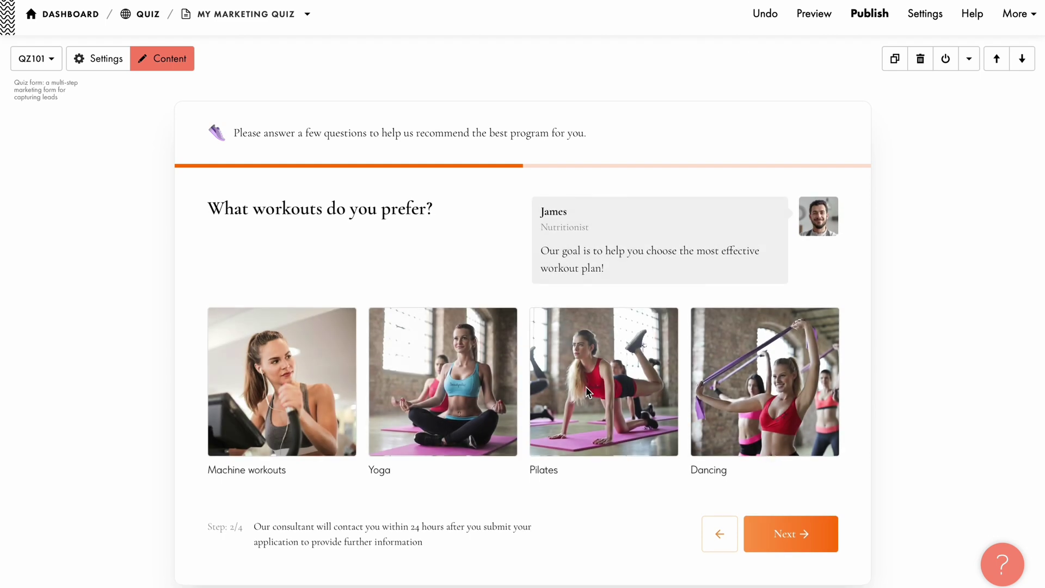
# Step: Give question #2 with image answers its own consultant message, "Pick a workout that will help you reach your goal"
pyautogui.click(163, 62)
pyautogui.scroll(-5, 261, 357)
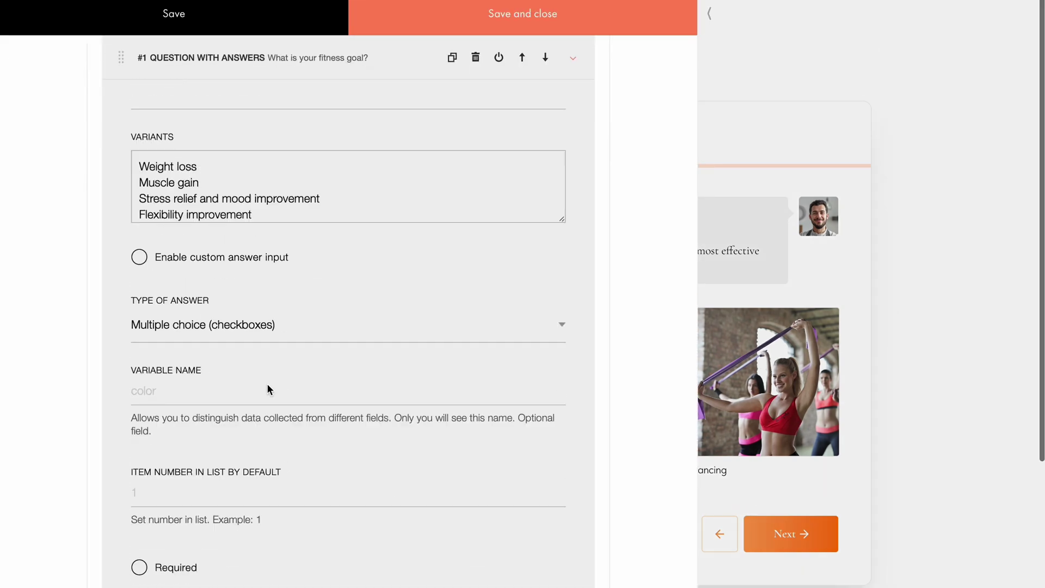
pyautogui.scroll(-10, 266, 384)
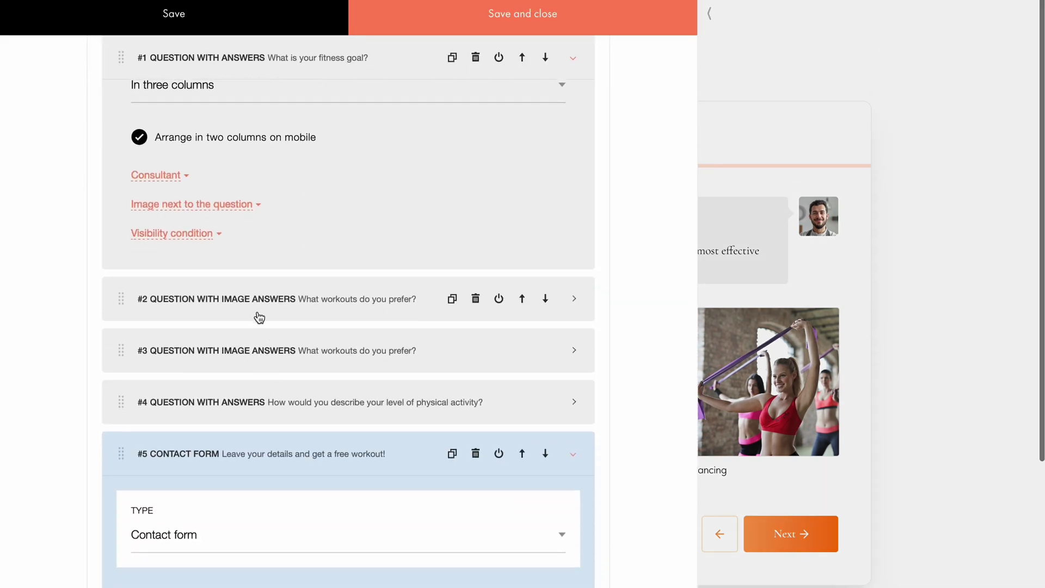
pyautogui.click(259, 317)
pyautogui.scroll(-5, 259, 316)
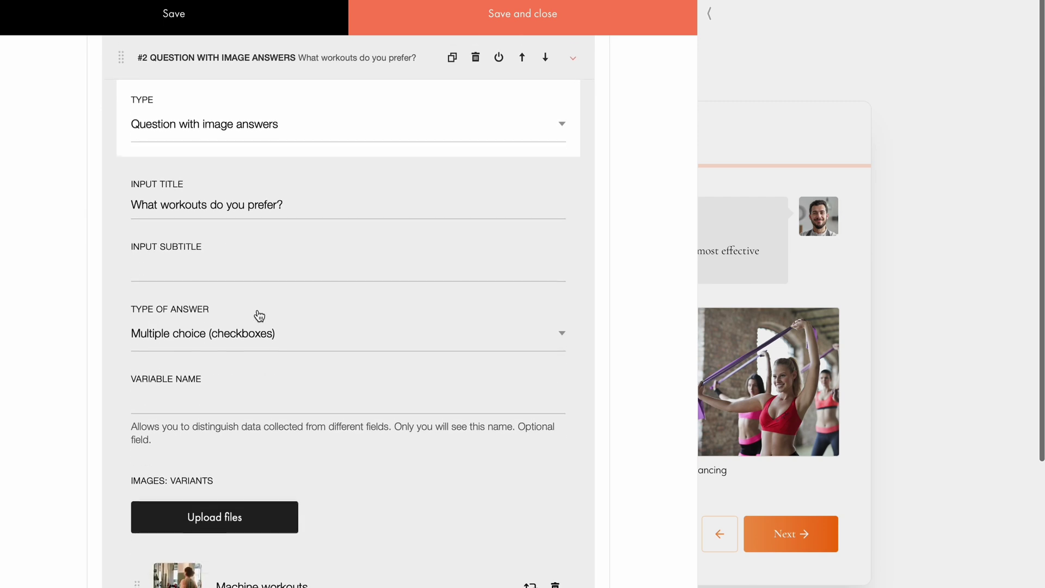
pyautogui.scroll(-10, 259, 316)
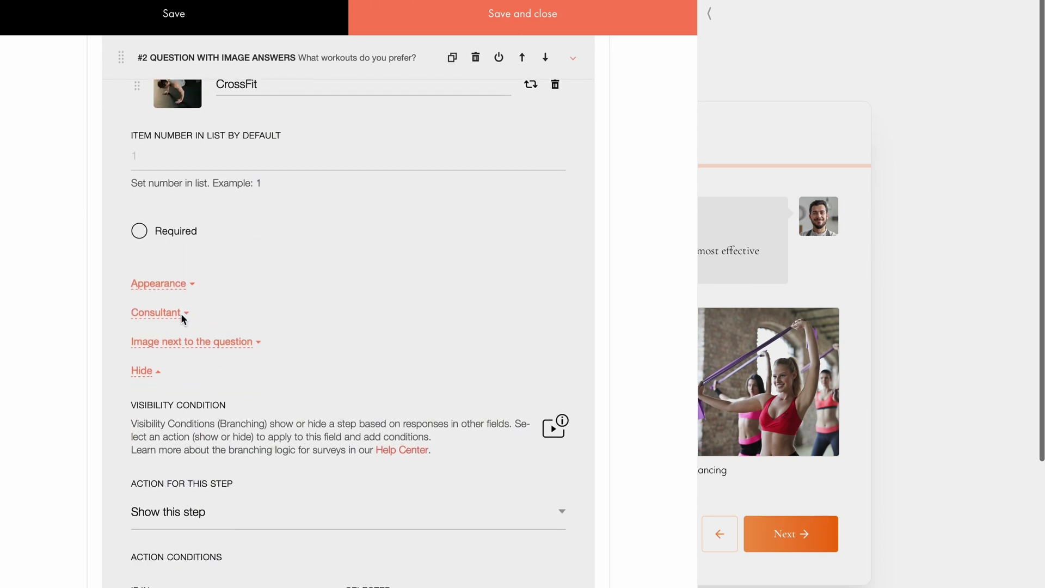
pyautogui.click(178, 315)
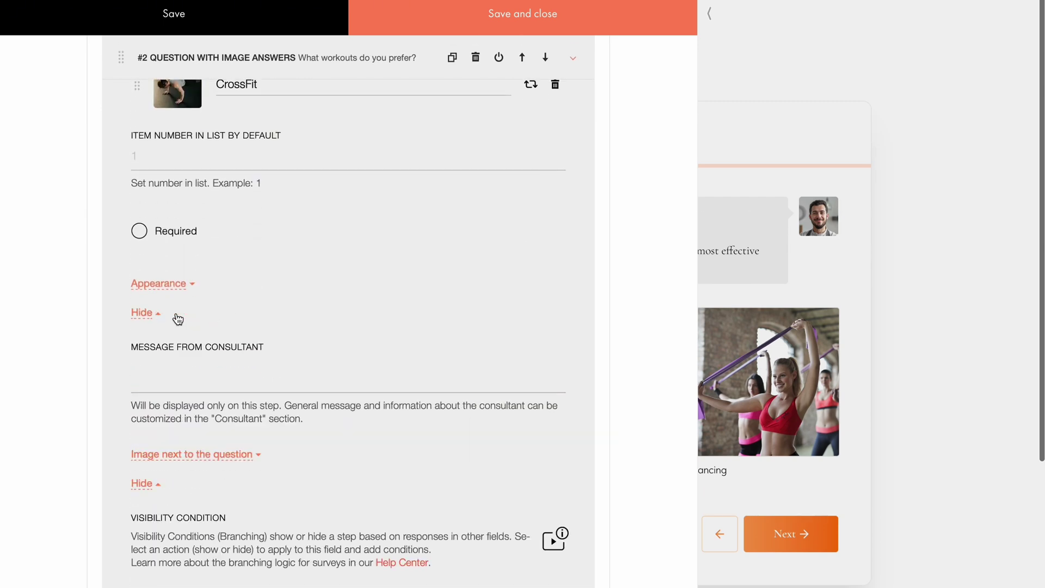
pyautogui.click(168, 381)
pyautogui.write('Pick a workout that will help you reach your goal')
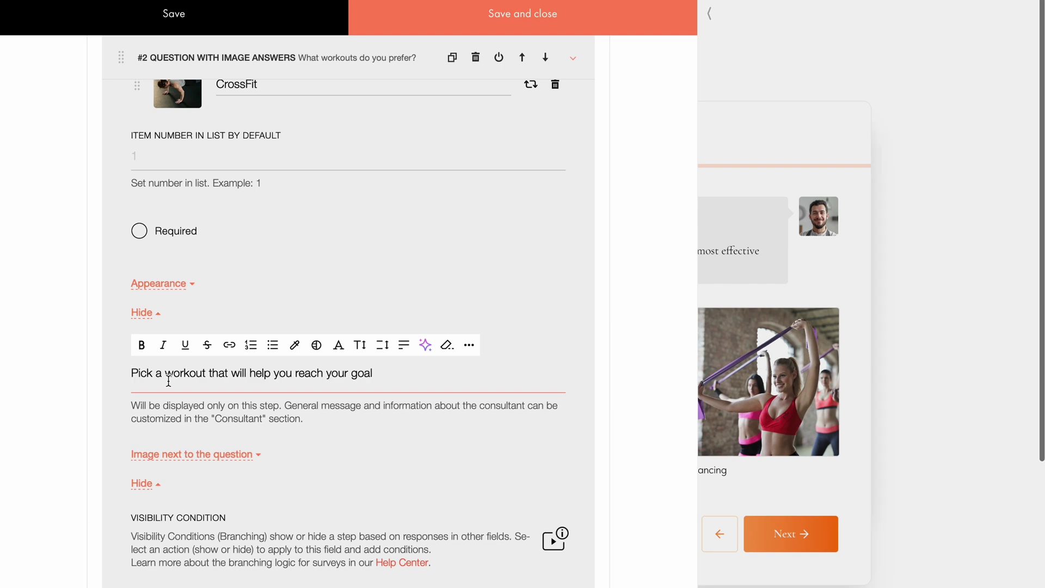
pyautogui.click(313, 431)
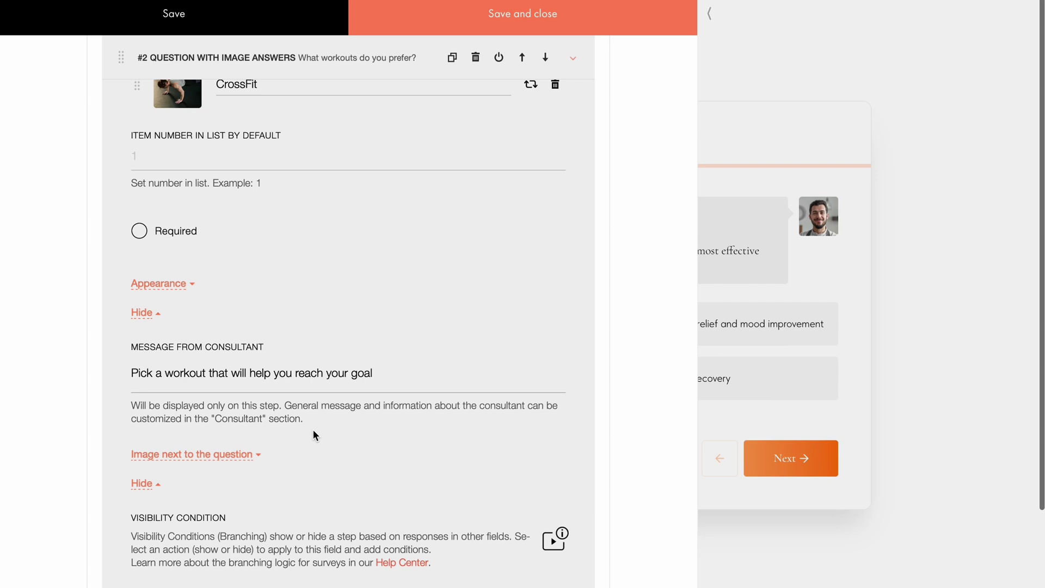
pyautogui.press('Escape')
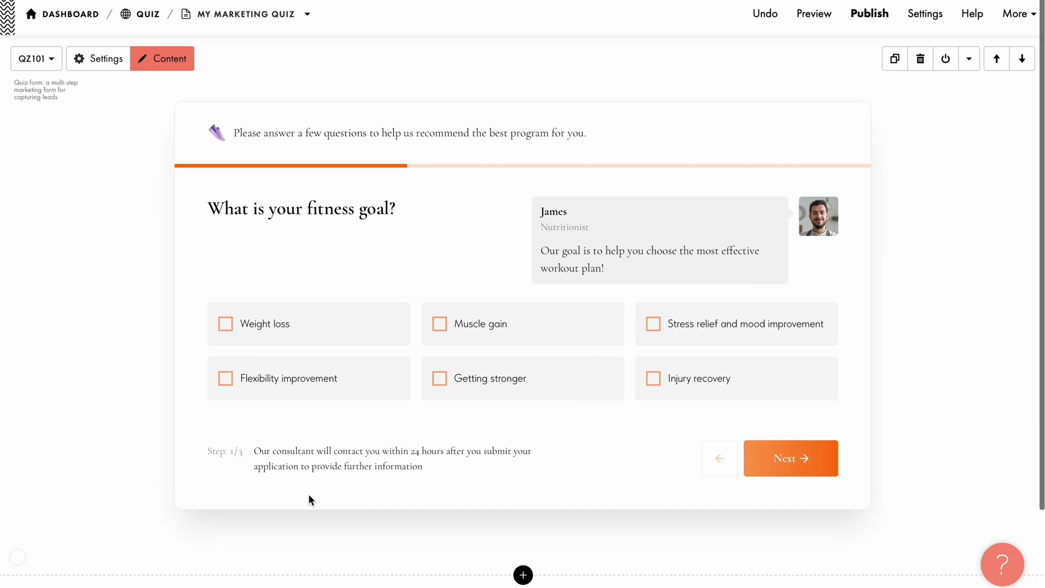
# Step: Preview question #2 with its own consultant message by answering "Muscle gain" on the first question
pyautogui.click(447, 328)
pyautogui.click(779, 458)
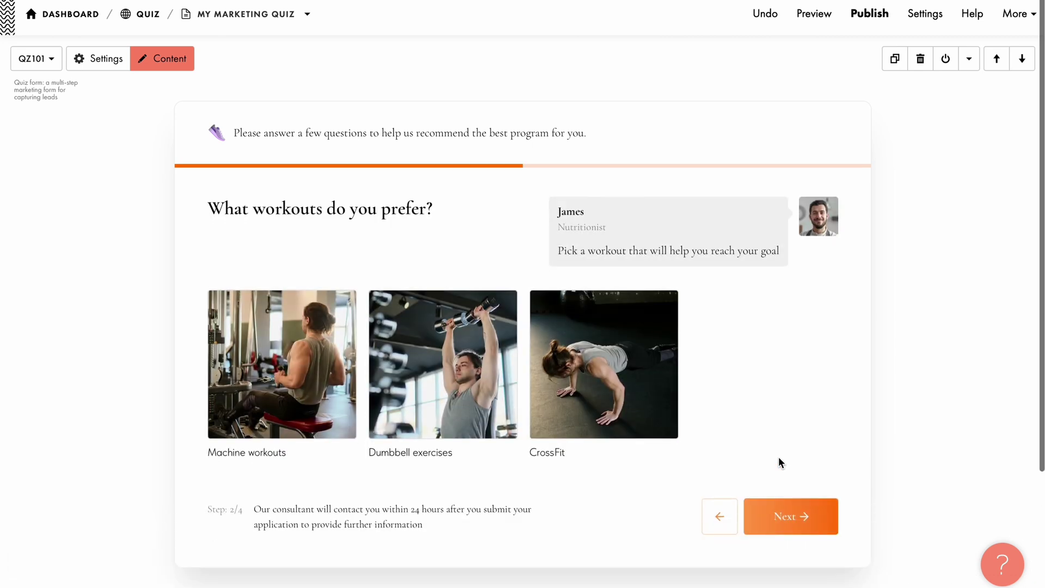
# Step: Continue the quiz preview by choosing "CrossFit" as the preferred workout and "Medium" as the physical activity level
pyautogui.click(604, 365)
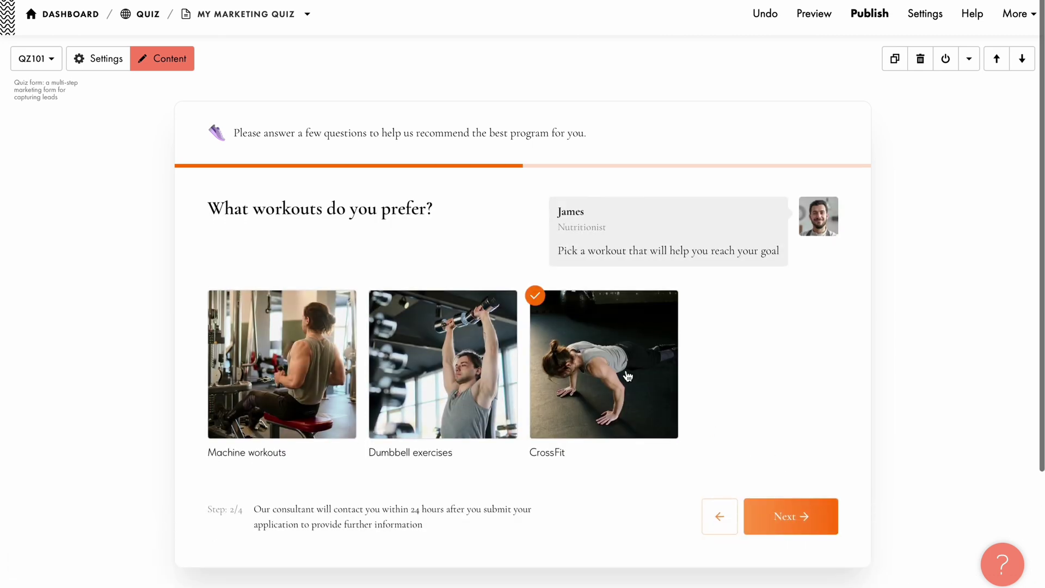
pyautogui.click(797, 515)
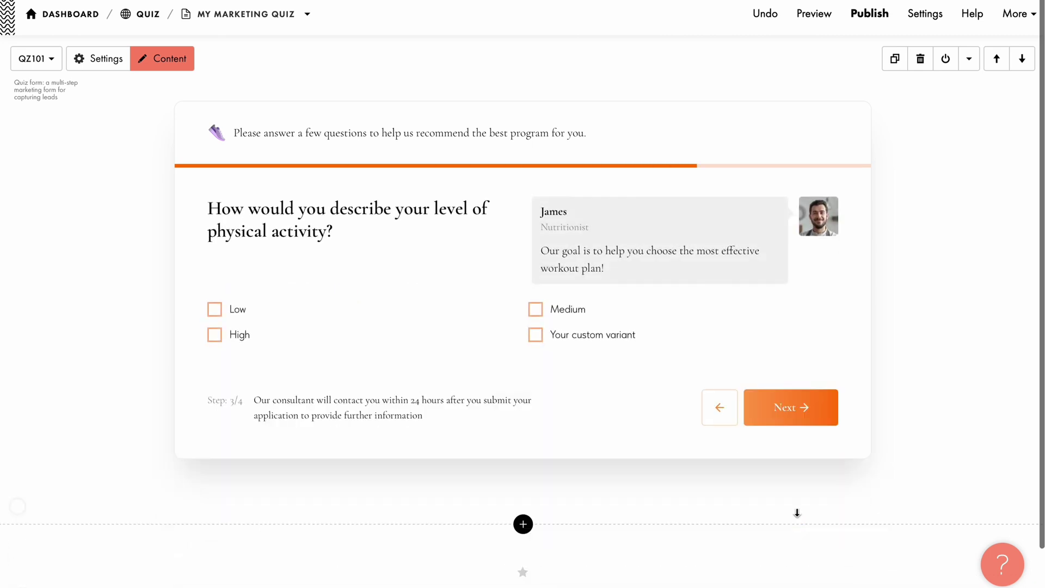
pyautogui.click(535, 315)
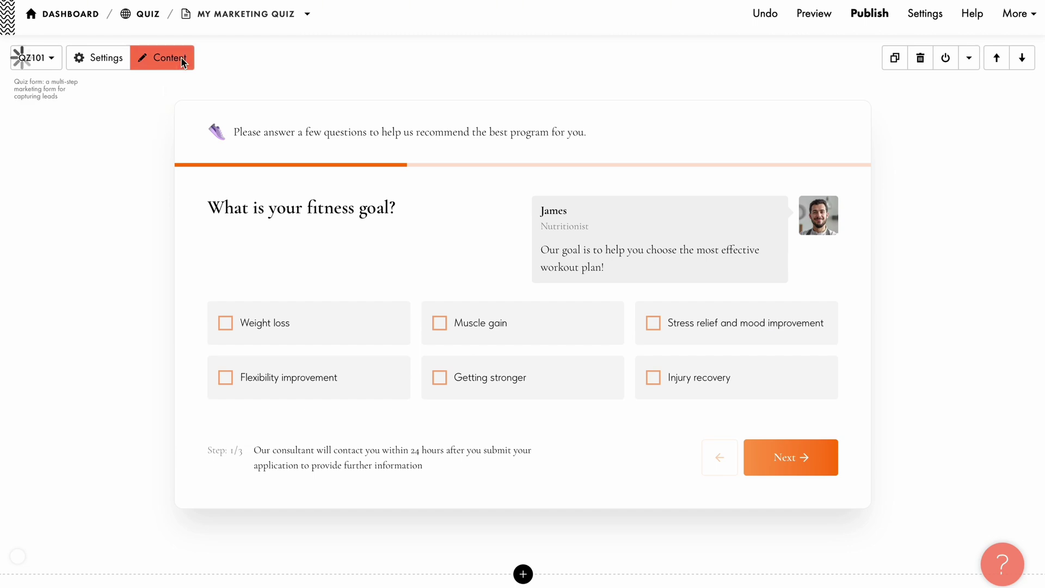
# Step: Add a quiz step of type Cover and move it to the beginning of the quiz form steps
pyautogui.click(180, 57)
pyautogui.click(316, 493)
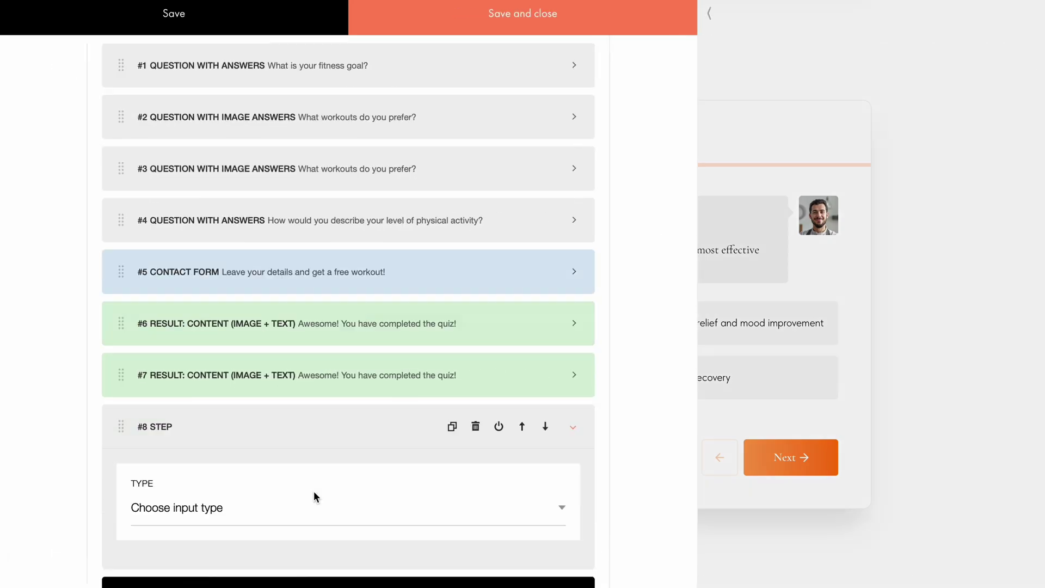
pyautogui.scroll(-5, 314, 491)
pyautogui.click(189, 148)
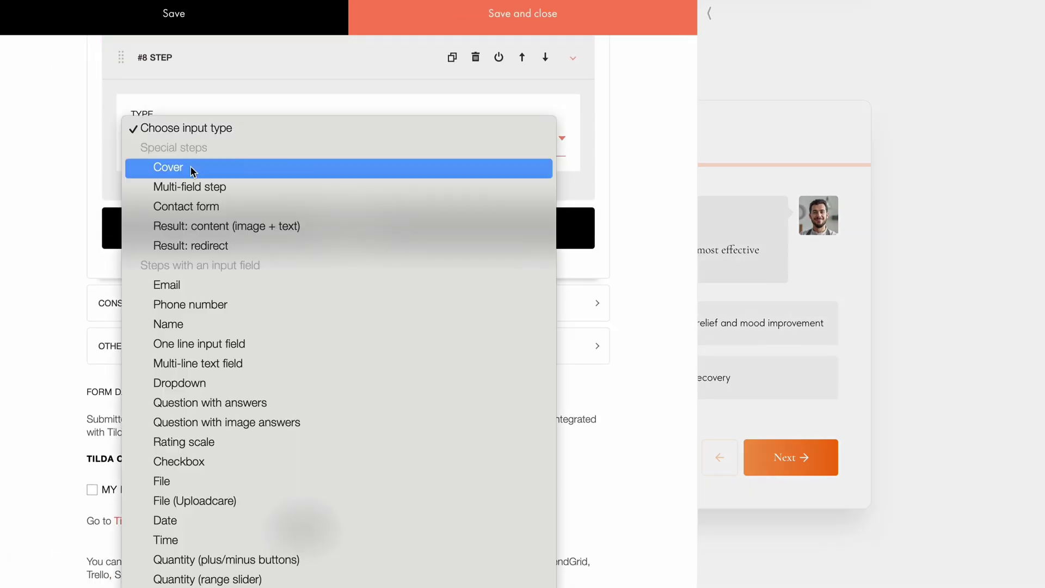
pyautogui.click(190, 167)
pyautogui.scroll(3, 190, 171)
pyautogui.moveTo(117, 205); pyautogui.dragTo(112, 33)
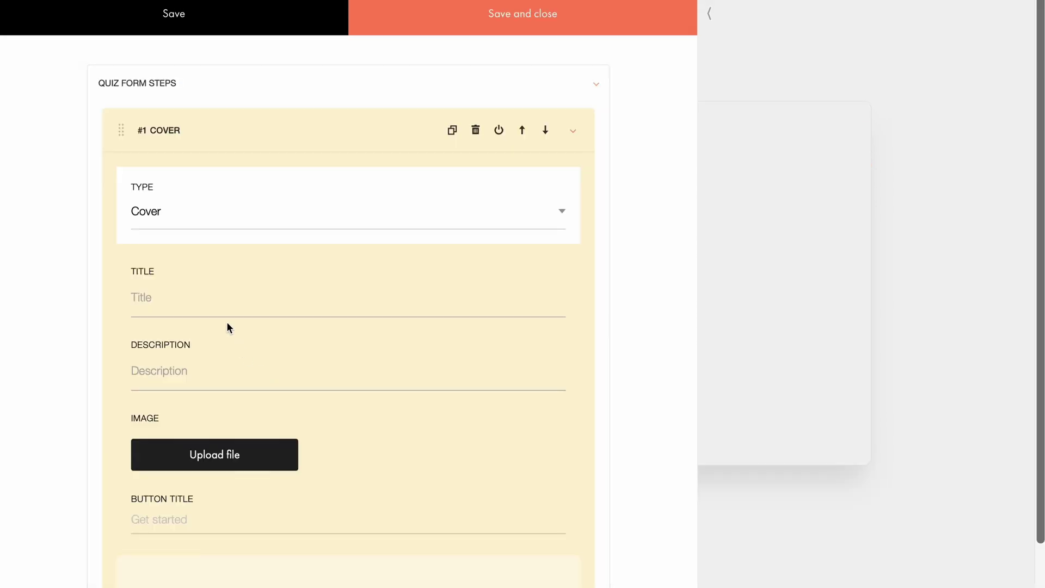
# Step: Title the cover "Get your personalized workout plan for free 💪" and describe it as "Answer a few questions, and we'll send you a personalized workout plan with detailed exercise breakdowns!"
pyautogui.click(201, 303)
pyautogui.write('Get your personalized workout plan for free 💪')
pyautogui.click(161, 375)
pyautogui.write("Answer a few questions, and we'll send you a personalized workout plan with detailed exercise breakdowns!")
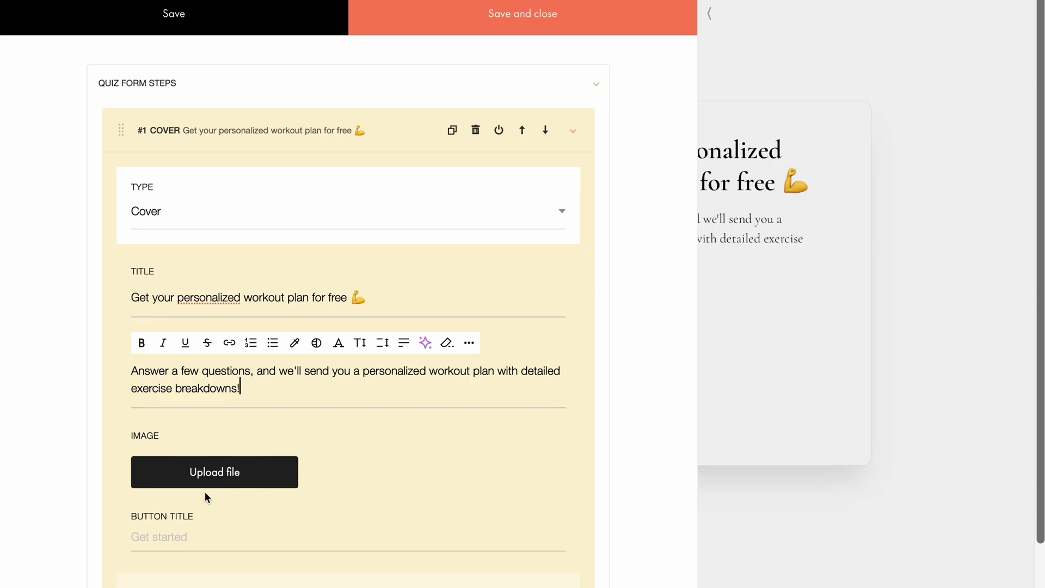
# Step: Upload the fitness photo as the cover image and set the cover's button title to "Get started"
pyautogui.click(204, 487)
pyautogui.hotkey('ctrl', 'v')
pyautogui.scroll(-3, 320, 441)
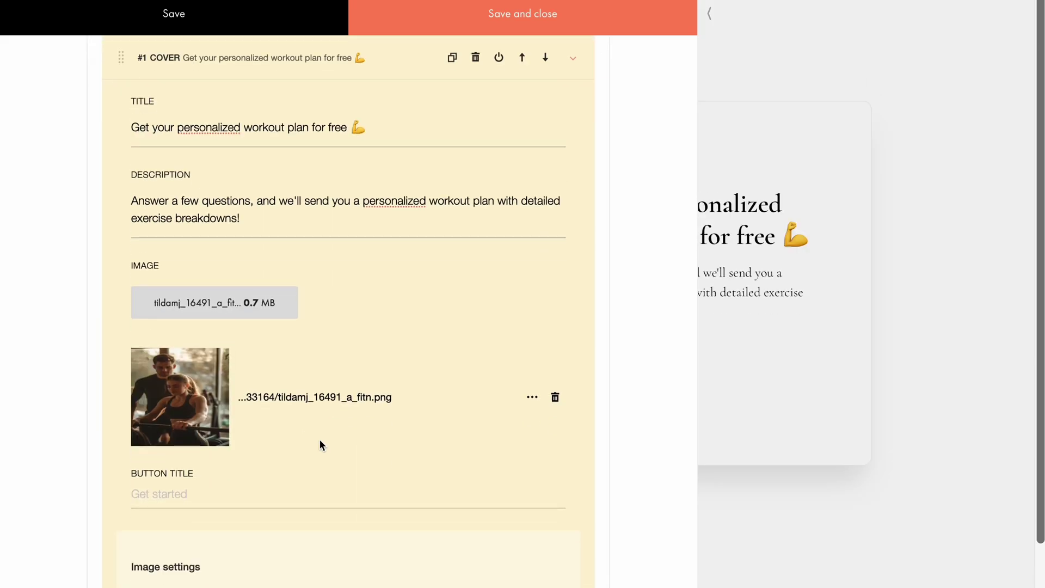
pyautogui.click(218, 493)
pyautogui.write('Get started')
# Step: Try the cover image on the right and as a background image, and return it to the left
pyautogui.scroll(-4, 624, 546)
pyautogui.scroll(-1, 624, 546)
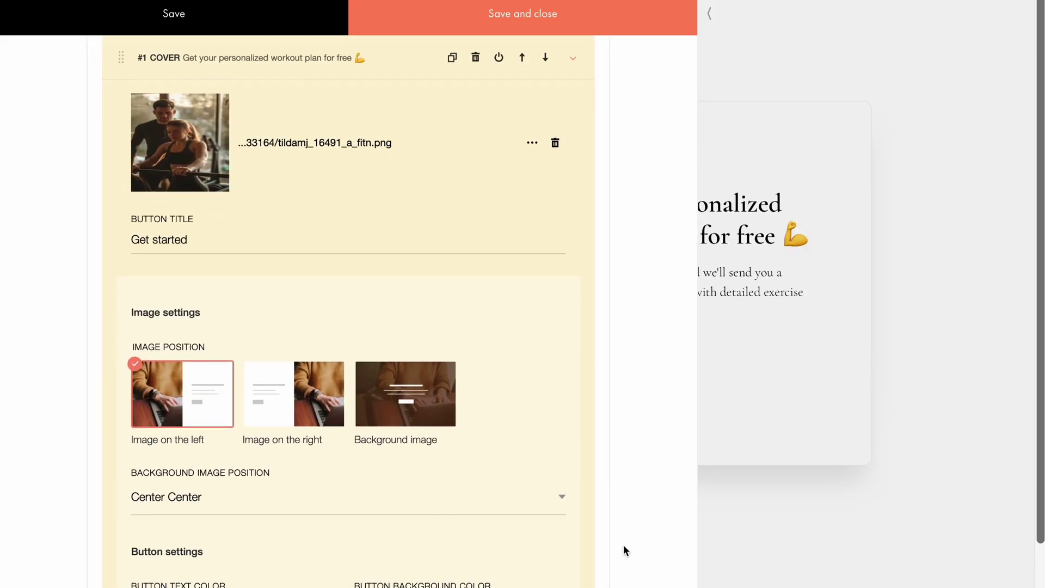
pyautogui.click(290, 409)
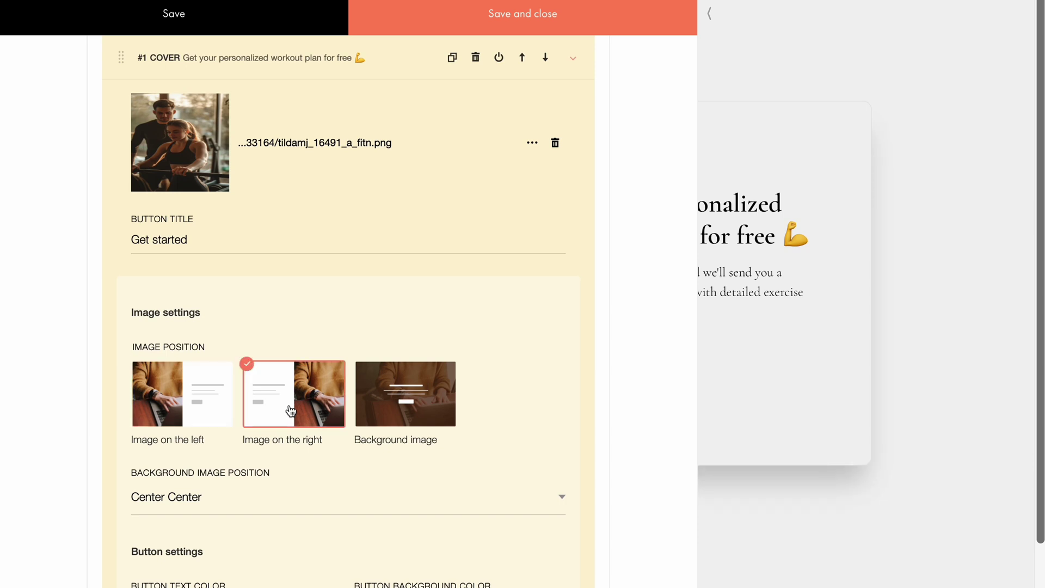
pyautogui.click(457, 404)
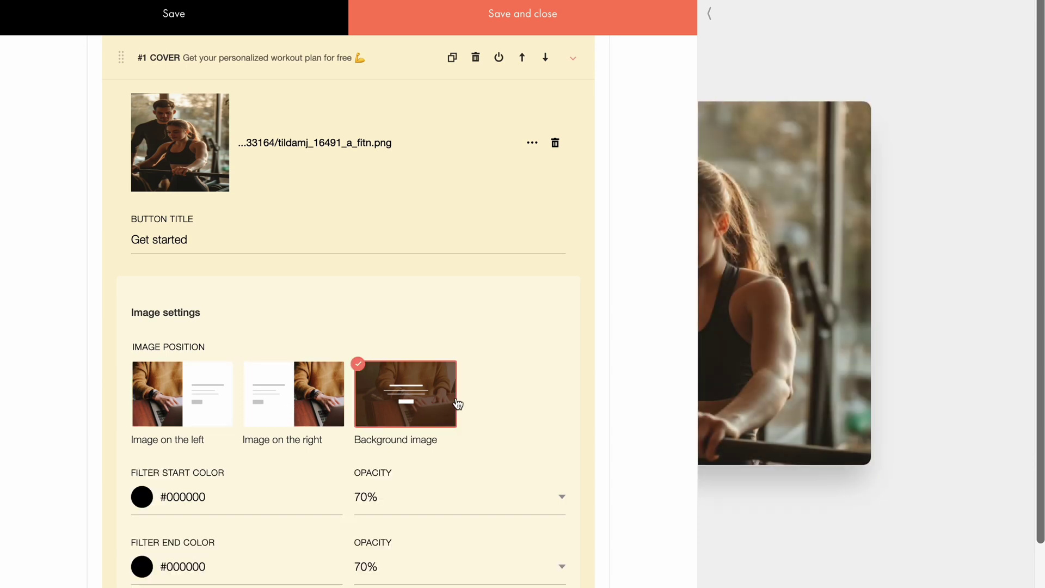
pyautogui.click(190, 388)
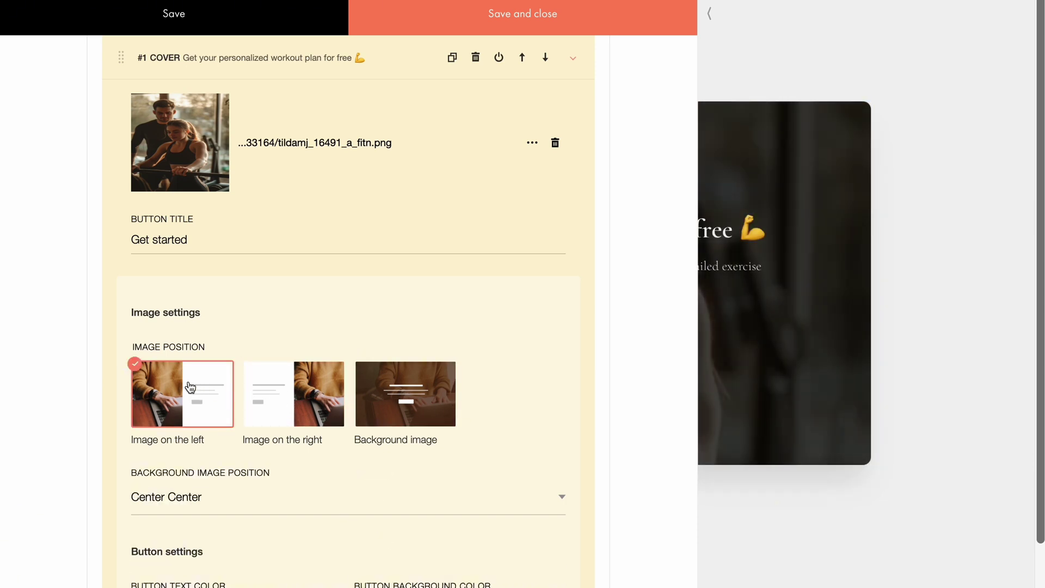
# Step: Keep the cover's background image position at Center Center, set the button background color to #ff9130, and save the quiz content
pyautogui.scroll(-3, 191, 387)
pyautogui.click(191, 381)
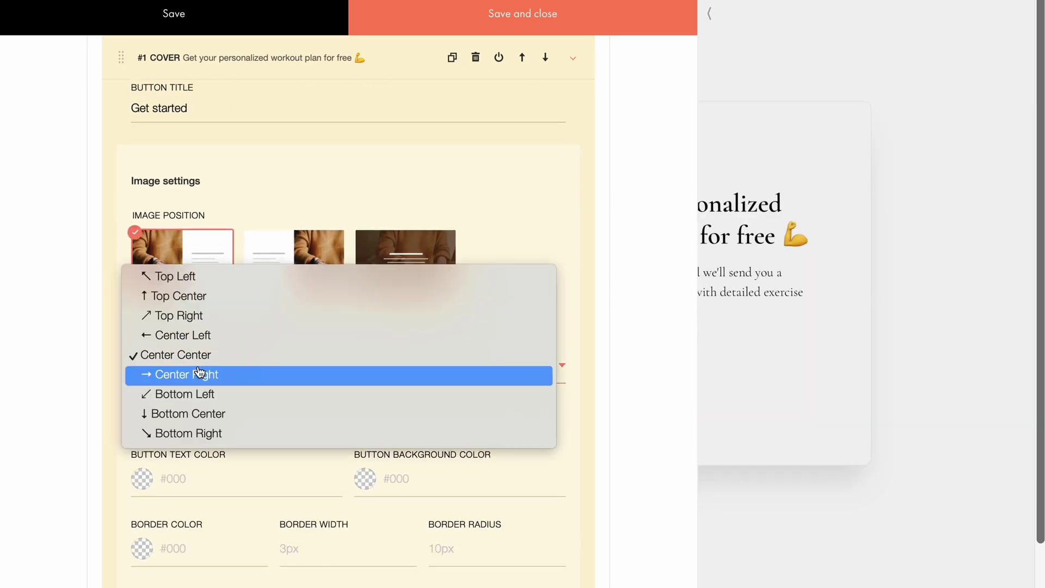
pyautogui.click(175, 355)
pyautogui.scroll(-2, 191, 479)
pyautogui.click(403, 377)
pyautogui.write('#ff9130')
pyautogui.click(302, 484)
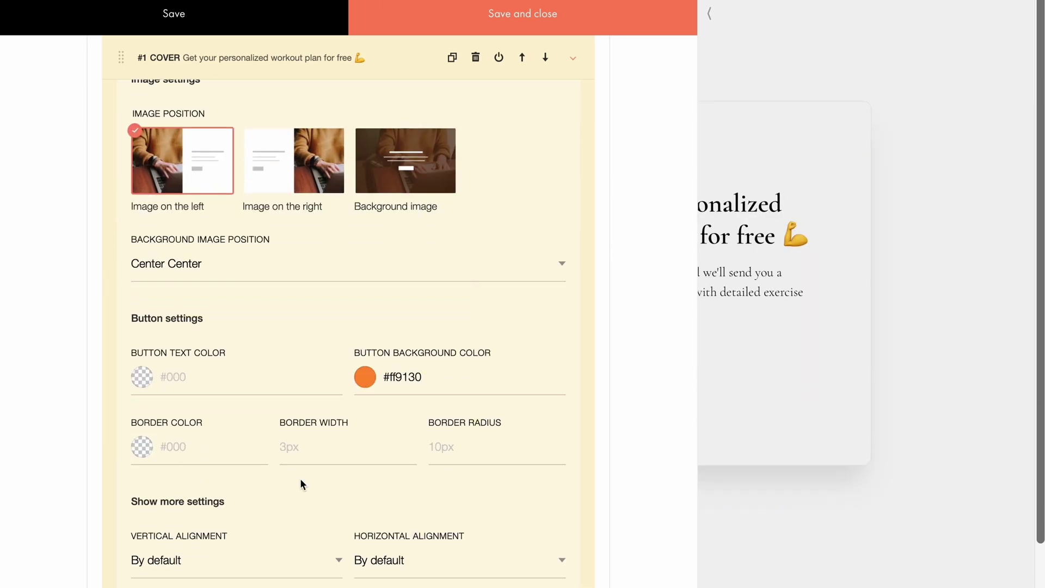
pyautogui.scroll(-4, 302, 483)
pyautogui.click(242, 329)
pyautogui.click(234, 319)
pyautogui.click(253, 398)
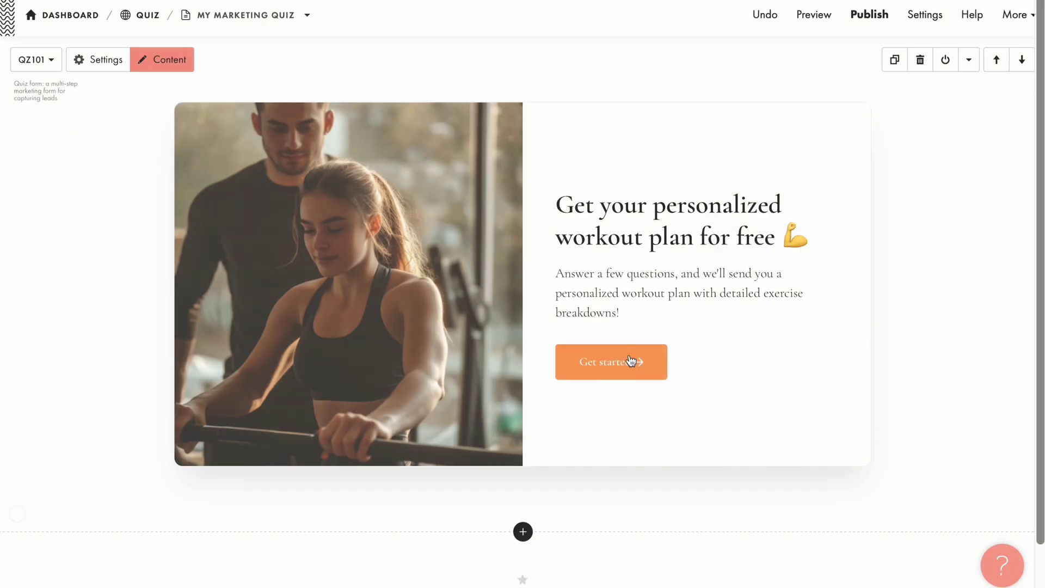
# Step: Preview the quiz from its cover, answering "Muscle gain", "Machine workouts" and "Medium" to reach the contact form
pyautogui.click(626, 360)
pyautogui.click(439, 325)
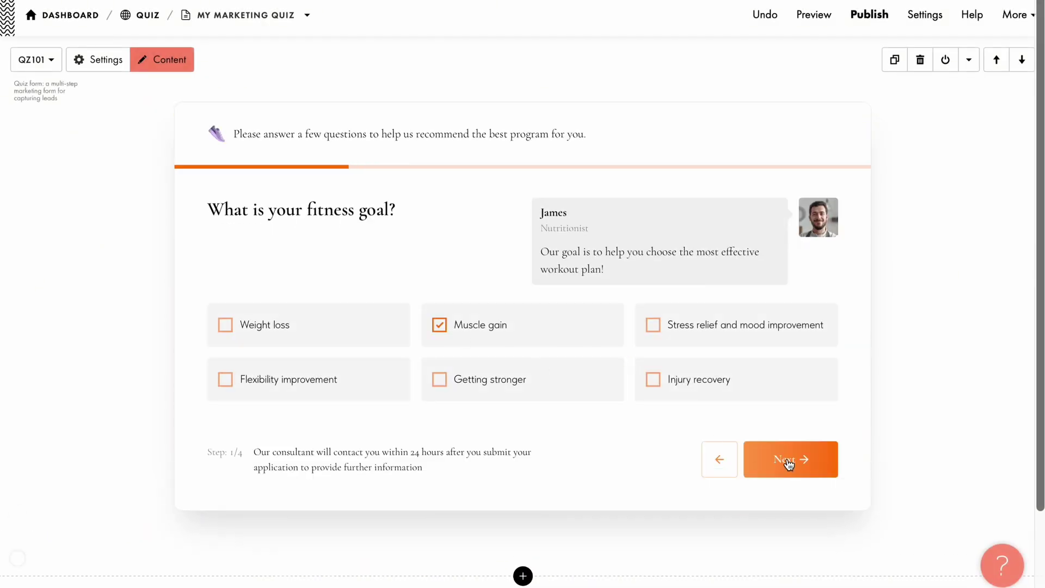
pyautogui.click(789, 460)
pyautogui.click(279, 394)
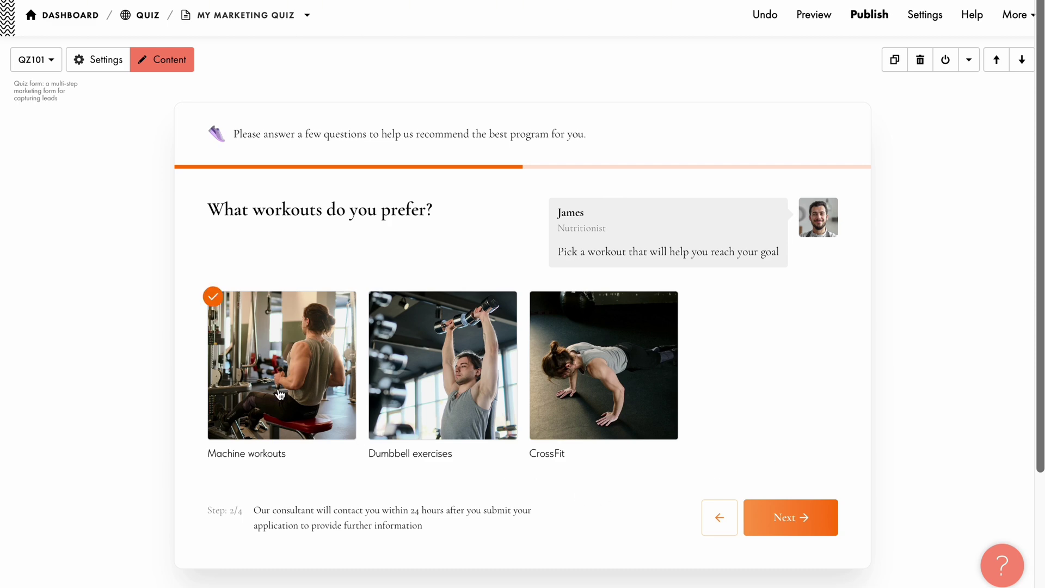
pyautogui.click(784, 516)
pyautogui.click(535, 312)
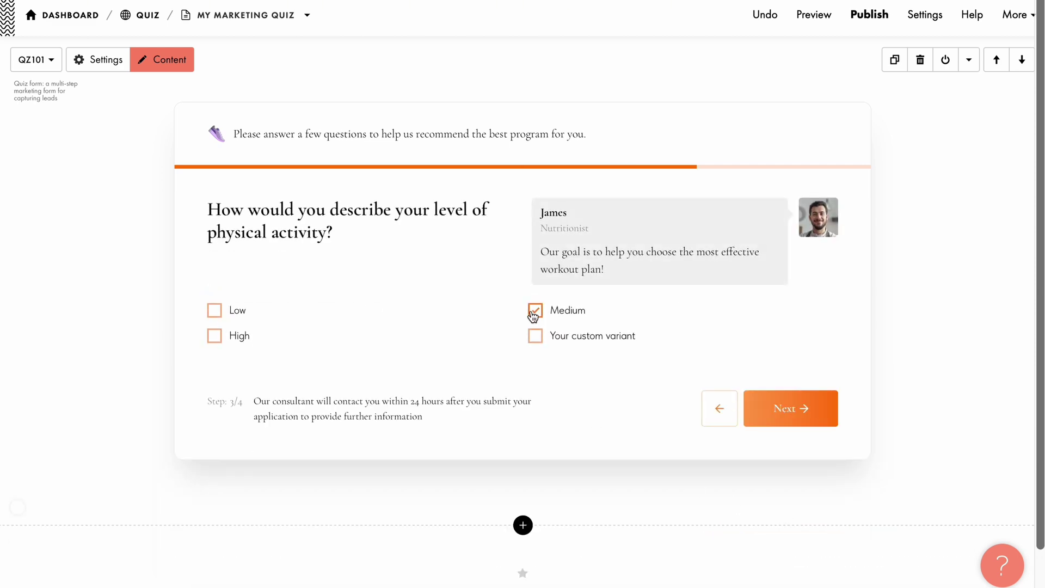
pyautogui.click(799, 407)
# Step: Fill in the respondent's name and phone number in the contact form and submit the quiz
pyautogui.write('John Doe')
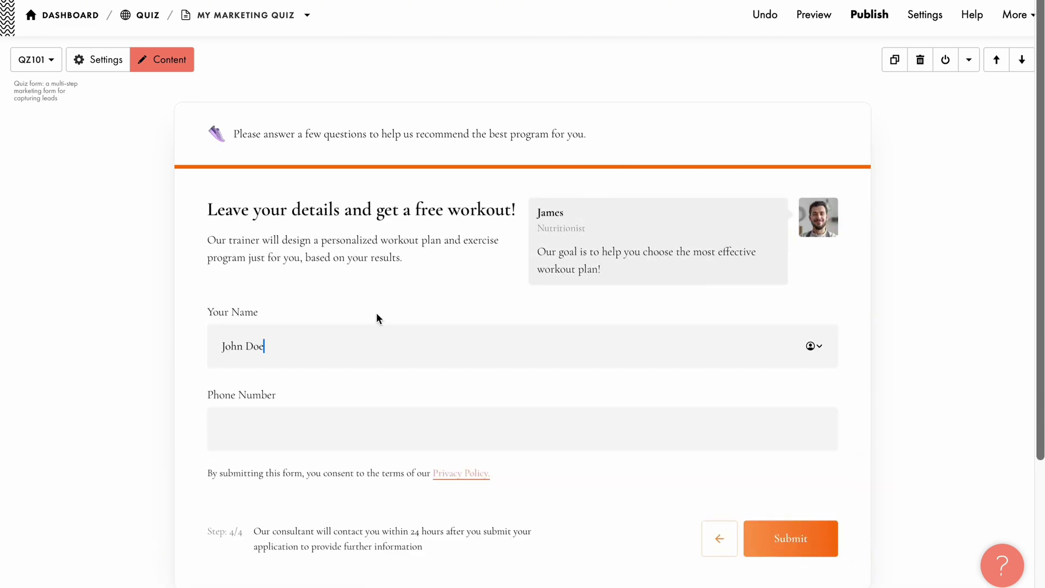
pyautogui.click(331, 416)
pyautogui.write('+1 23456789')
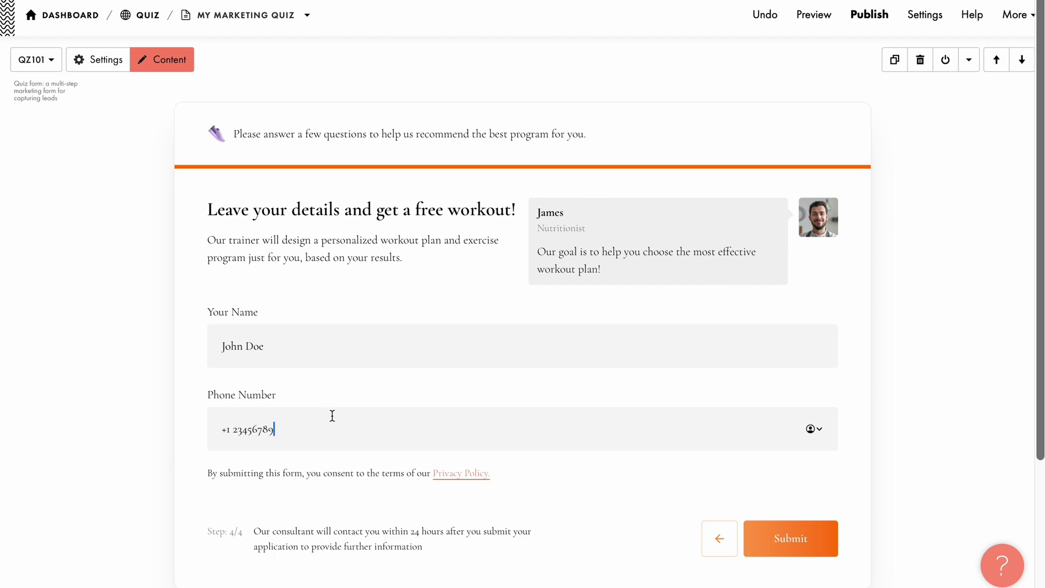
pyautogui.click(786, 539)
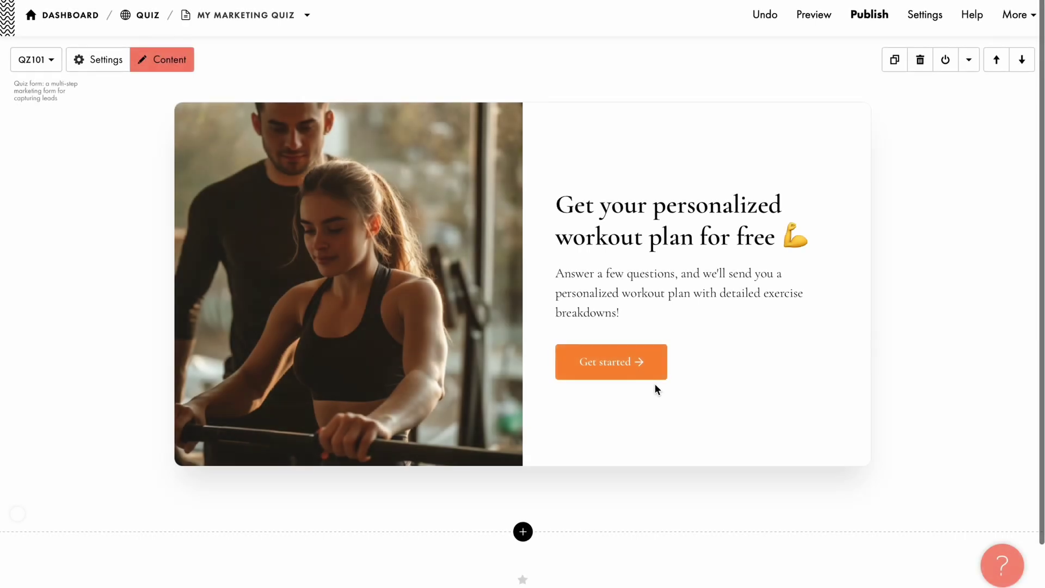
# Step: Start the quiz from its cover again and answer "Stress relief and mood improvement" to preview the alternative workout question
pyautogui.click(634, 364)
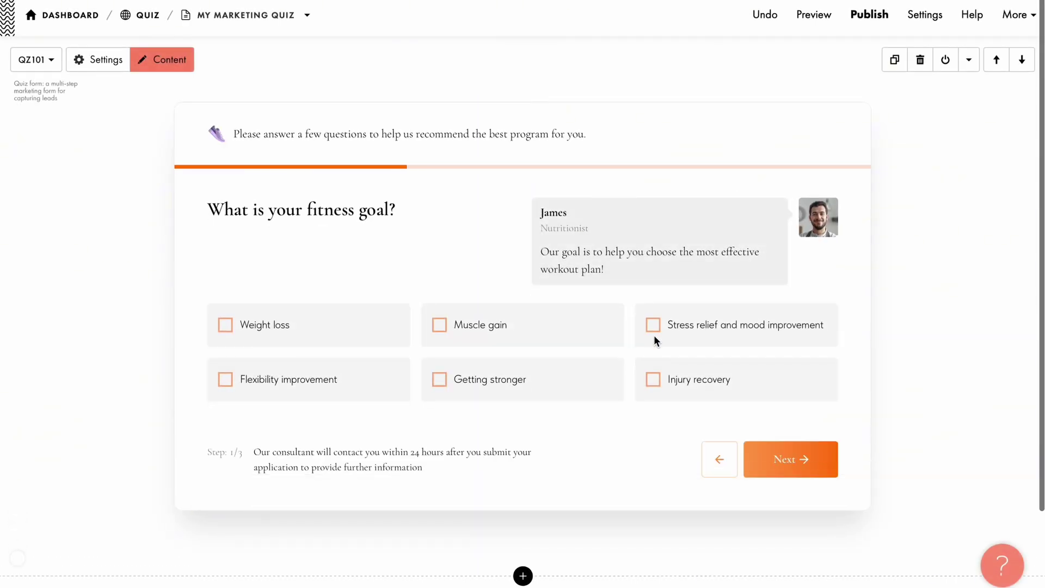
pyautogui.click(656, 327)
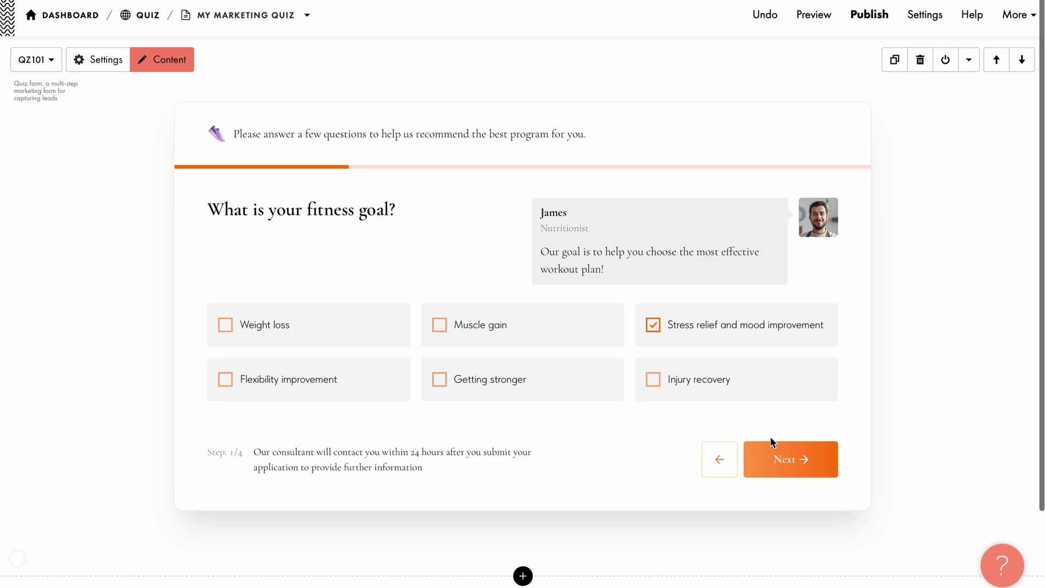
pyautogui.click(789, 460)
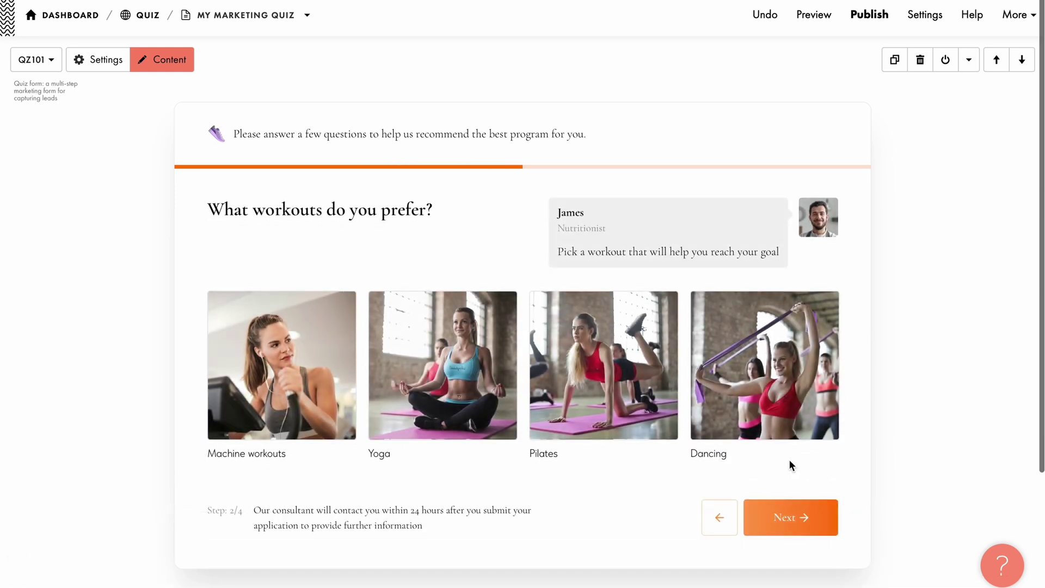